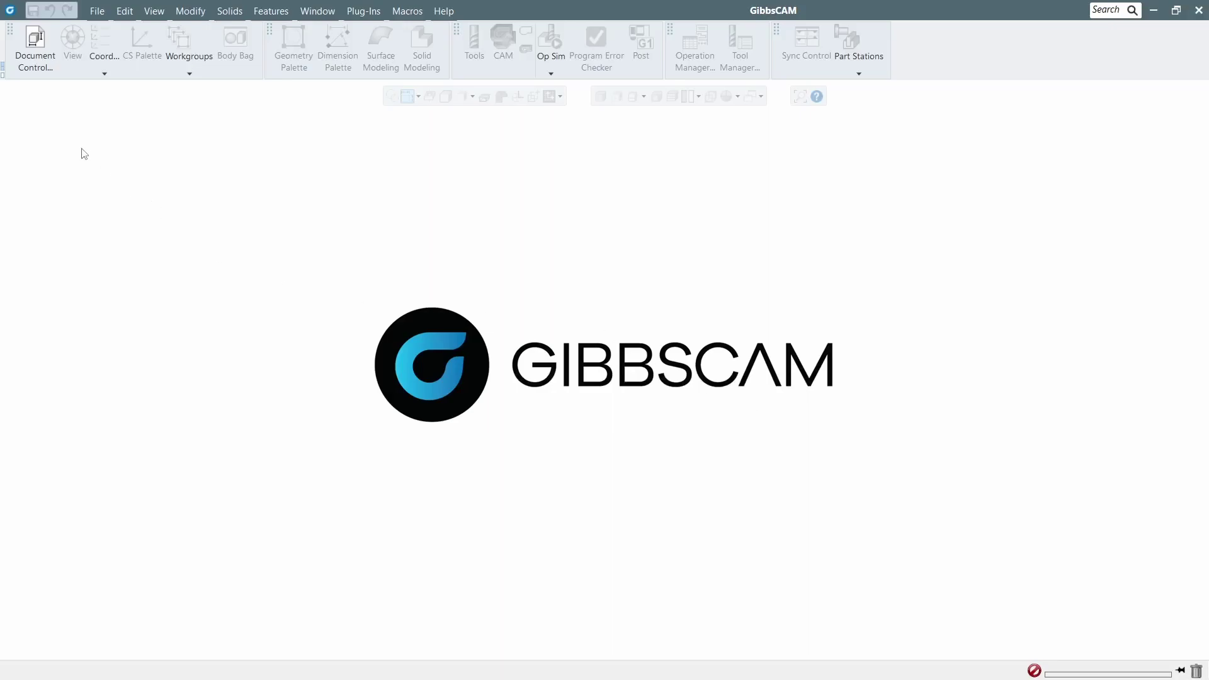
Review the machines available in the document settings, leaving the current selection as it is.
click(41, 63)
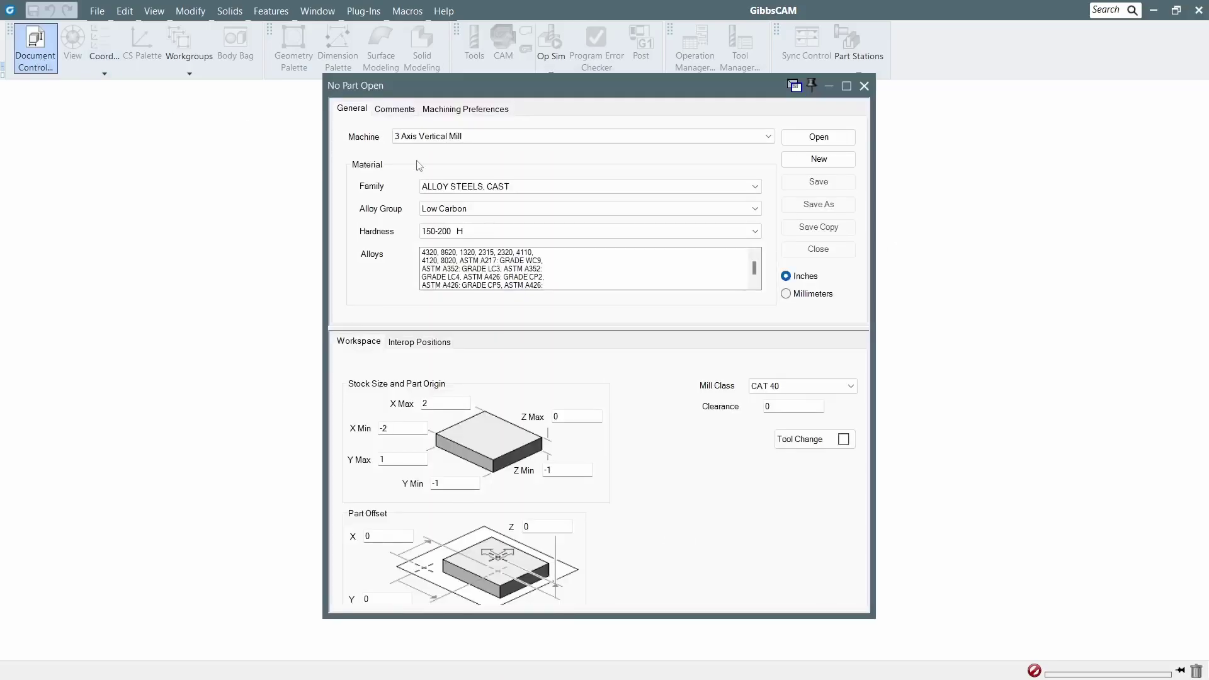
click(609, 137)
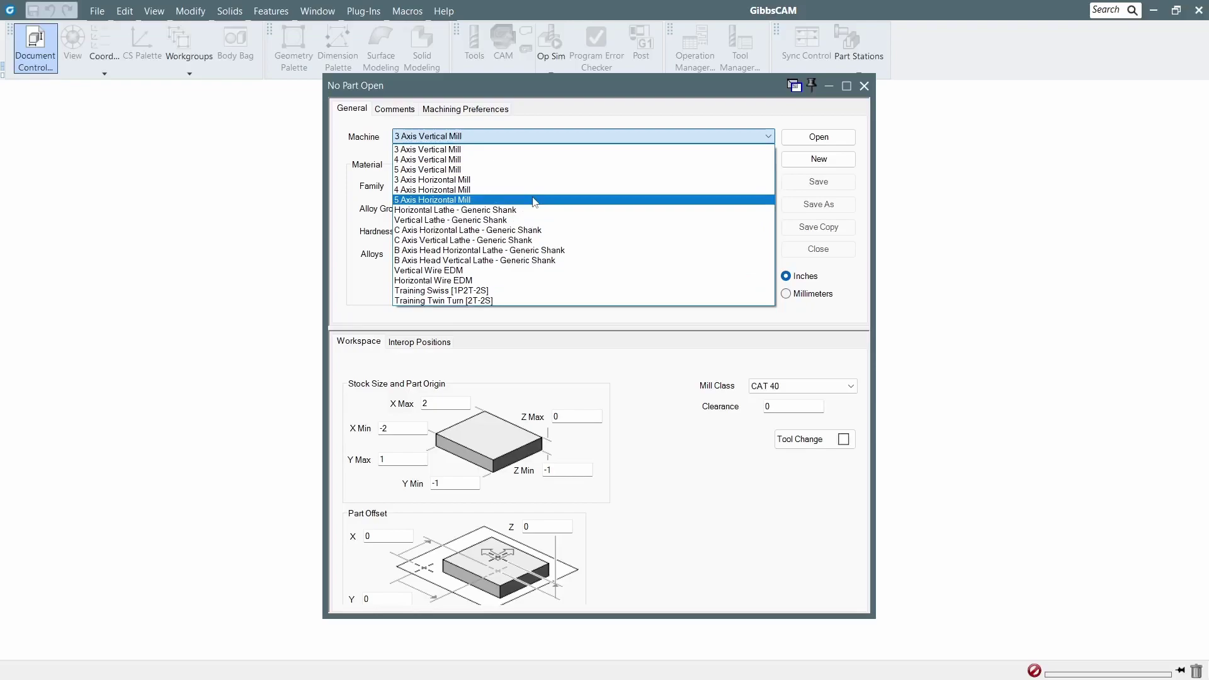
click(178, 372)
click(864, 87)
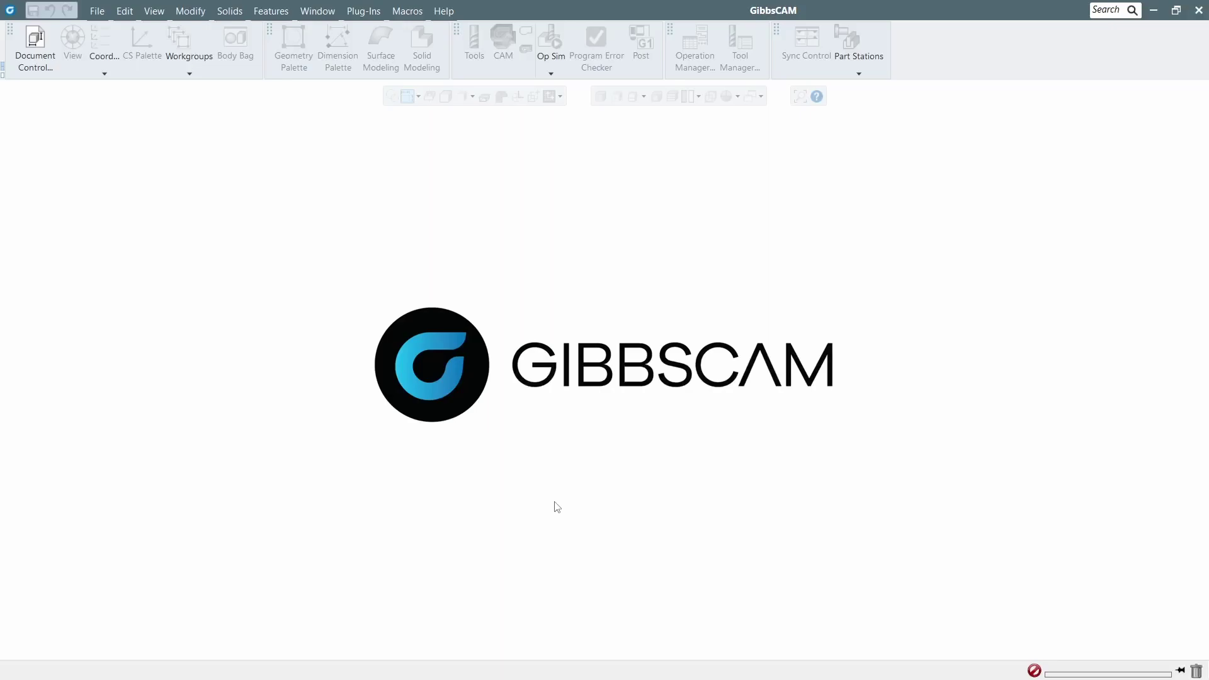
Switch to File Explorer and inspect the Haas VF4 package and OKUMA M460 5AX folder in MACHINE SIM, returning to GibbsCAM.
click(571, 669)
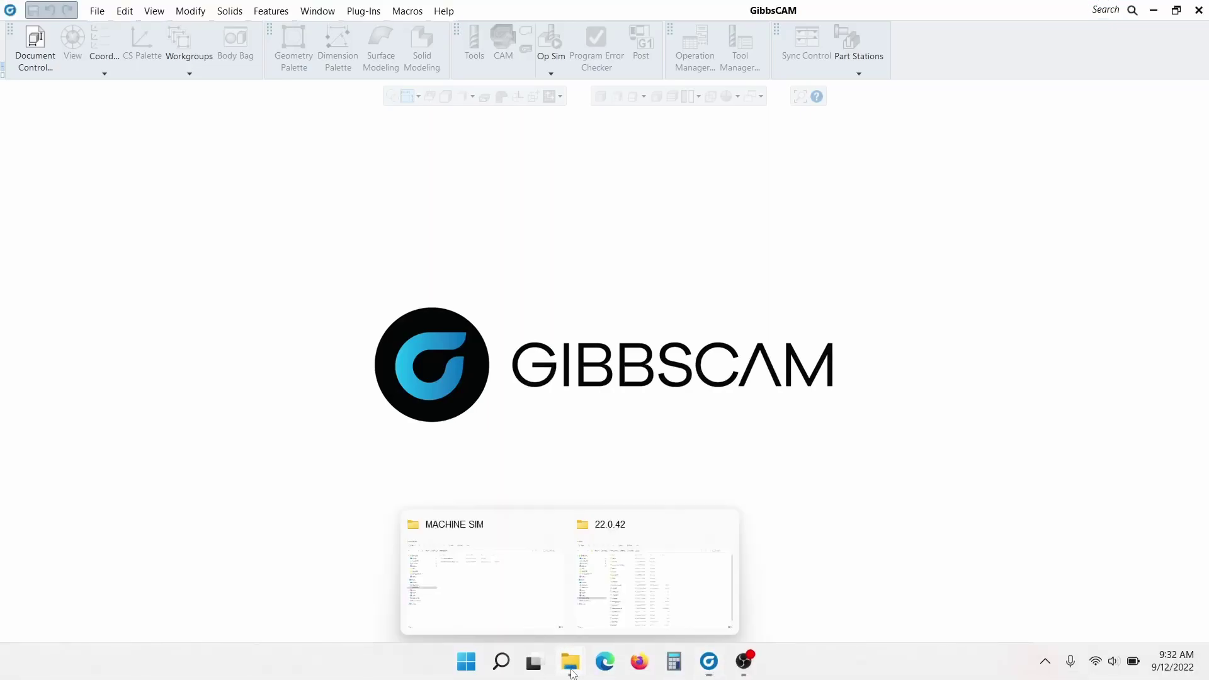
click(497, 574)
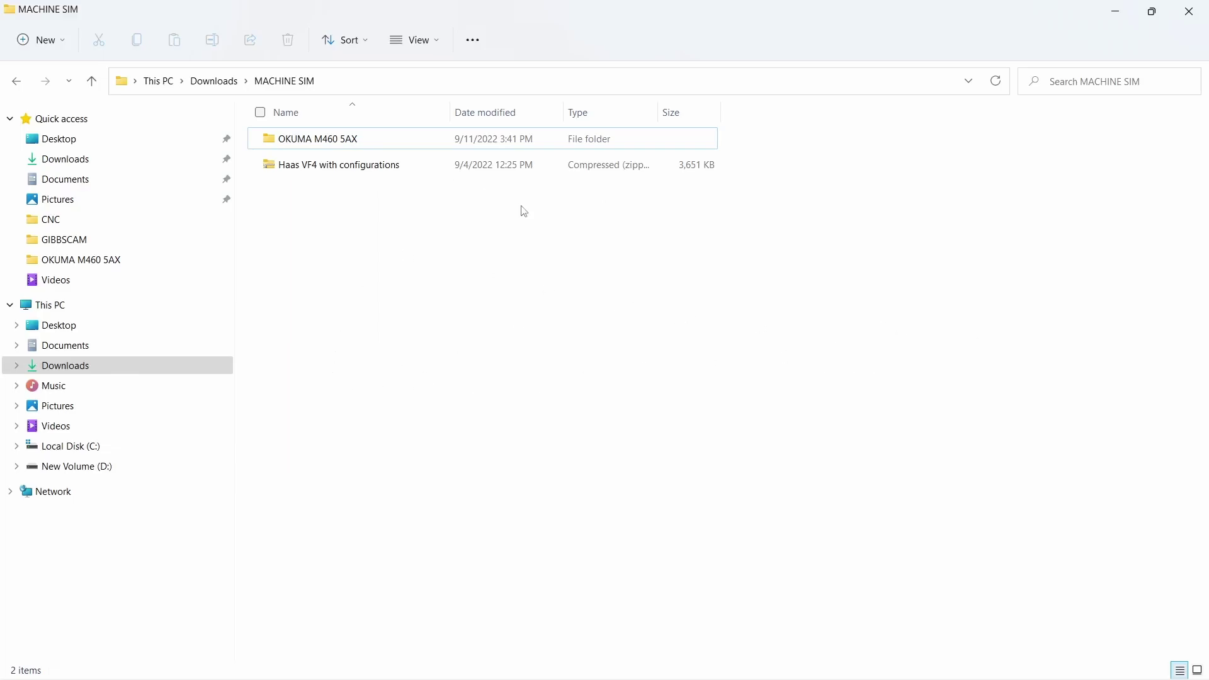
click(364, 166)
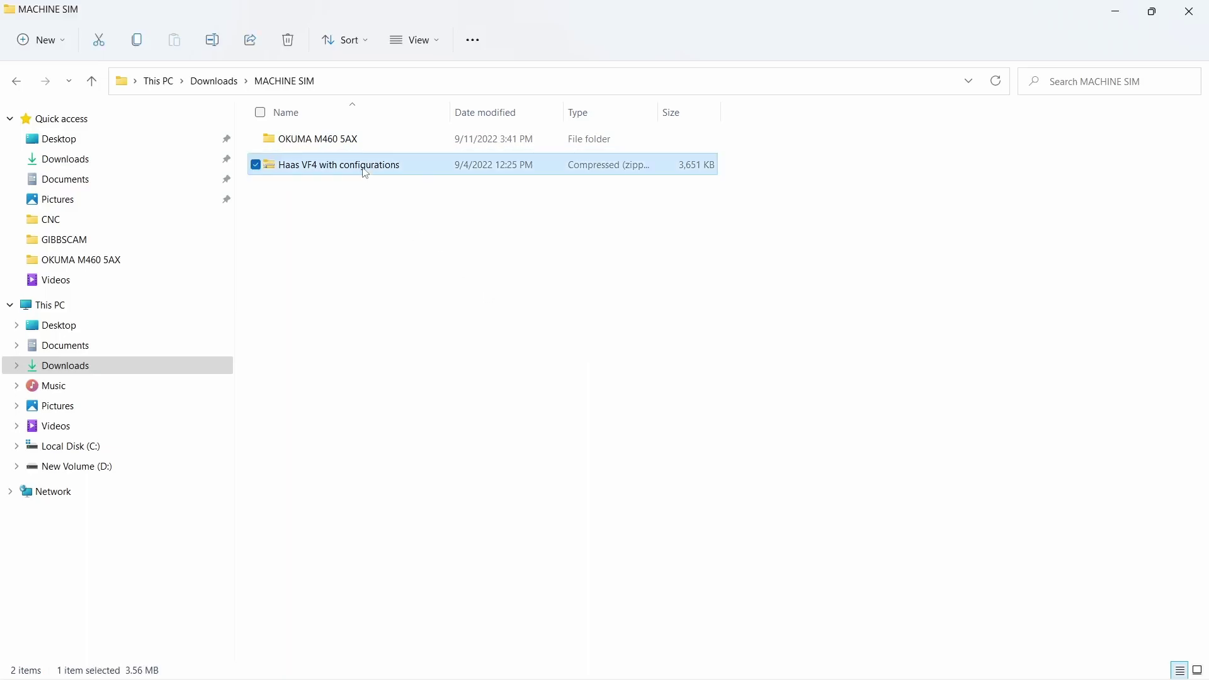
click(415, 316)
double_click(355, 140)
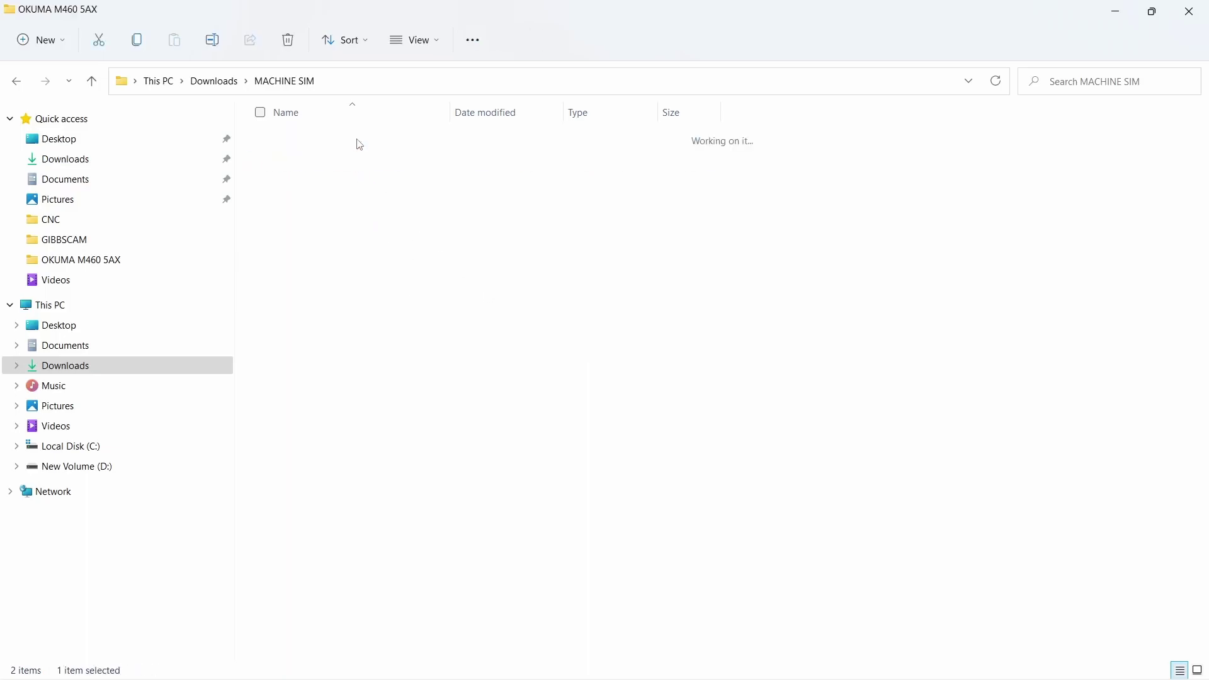
click(92, 80)
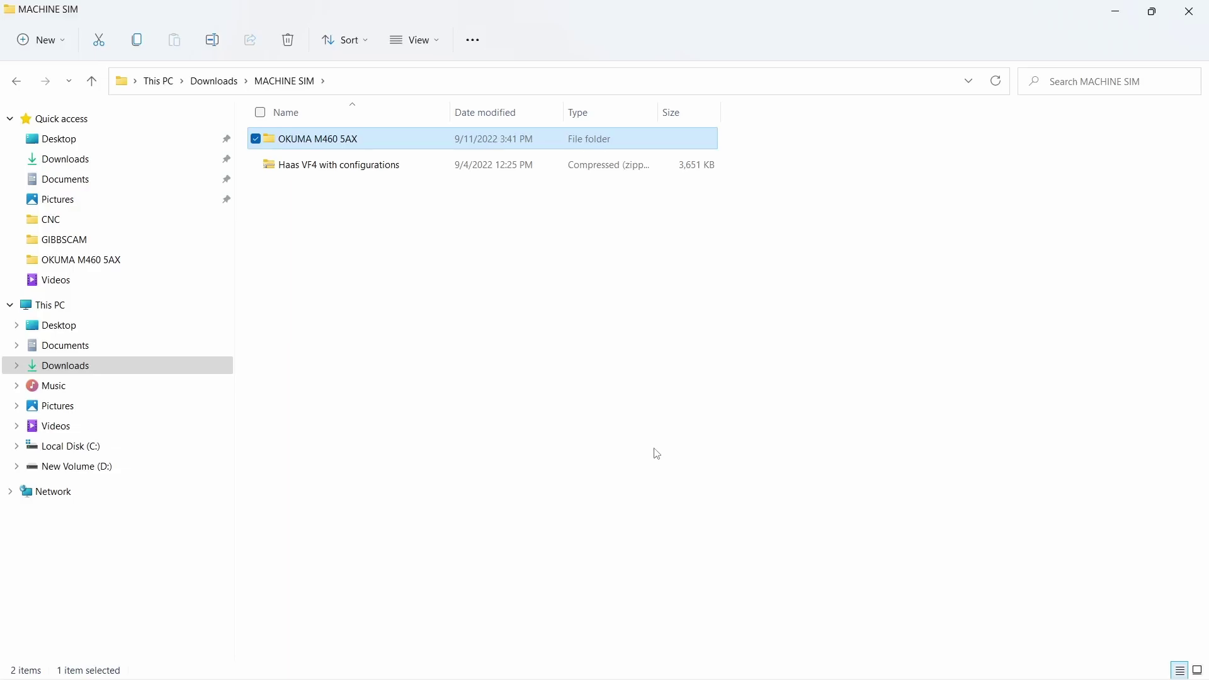
click(656, 454)
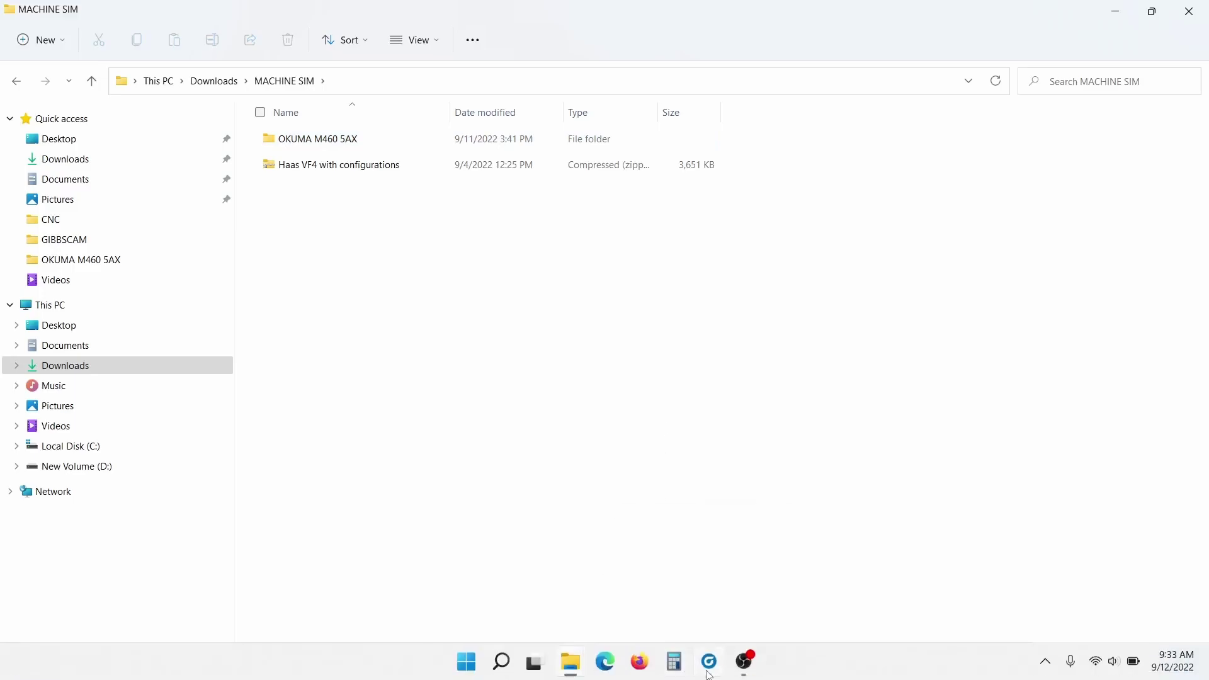
click(707, 661)
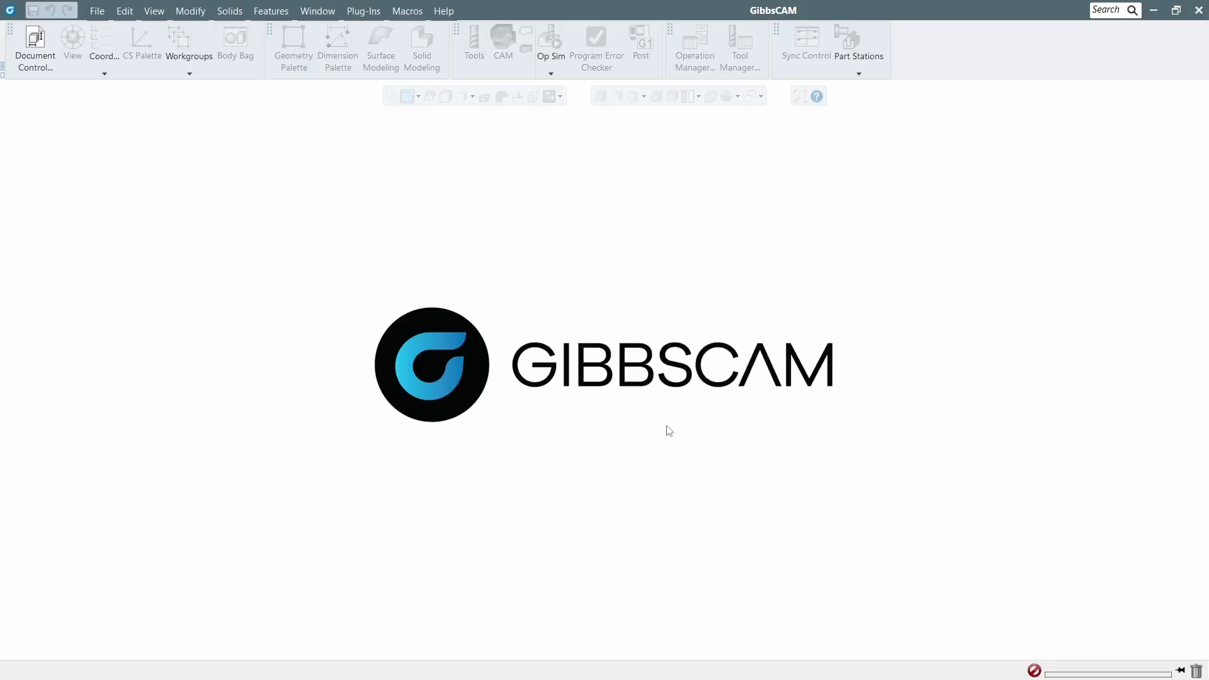
Install the "Haas VF4 with configurations" zip from the MACHINE SIM folder into GibbsCAM with the Post Package Extractor.
mouse_move(578, 667)
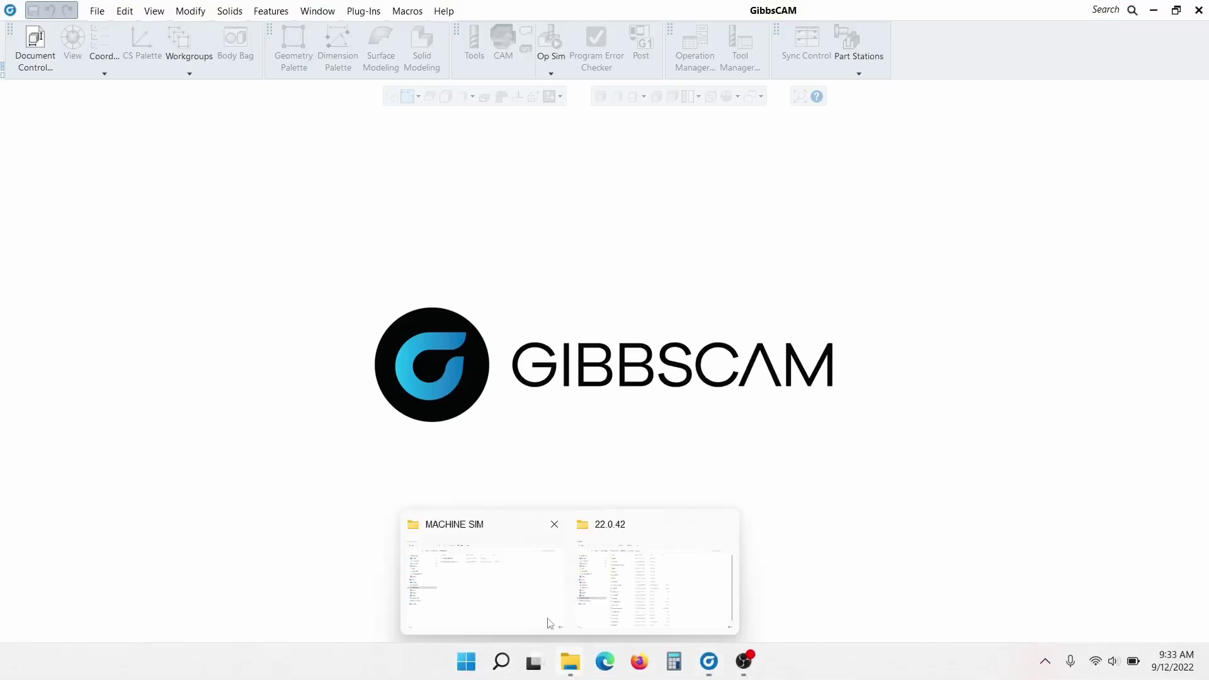
click(491, 578)
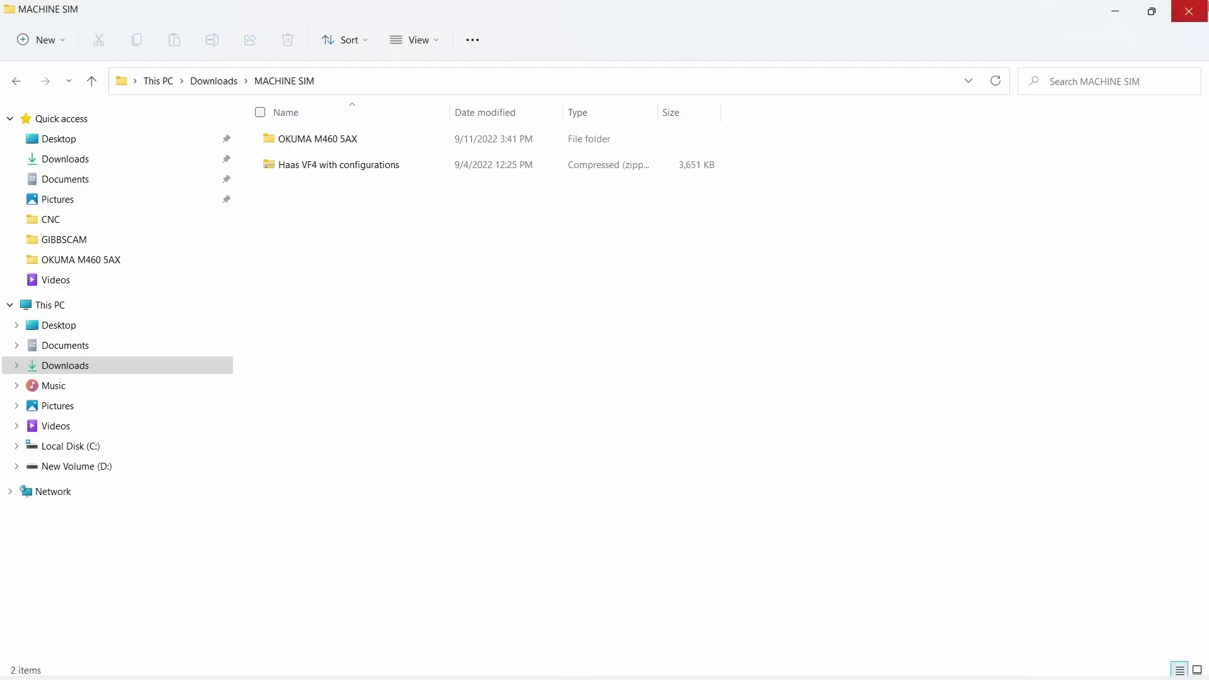
click(1151, 11)
drag(349, 24, 899, 74)
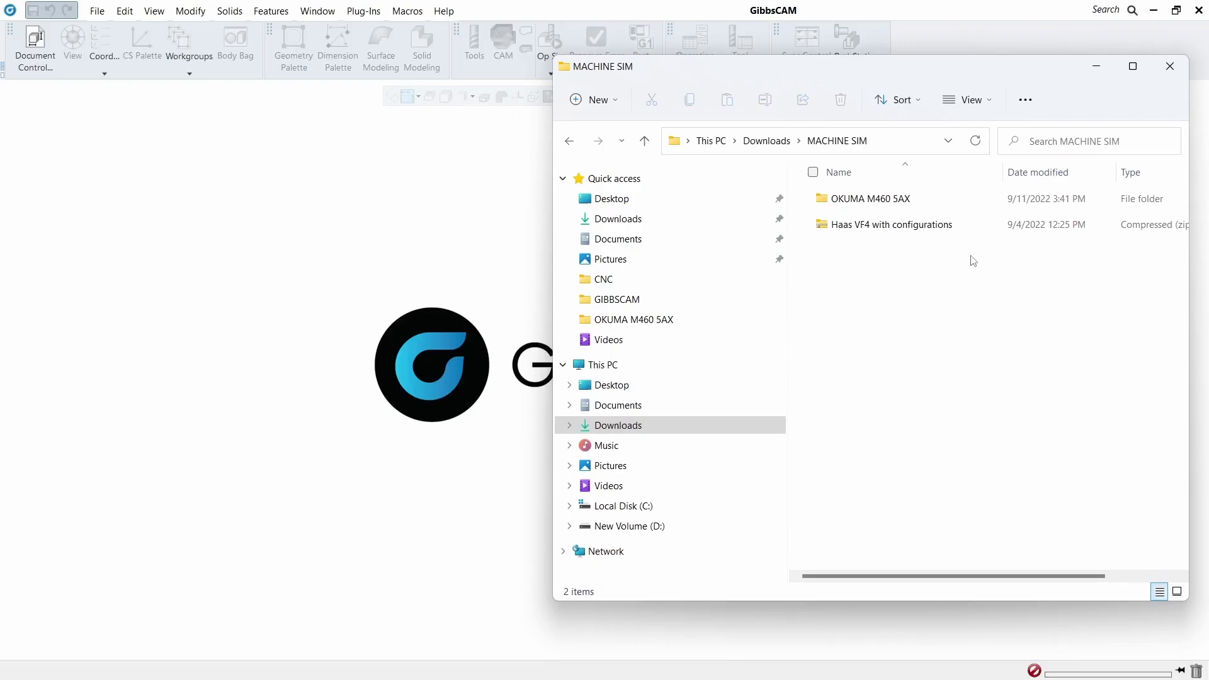
click(947, 235)
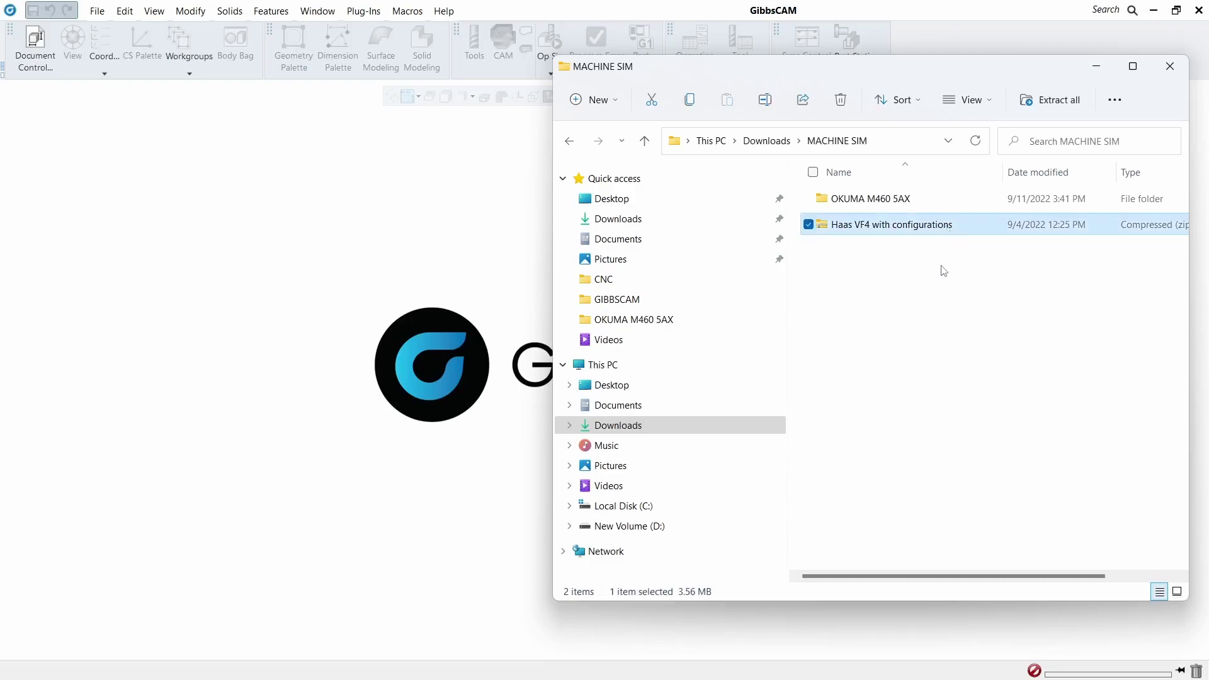
drag(937, 231, 240, 307)
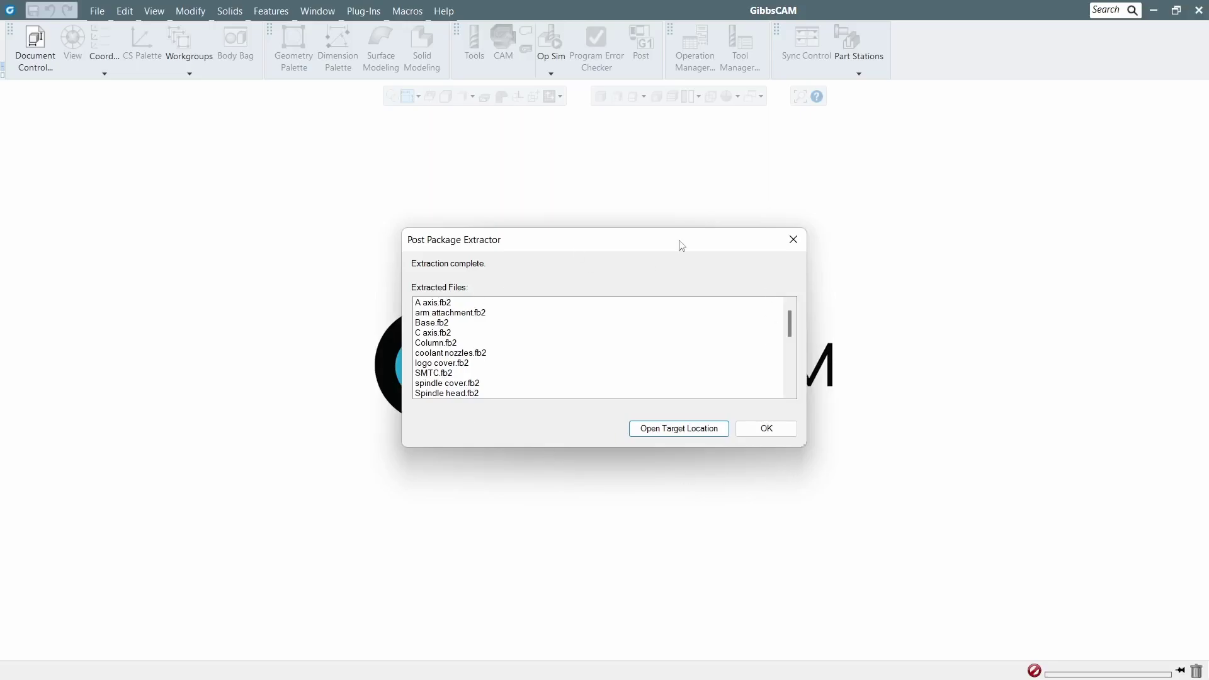
click(776, 429)
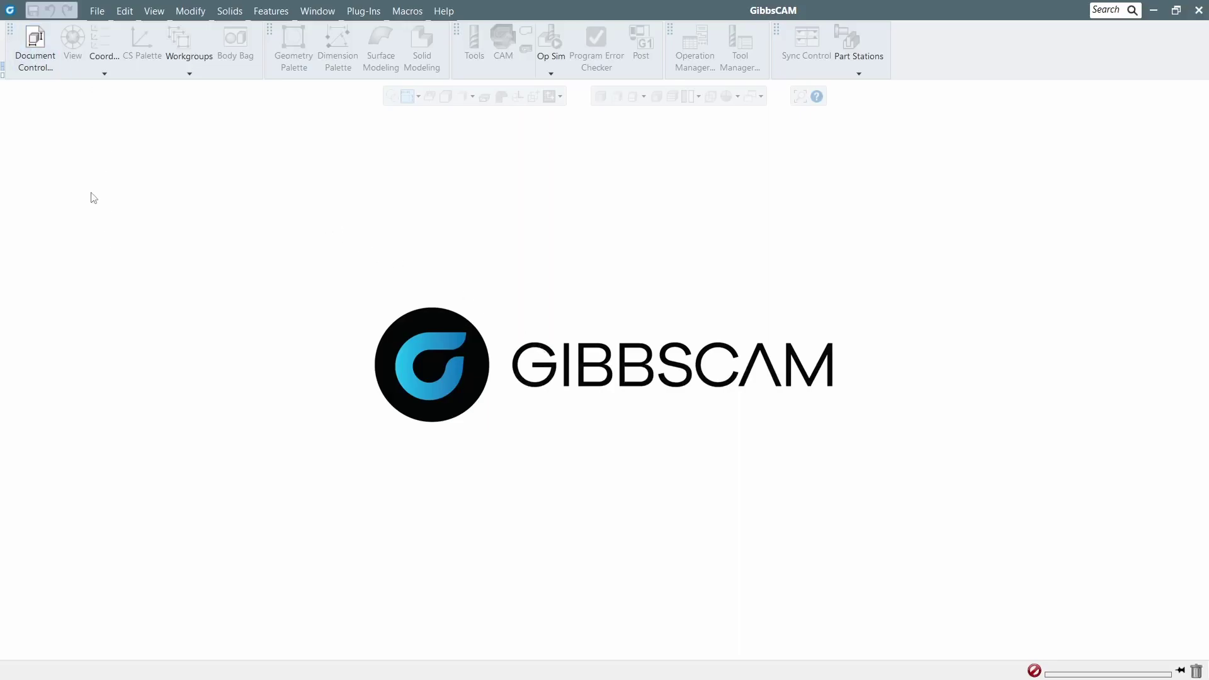
Check the document's machine list for the VF4_Table_TR160_Configurations entry, without selecting it.
click(43, 57)
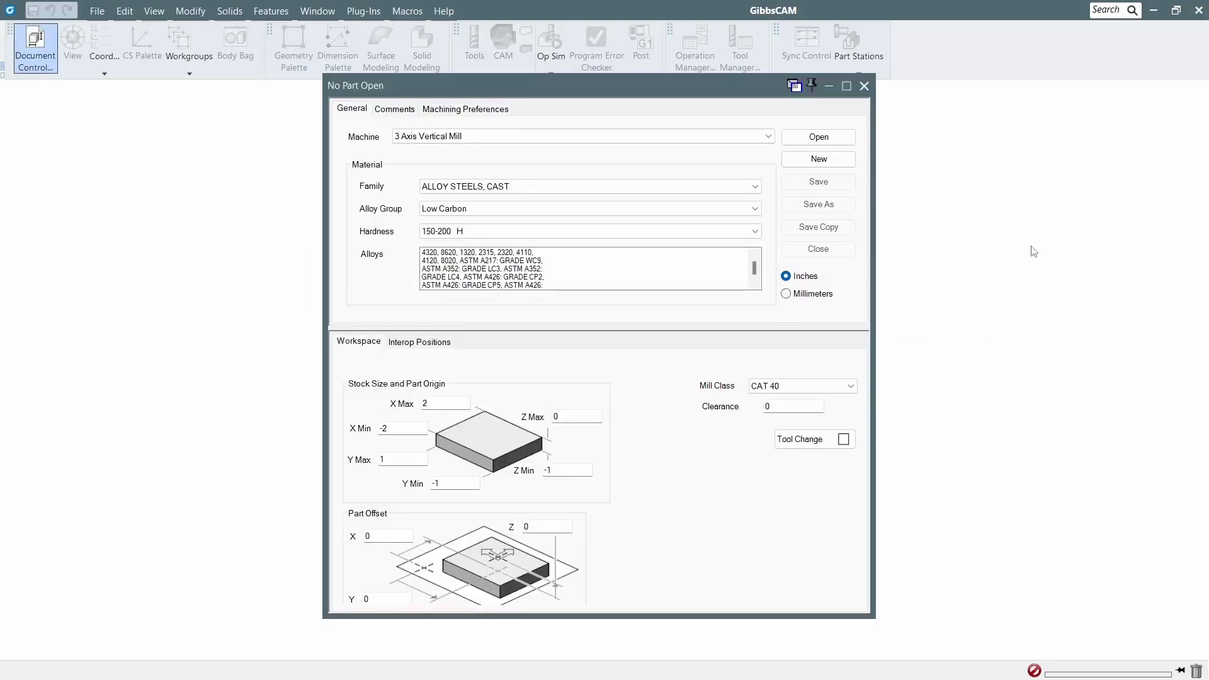
click(656, 140)
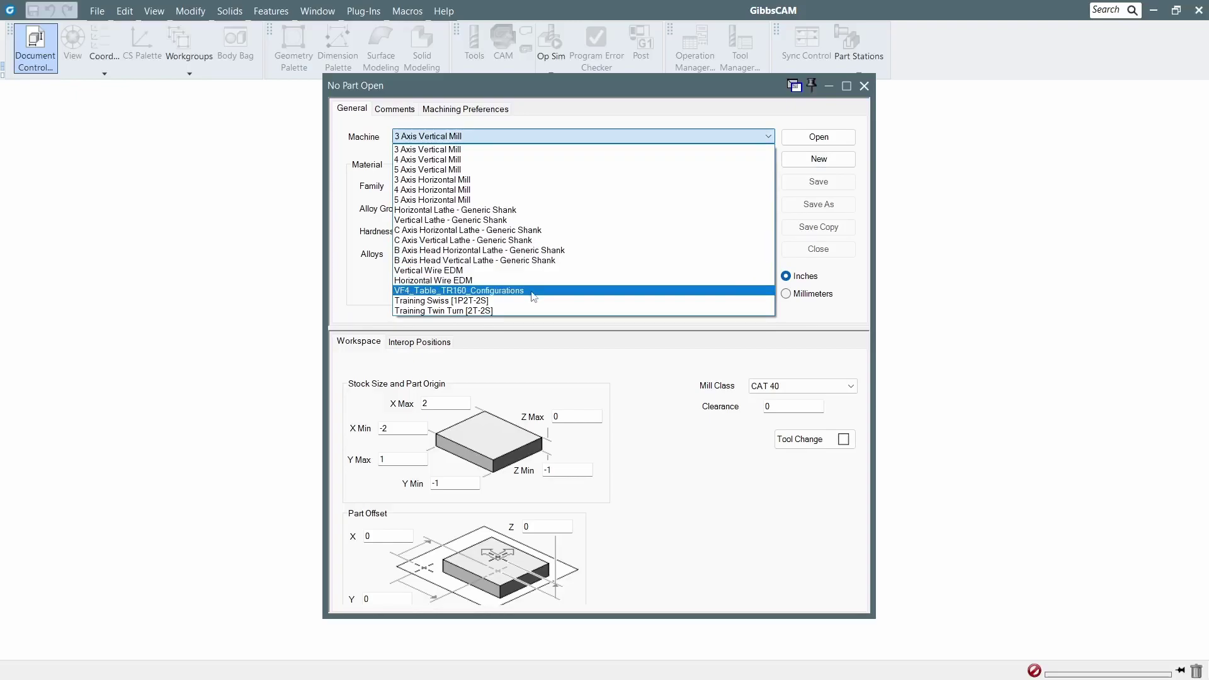
click(864, 86)
click(864, 86)
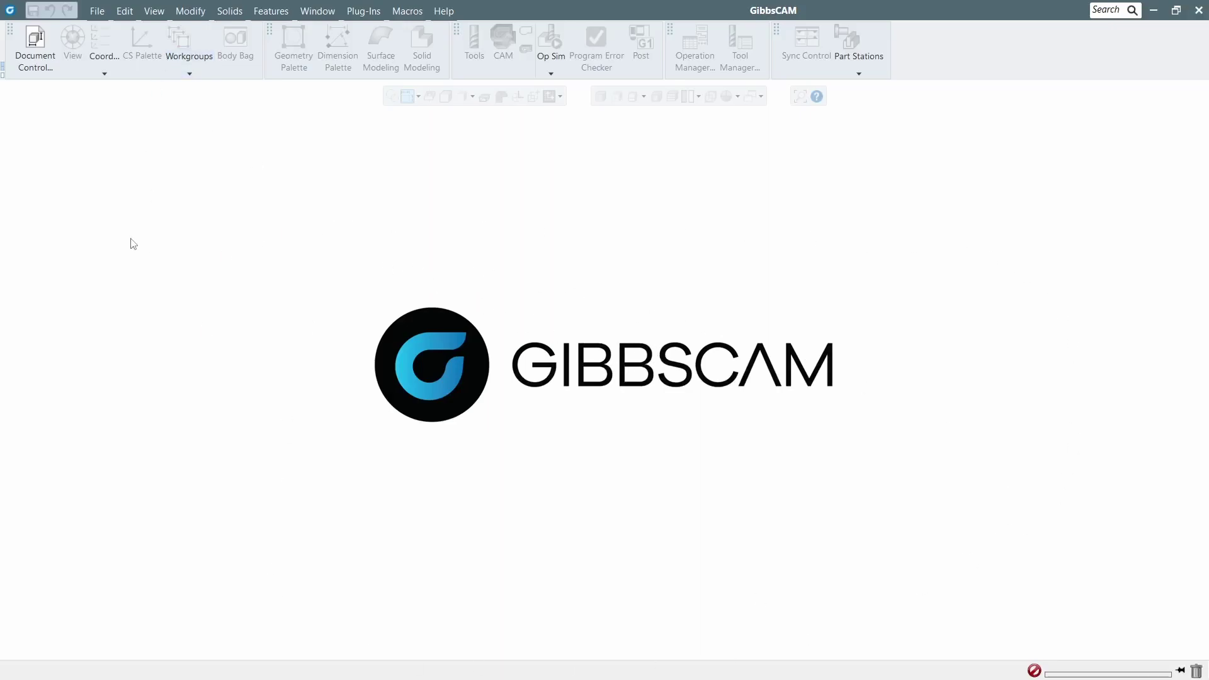
Open the recent Thread Mill part and view it at an angle.
click(96, 10)
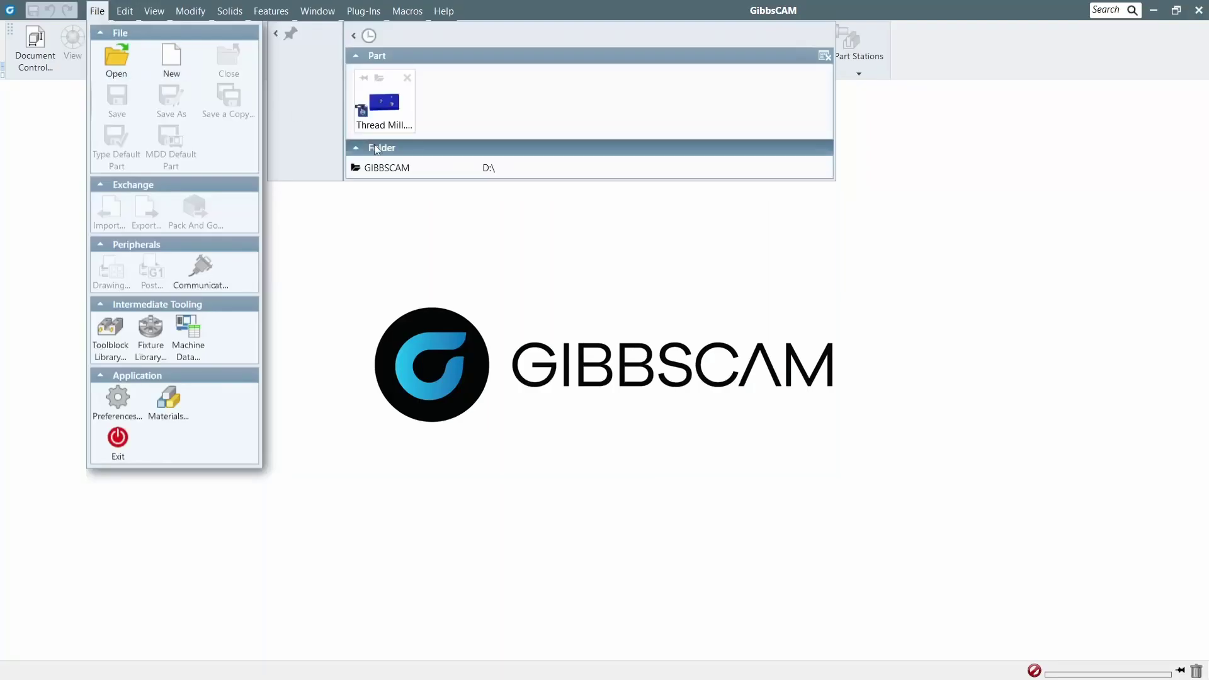
click(378, 106)
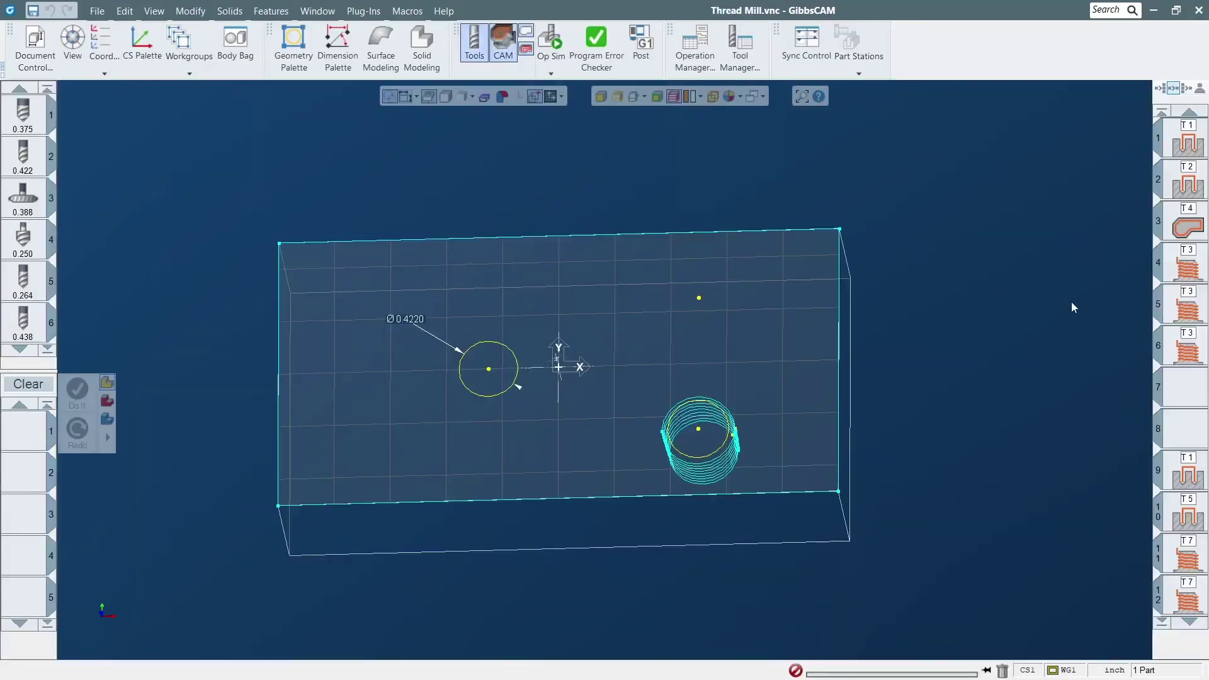
key(Up)
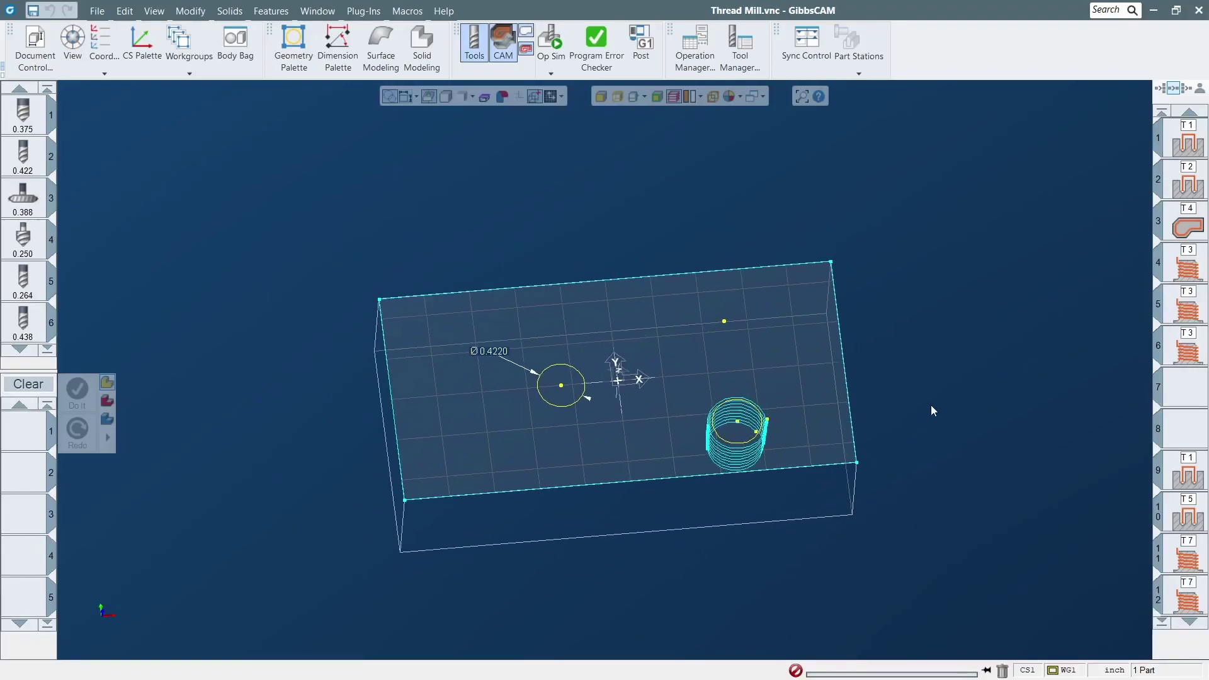
middle_drag(538, 548, 692, 489)
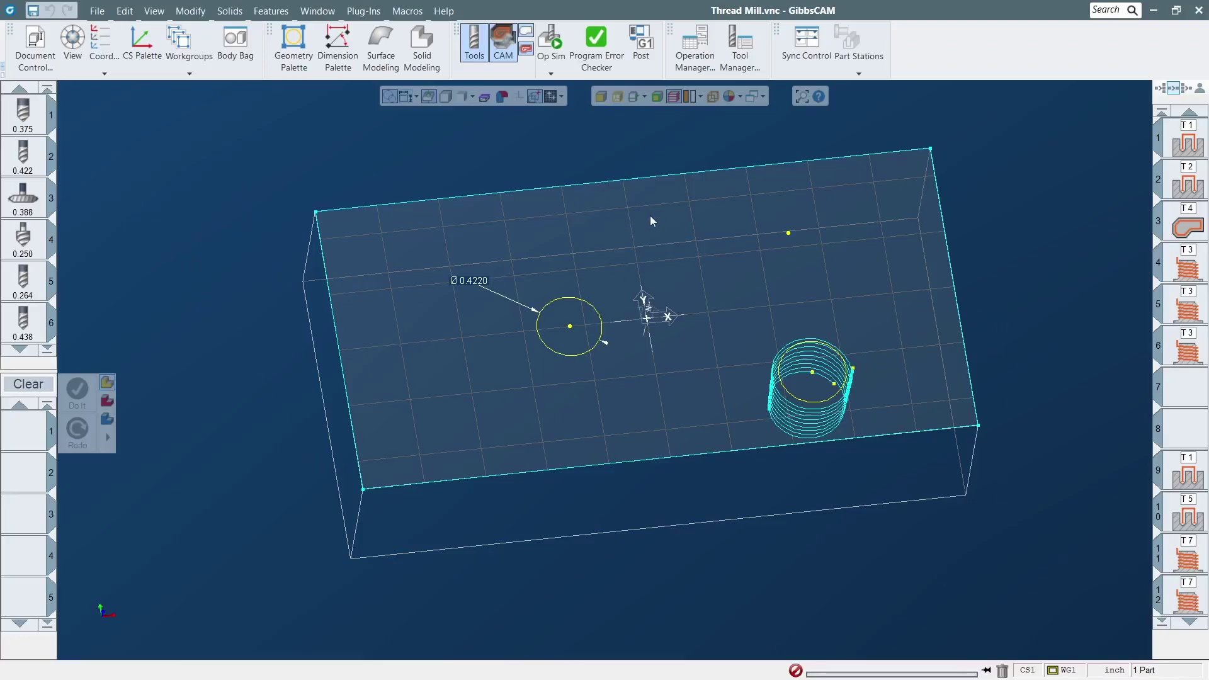
Preview the Thread Mill part in Machine Sim with its current machine, and close the simulation.
click(551, 74)
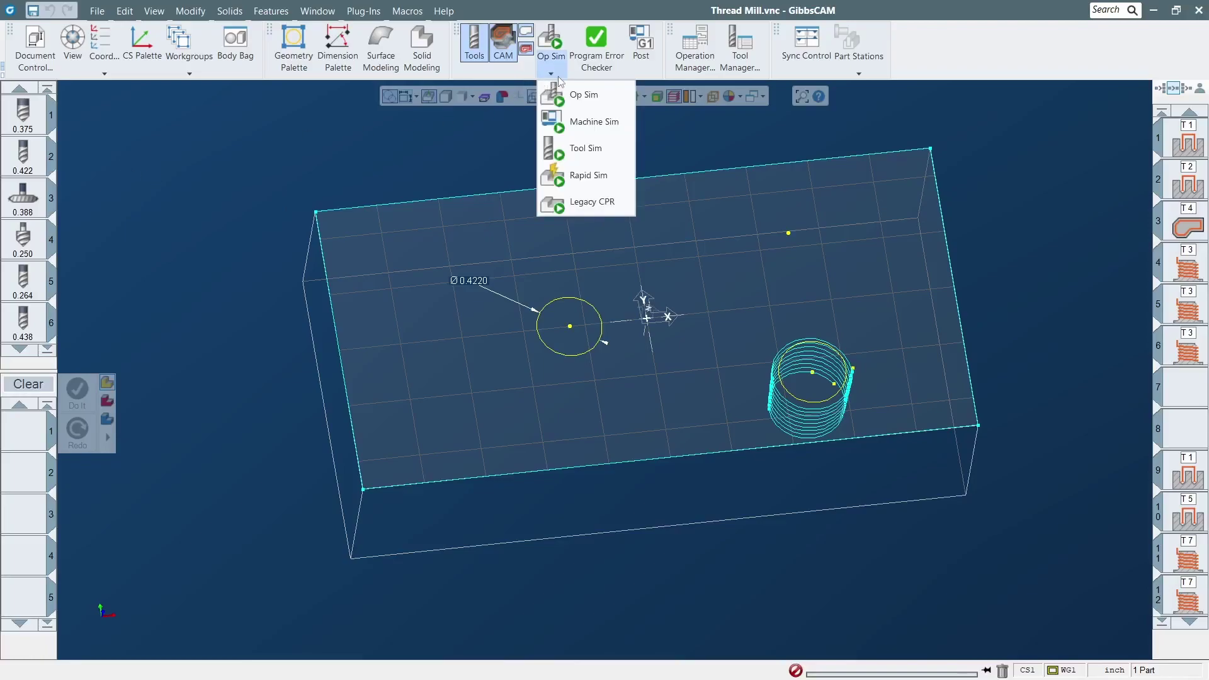
click(604, 129)
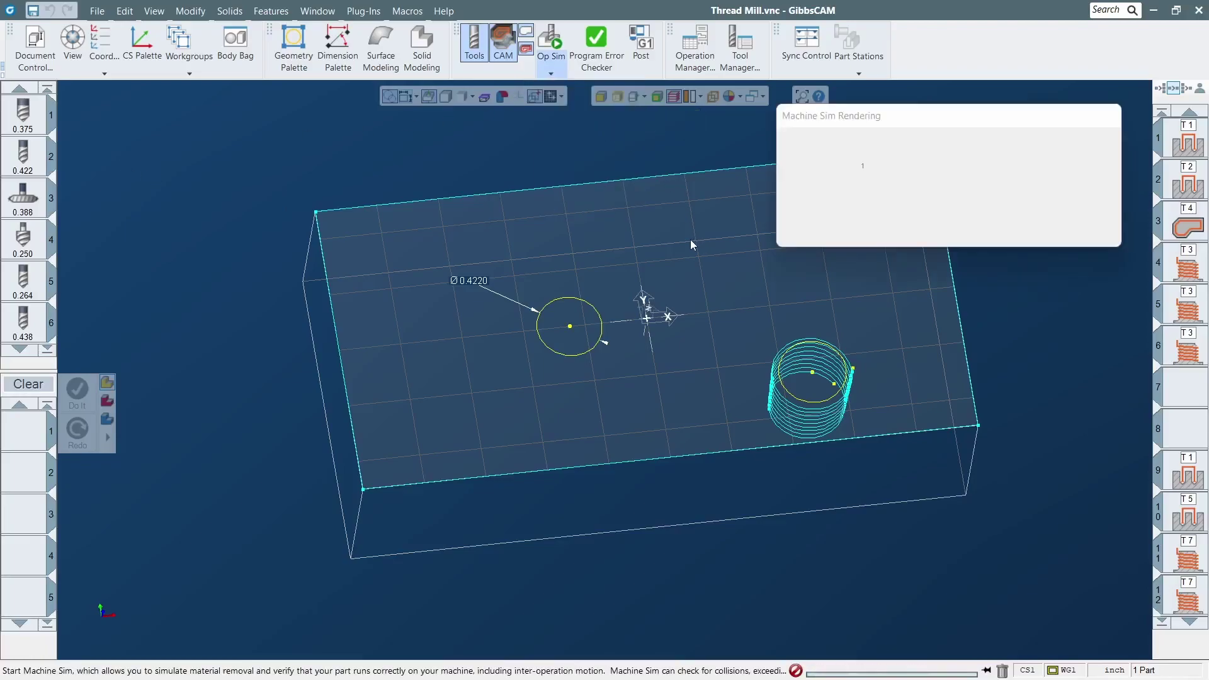
scroll(836, 345, down, 3)
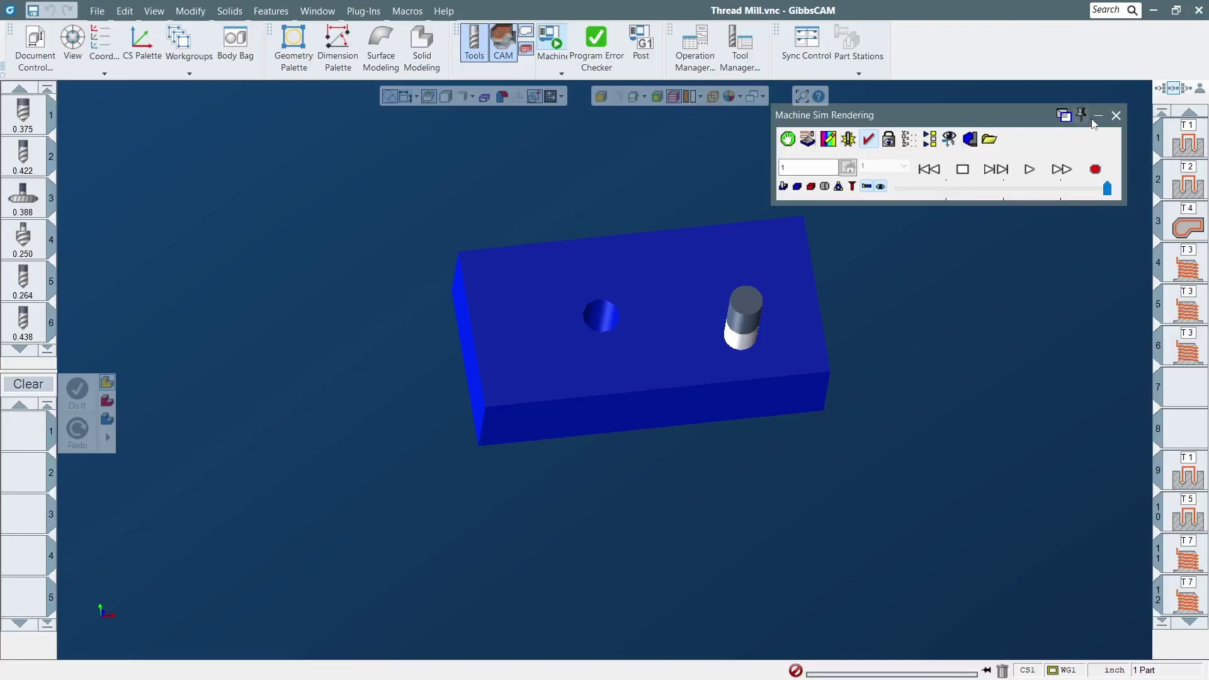
click(1116, 116)
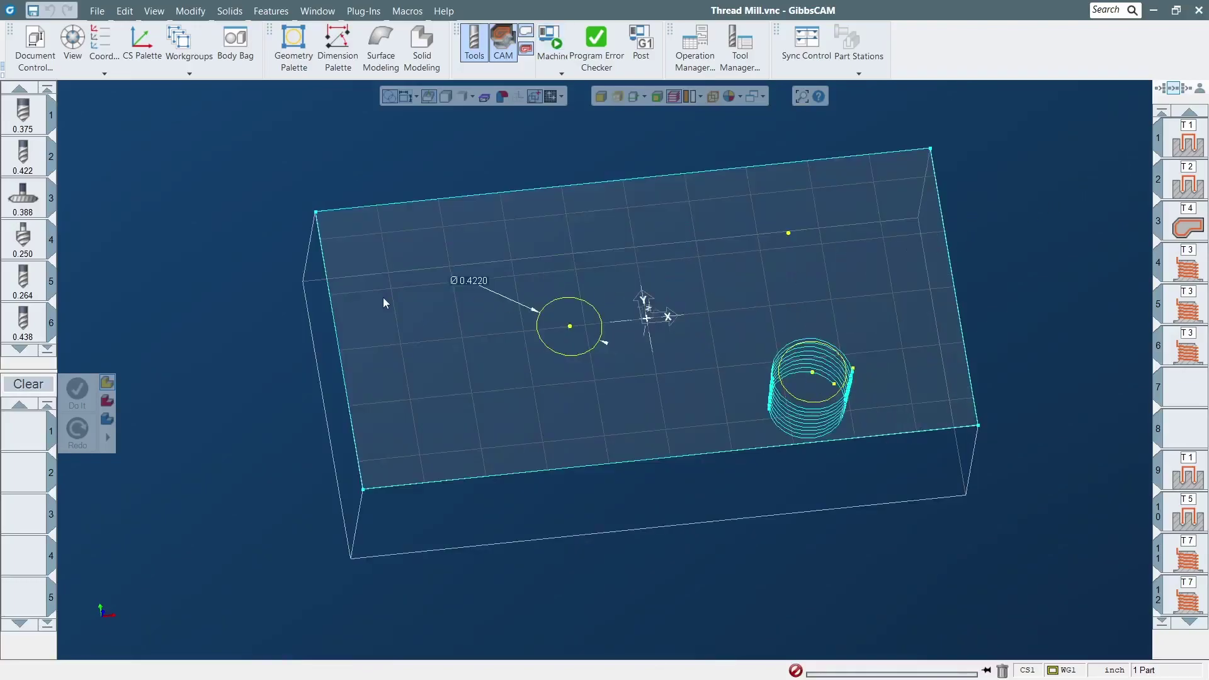
Set the Thread Mill part's machine to VF4_Table_TR160_Configurations.
click(28, 44)
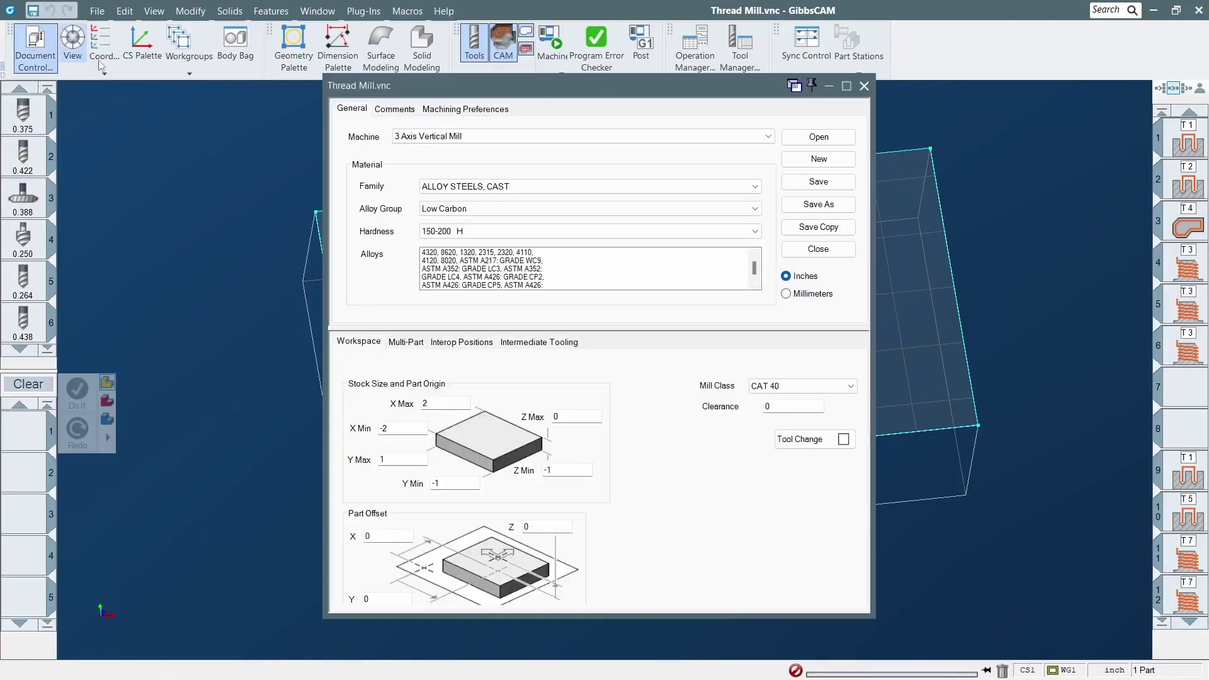
click(446, 137)
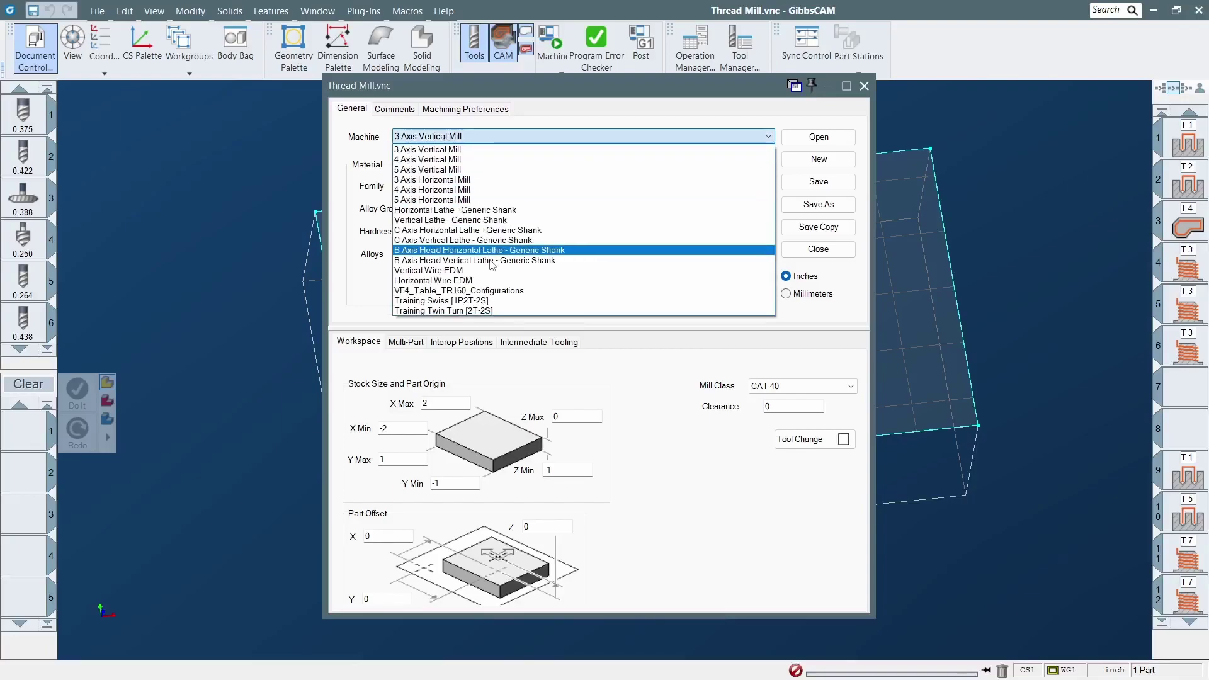
click(515, 290)
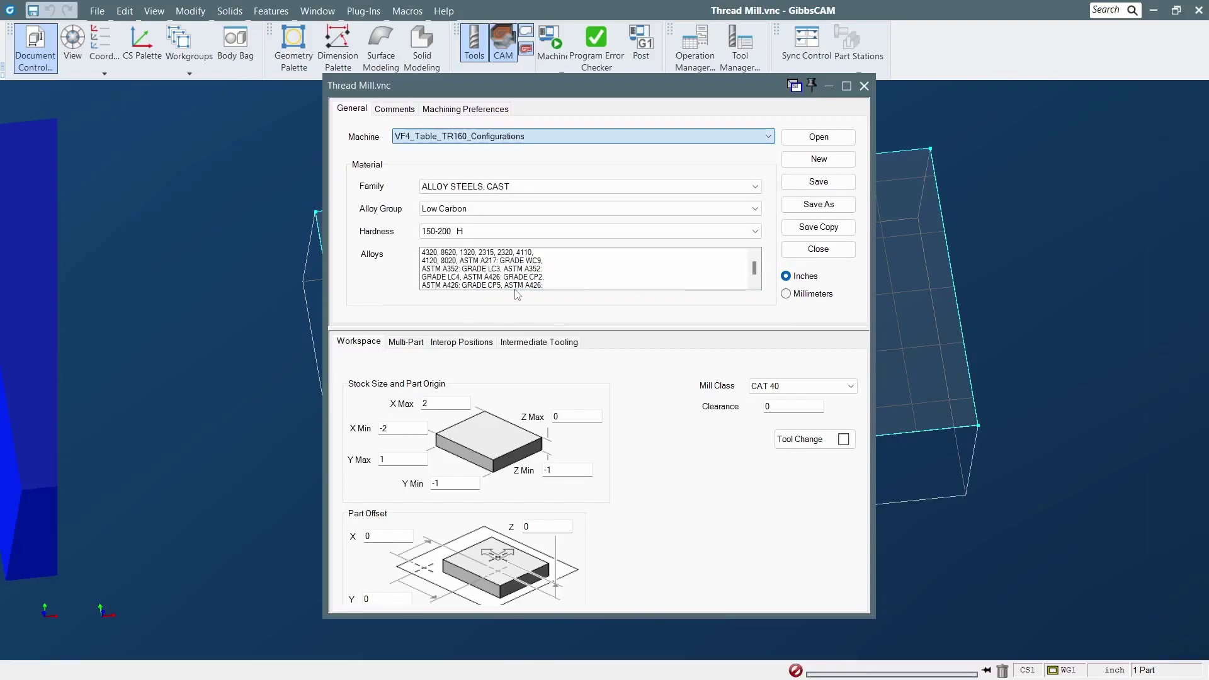
click(864, 85)
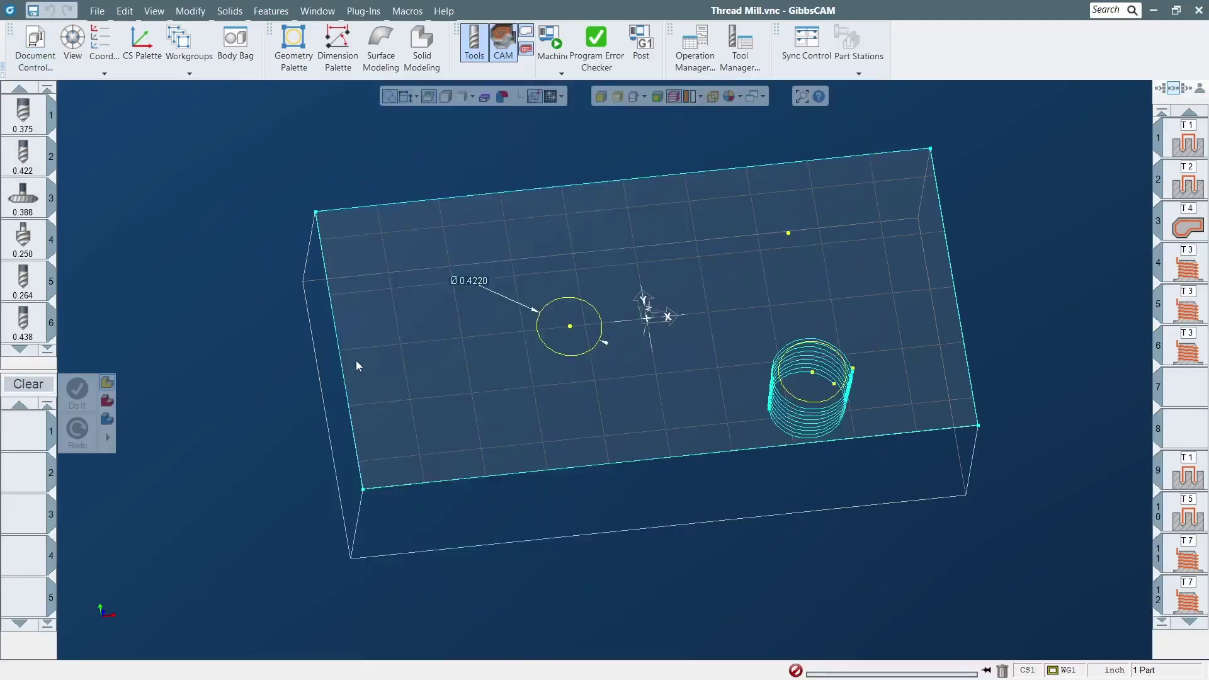
Start Machine Sim and examine the full VF4 machine model, its table and the part's position on it.
click(561, 74)
click(595, 121)
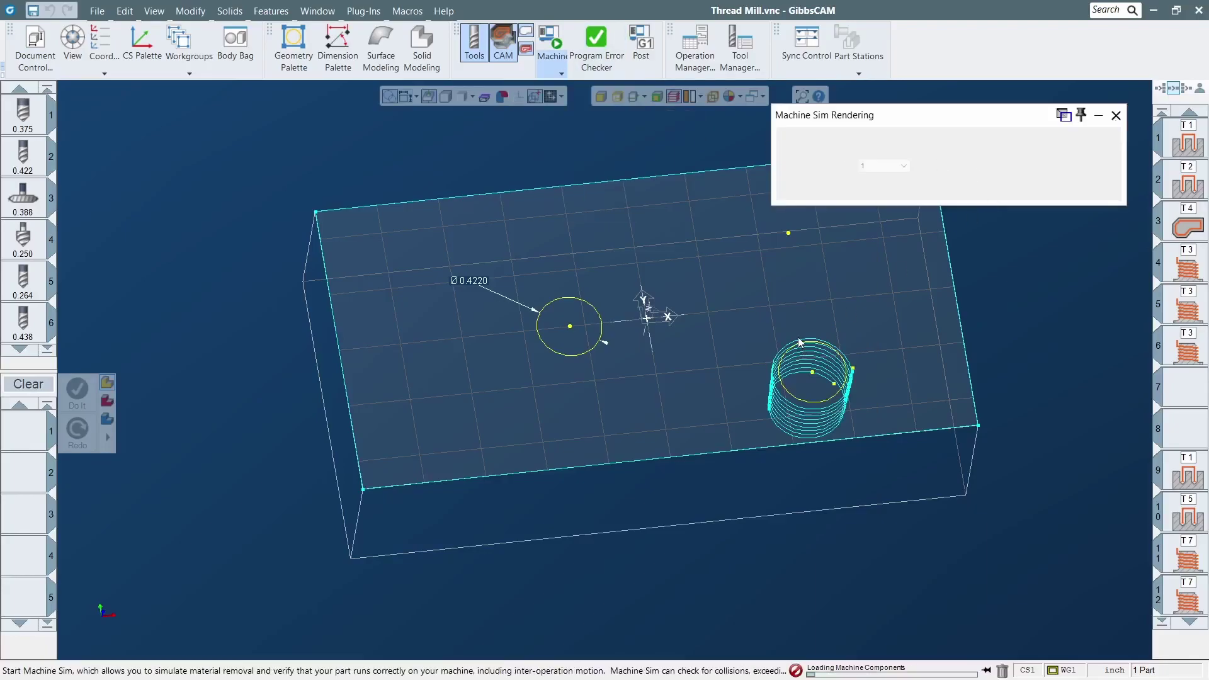
scroll(678, 422, down, 4)
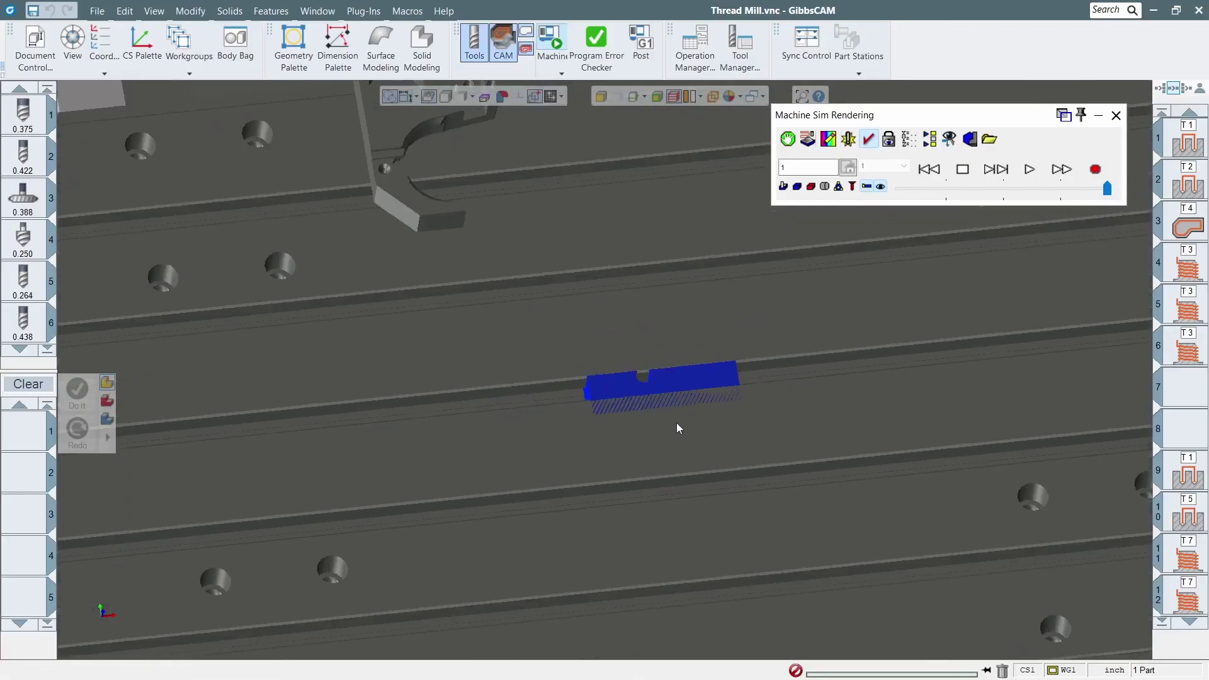
scroll(676, 422, down, 5)
middle_drag(662, 432, 623, 409)
scroll(640, 491, up, 4)
middle_drag(640, 491, 688, 376)
scroll(624, 410, down, 4)
scroll(647, 422, up, 4)
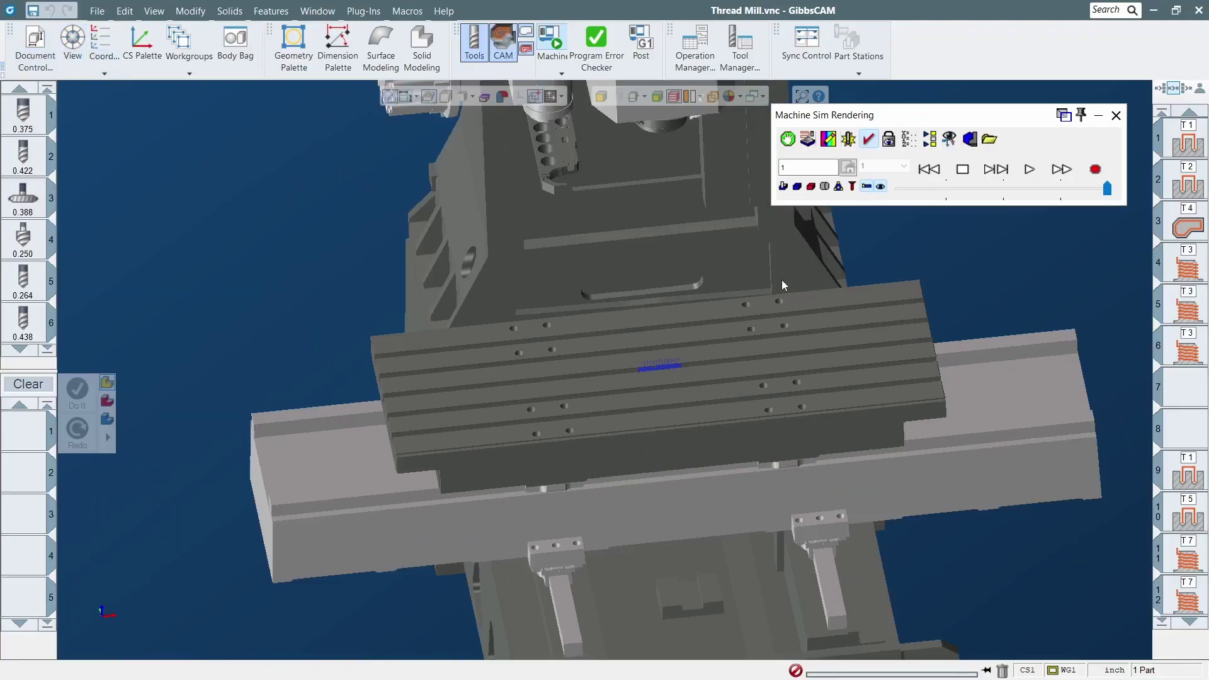
scroll(717, 361, down, 3)
middle_drag(716, 361, 541, 332)
scroll(542, 333, up, 3)
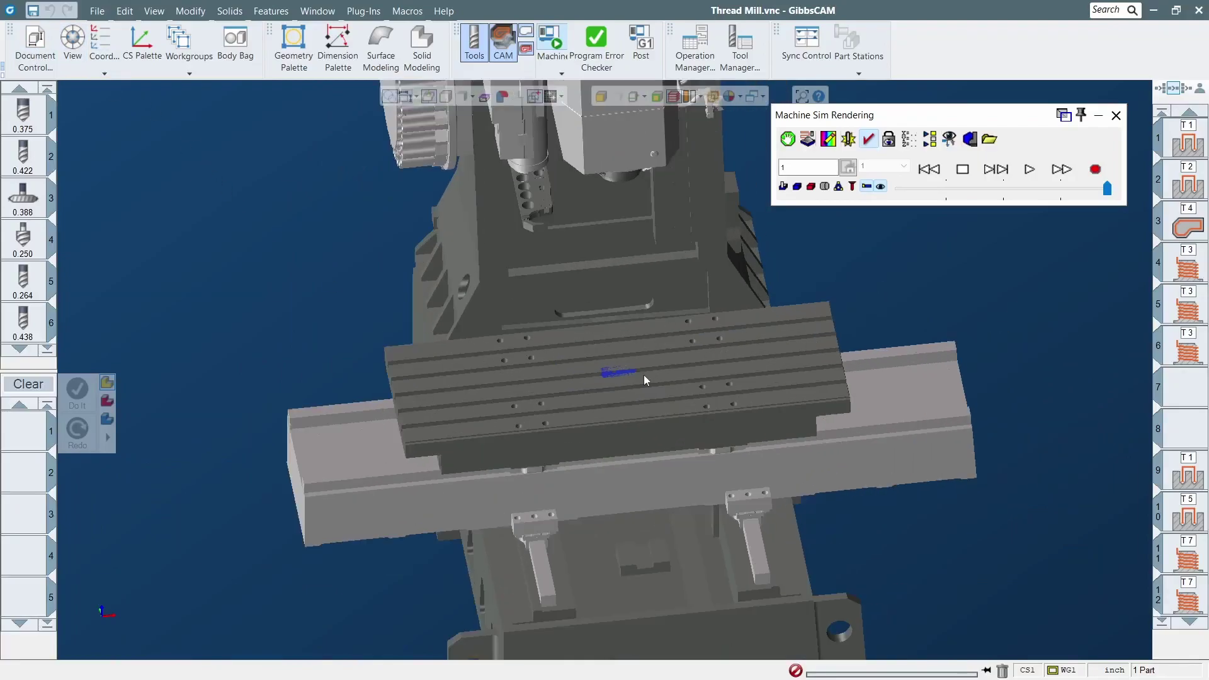
Close the simulation and set the Thread Mill part's Z part offset to 2 and its clearance to 4.
click(1116, 115)
click(35, 46)
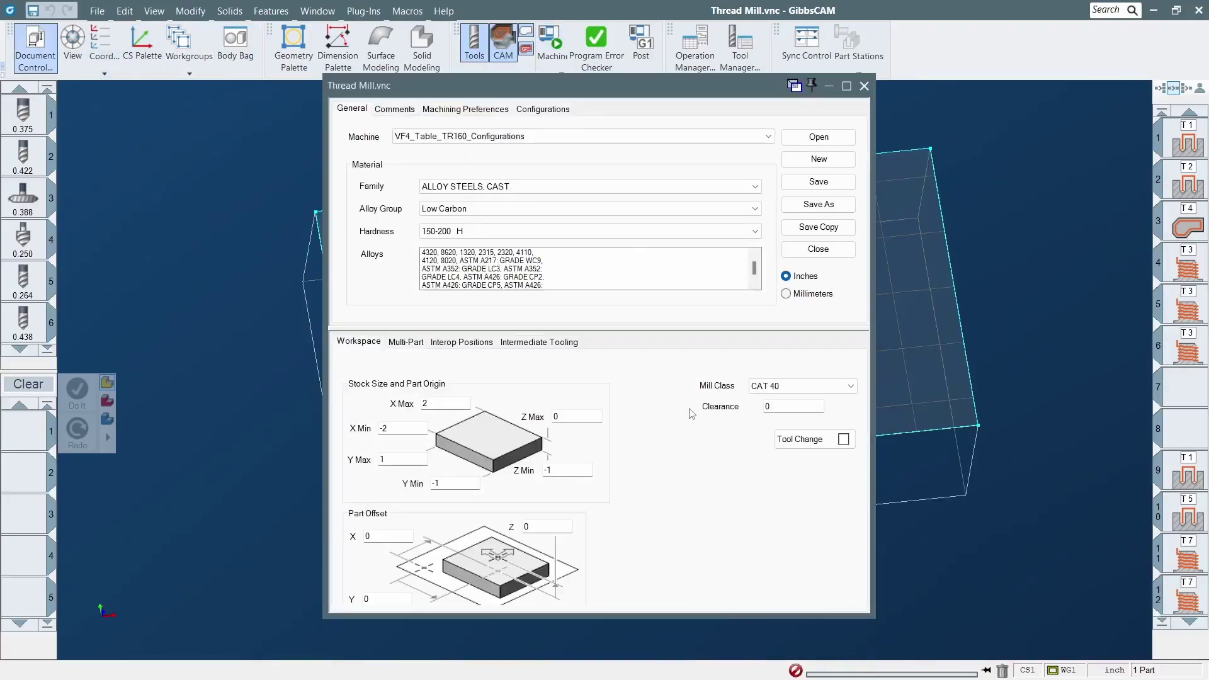
click(553, 526)
click(788, 406)
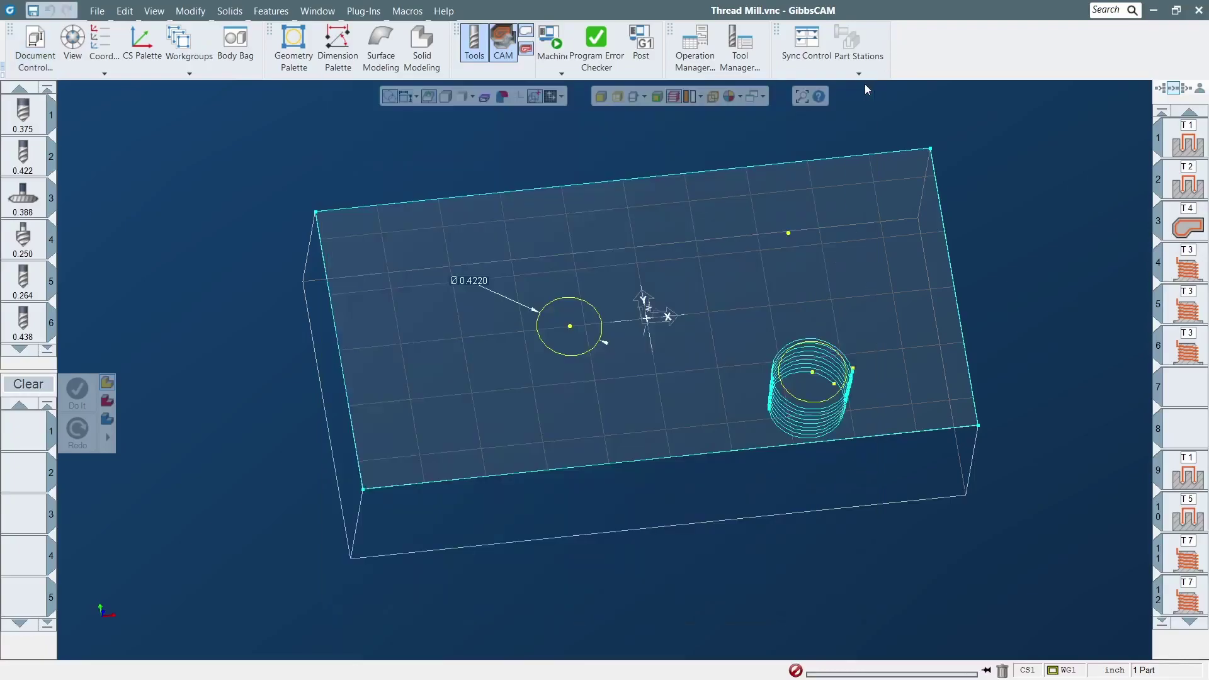
click(864, 86)
Check the part's position on the VF4 table in Machine Sim, close the simulation and review the part offset settings.
click(561, 74)
click(613, 119)
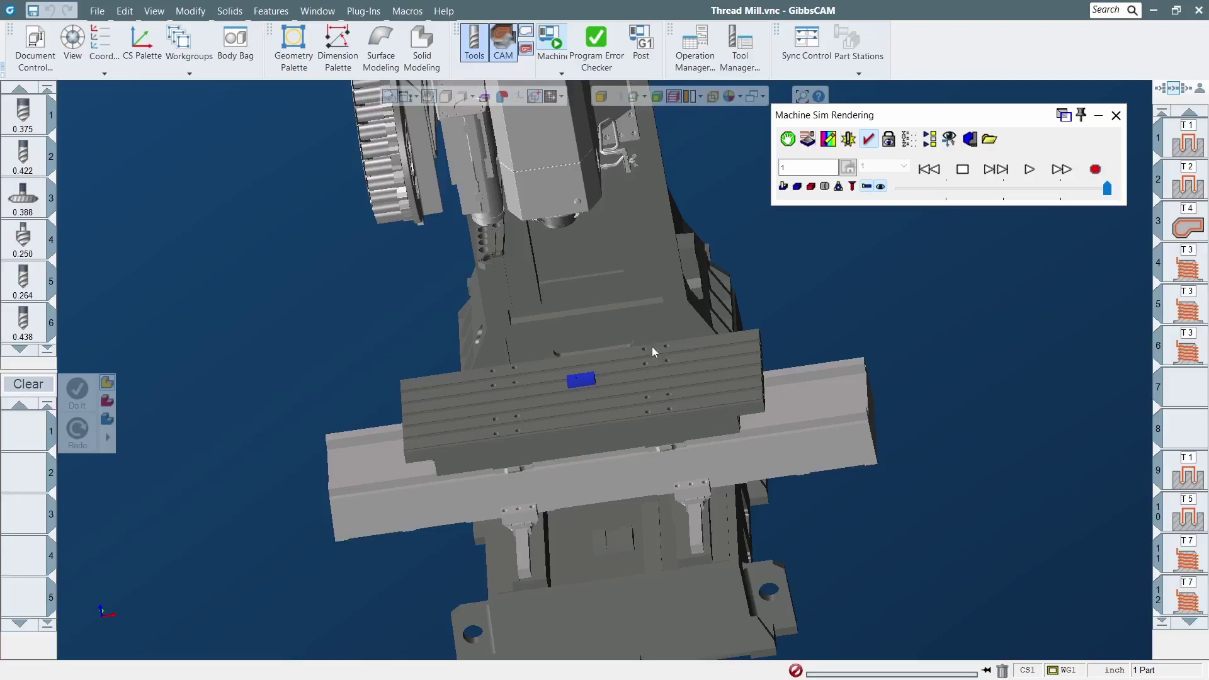
click(1116, 115)
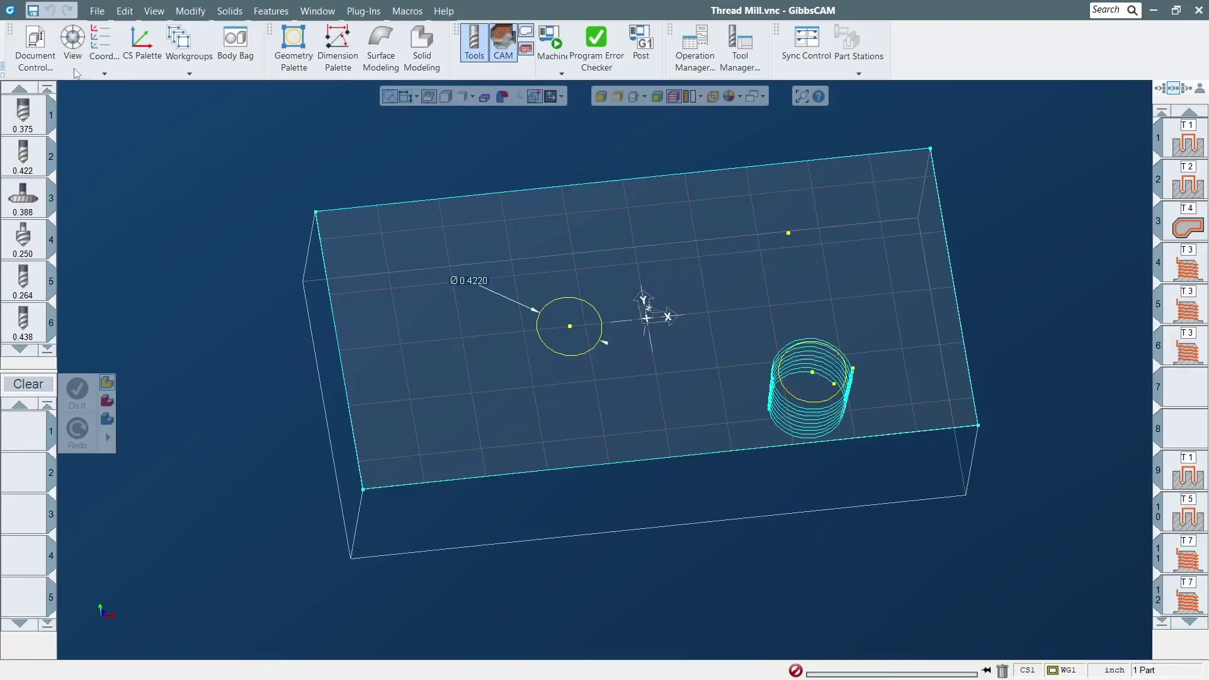
click(36, 46)
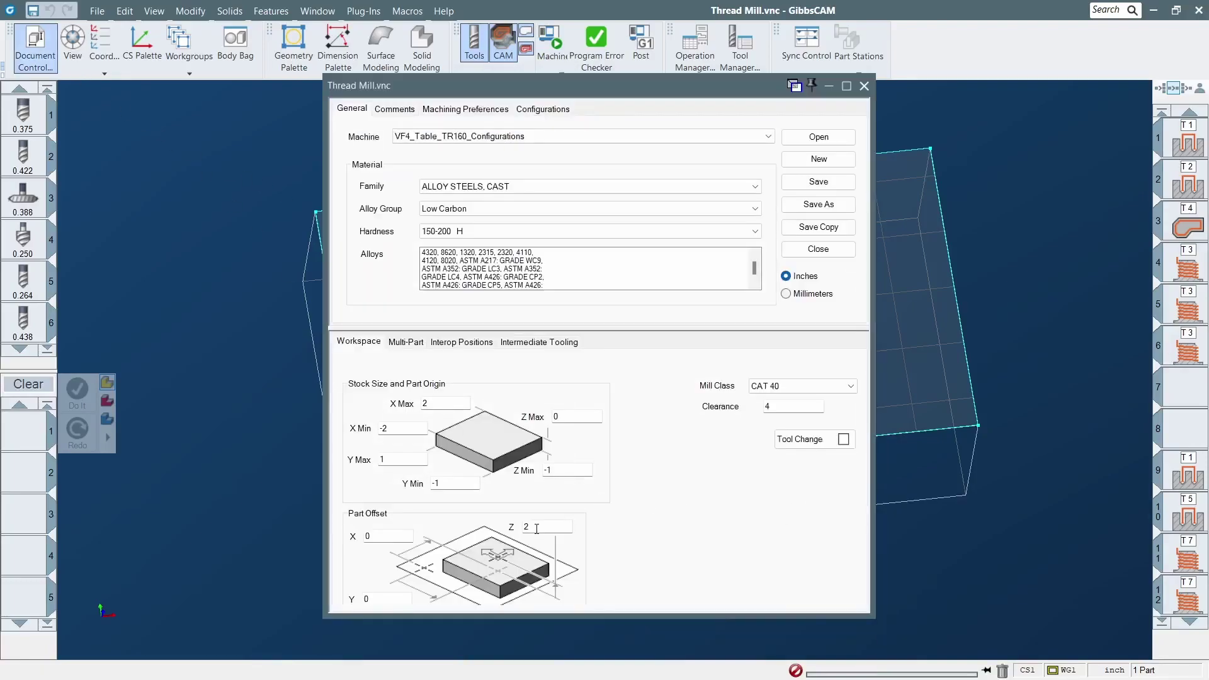
click(864, 86)
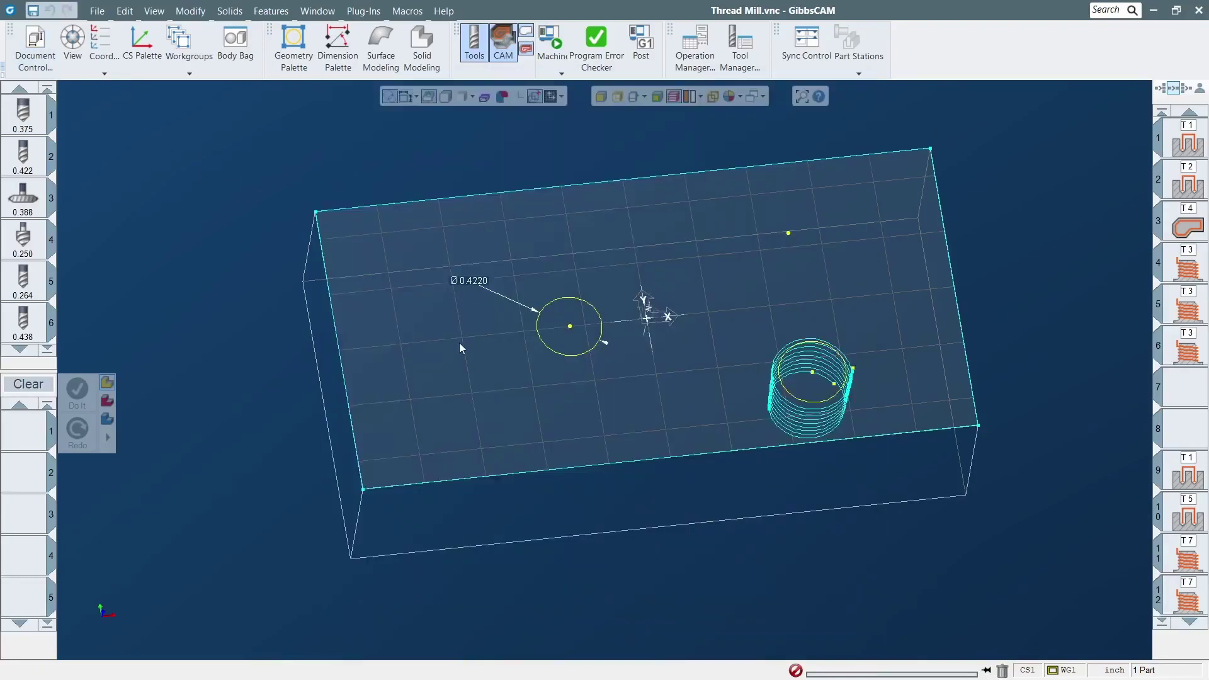
scroll(249, 282, up, 5)
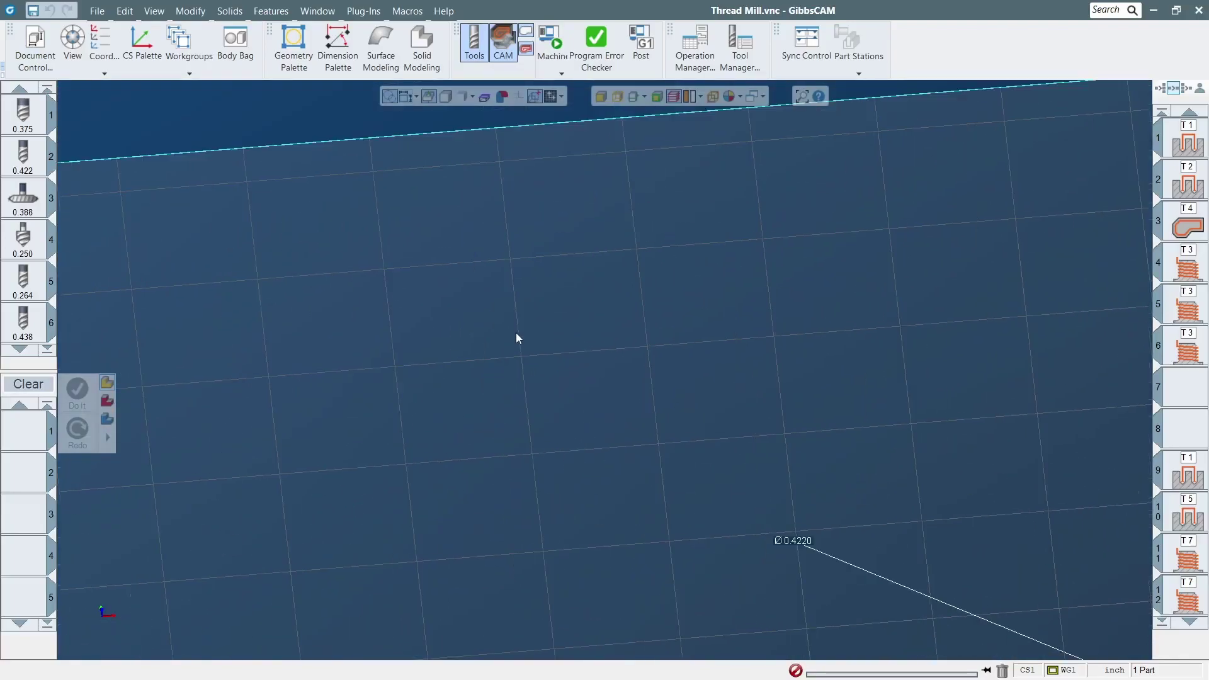
scroll(520, 335, down, 8)
middle_drag(933, 396, 693, 479)
scroll(666, 488, down, 2)
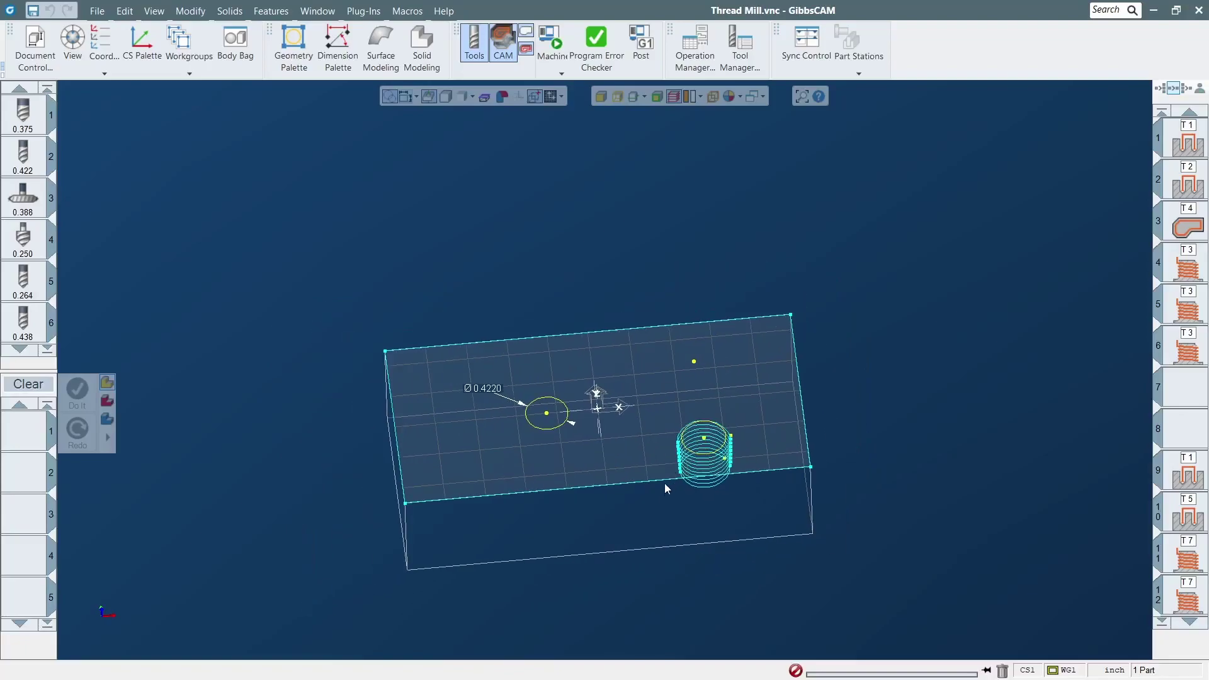
middle_drag(618, 552, 375, 605)
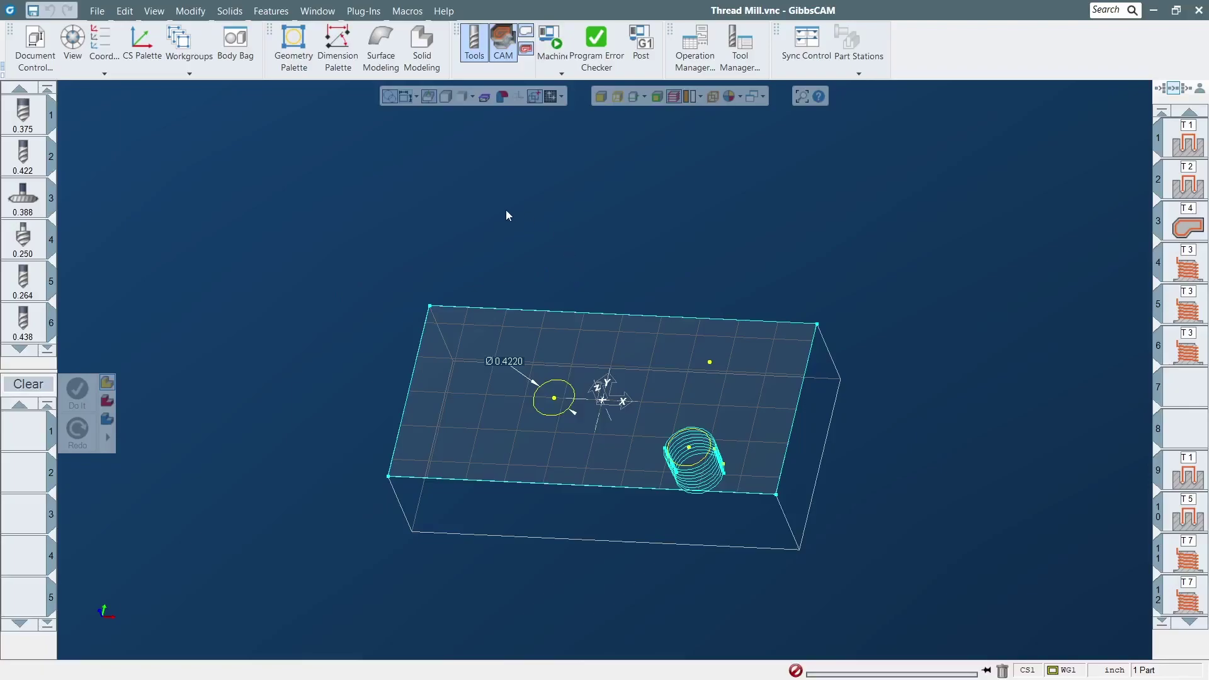
scroll(400, 269, up, 2)
scroll(400, 269, down, 1)
middle_drag(406, 303, 827, 378)
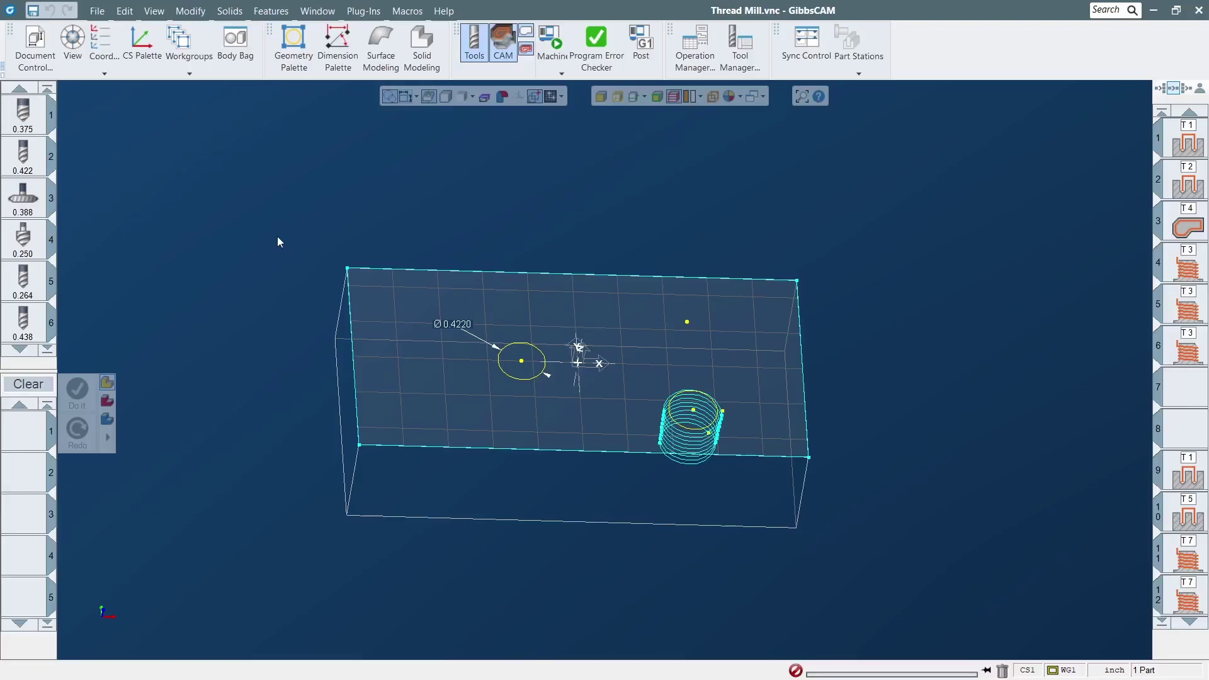
Switch the part's VF4 machine configuration to TR160.
click(36, 47)
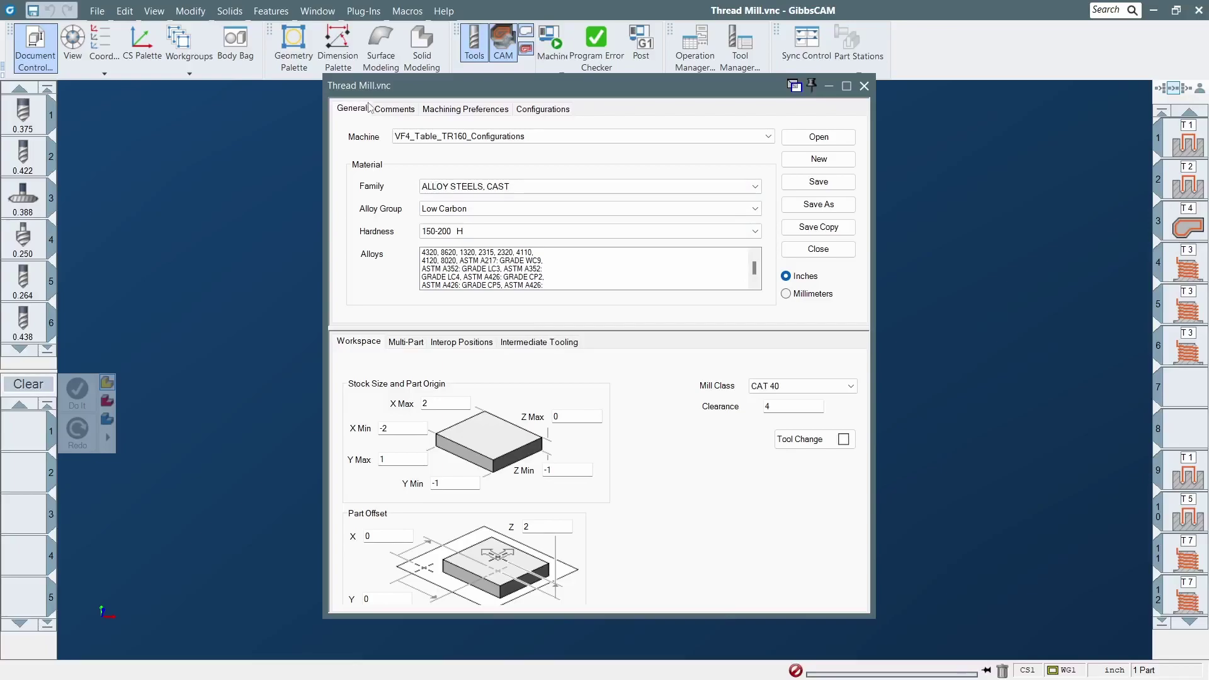
click(554, 115)
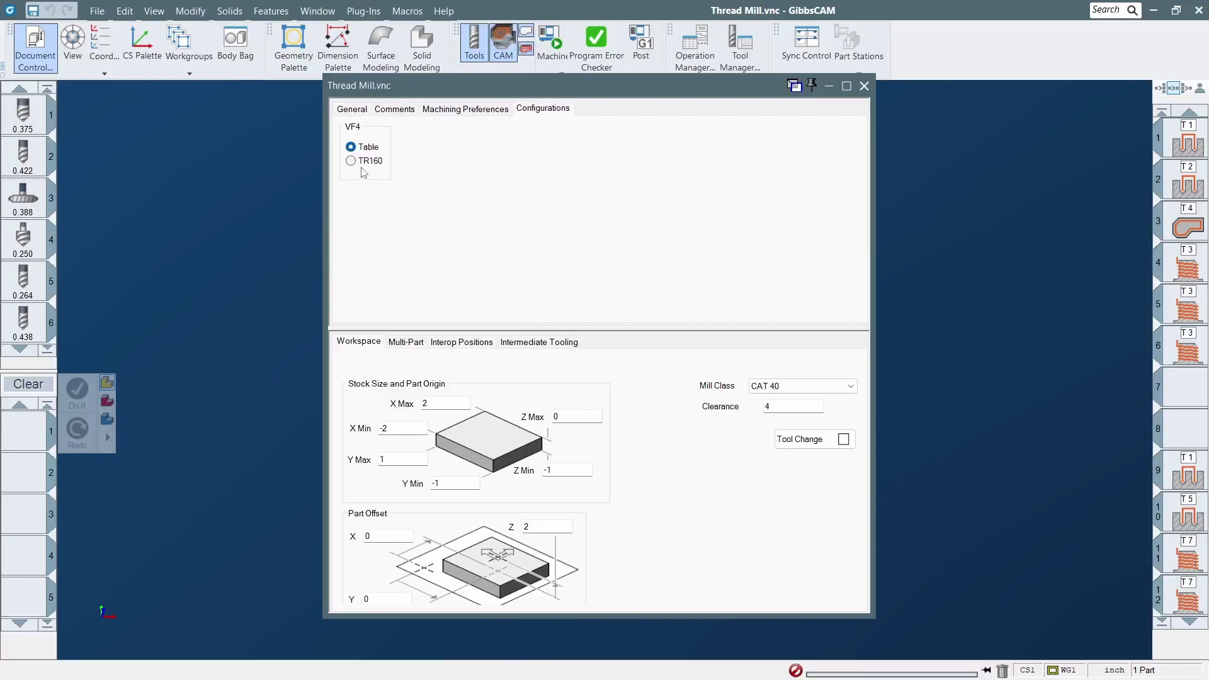
click(350, 161)
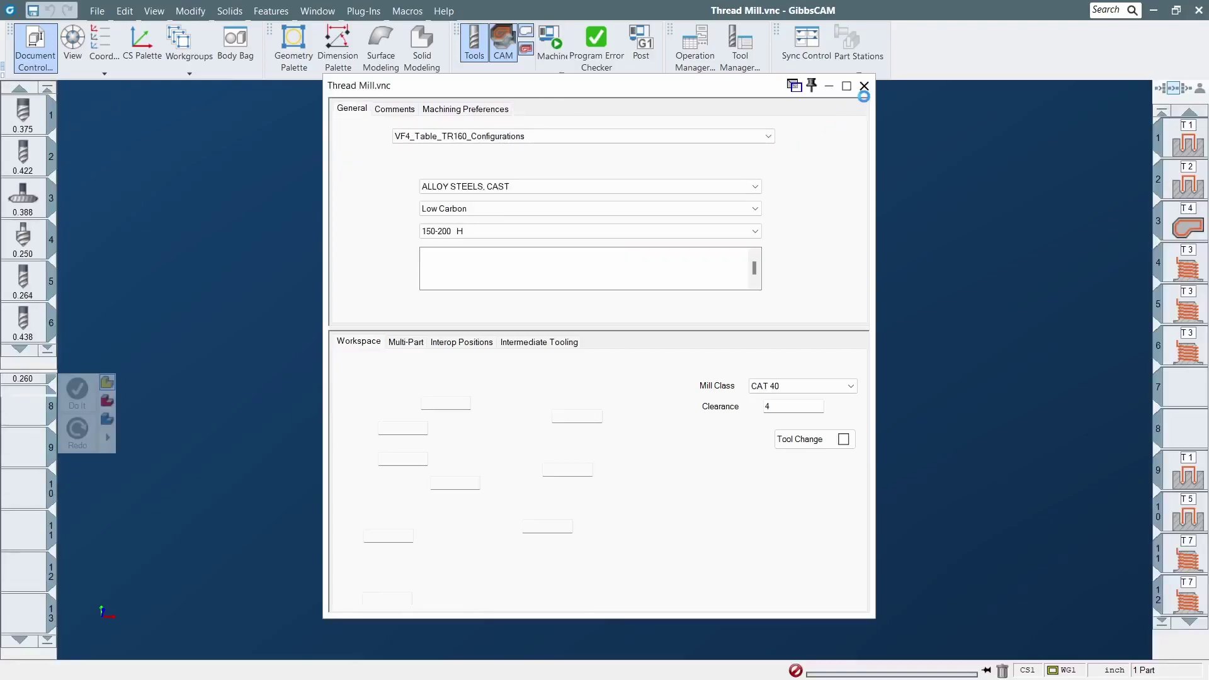
click(864, 86)
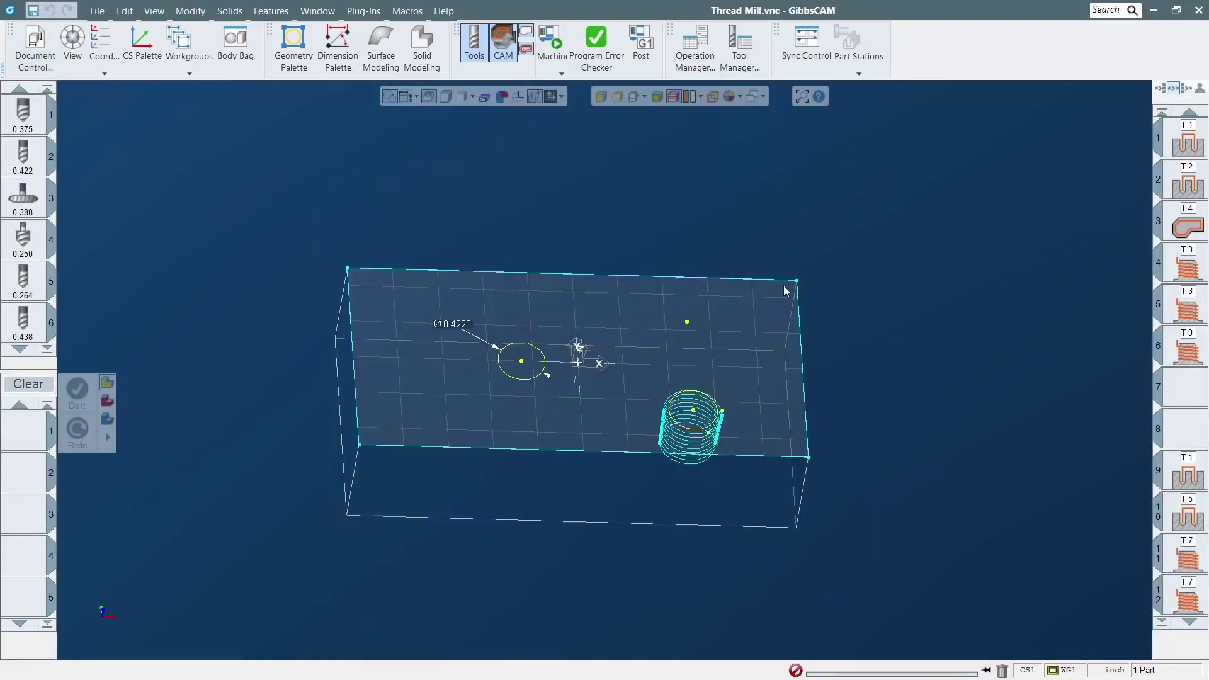
Start Machine Sim, examine the TR160 rotary unit and the part's position on it from several sides, and close the simulation.
click(569, 76)
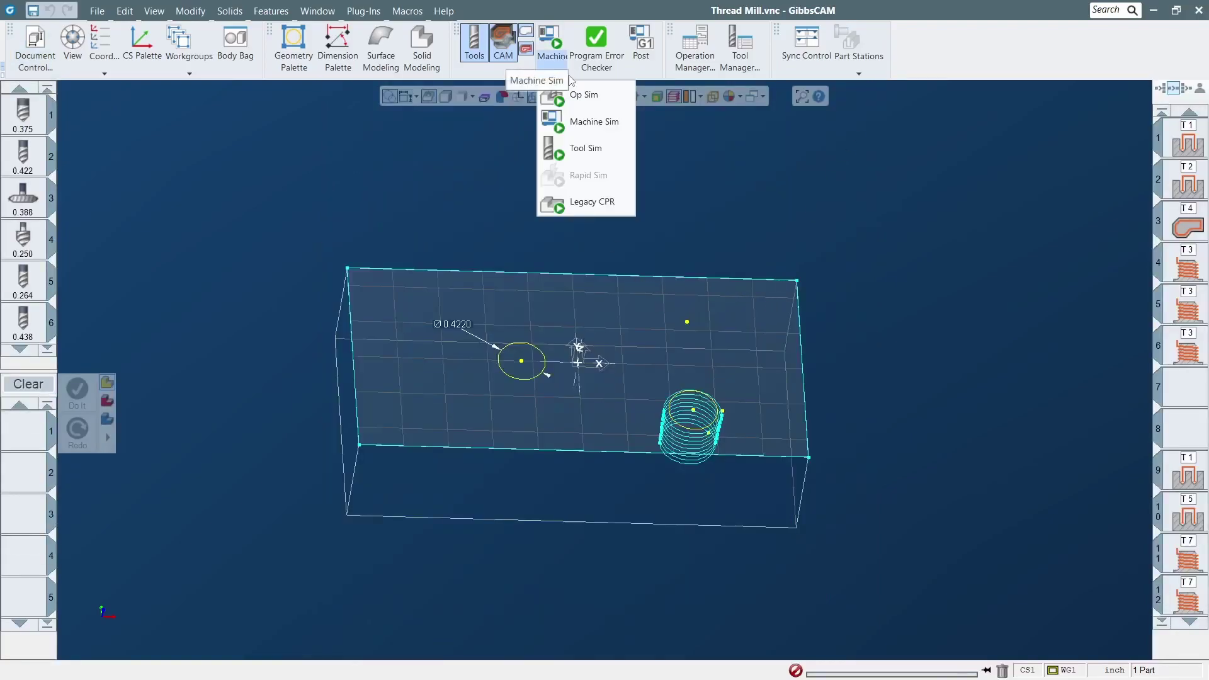
click(594, 122)
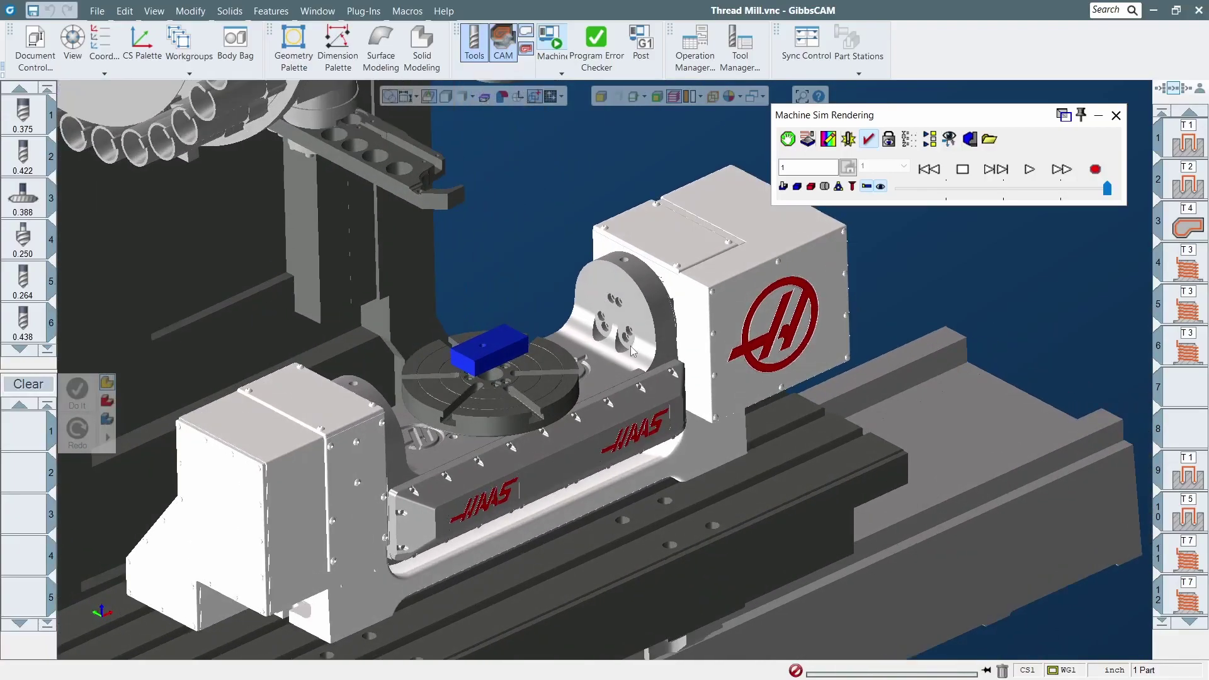
scroll(545, 397, down, 3)
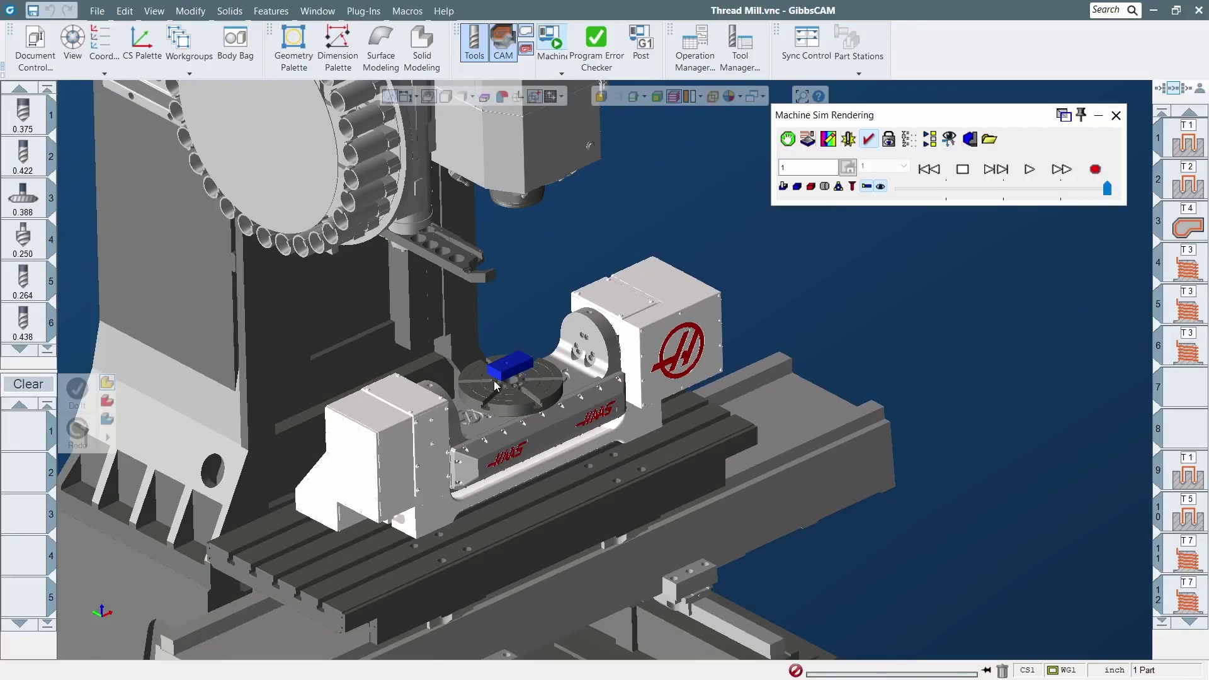
middle_drag(494, 379, 476, 400)
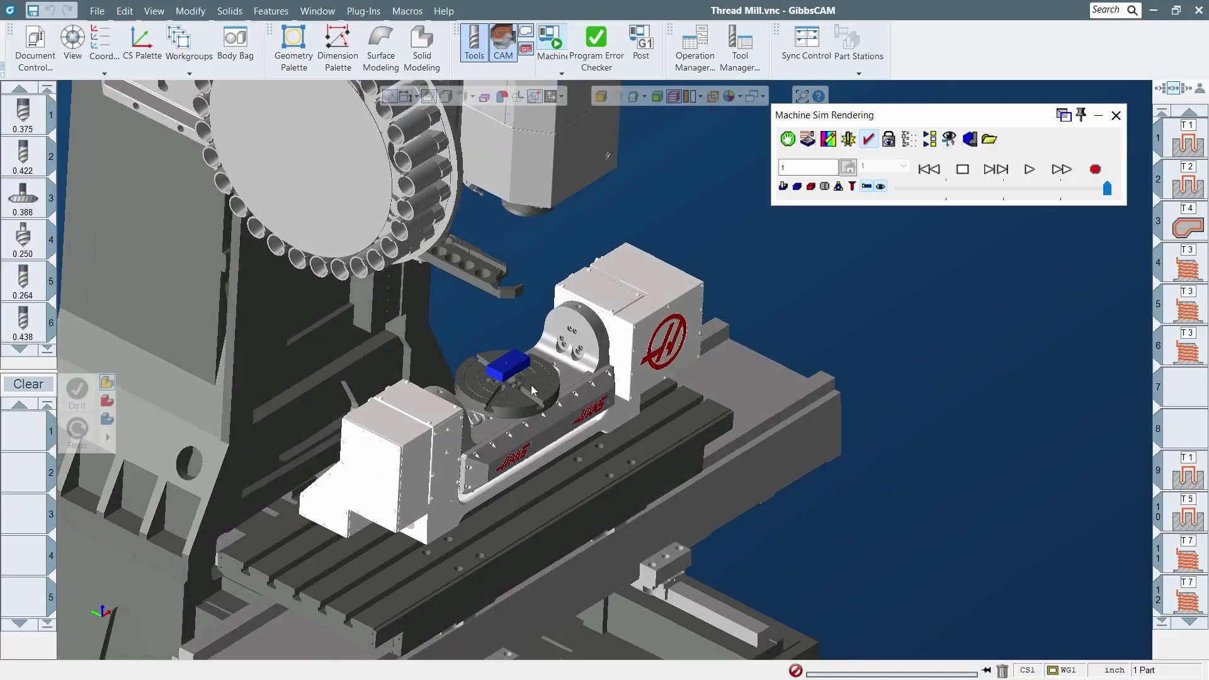
scroll(641, 449, down, 5)
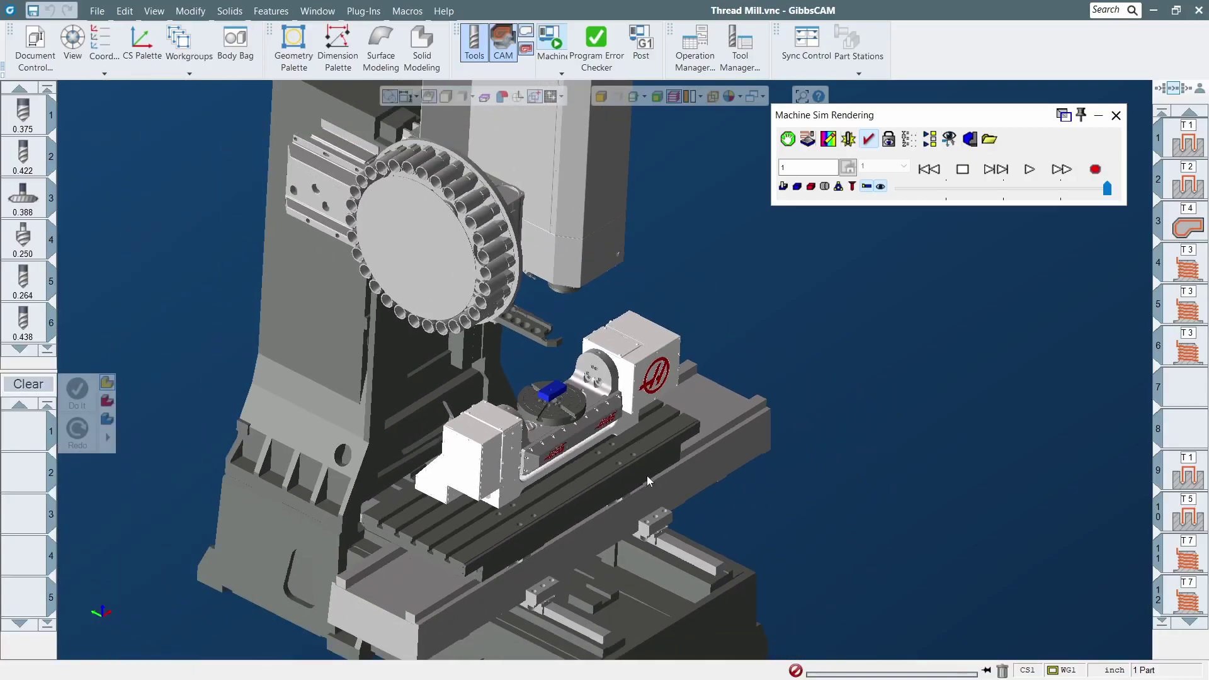
middle_drag(641, 448, 296, 427)
middle_drag(741, 405, 299, 548)
middle_drag(367, 380, 990, 217)
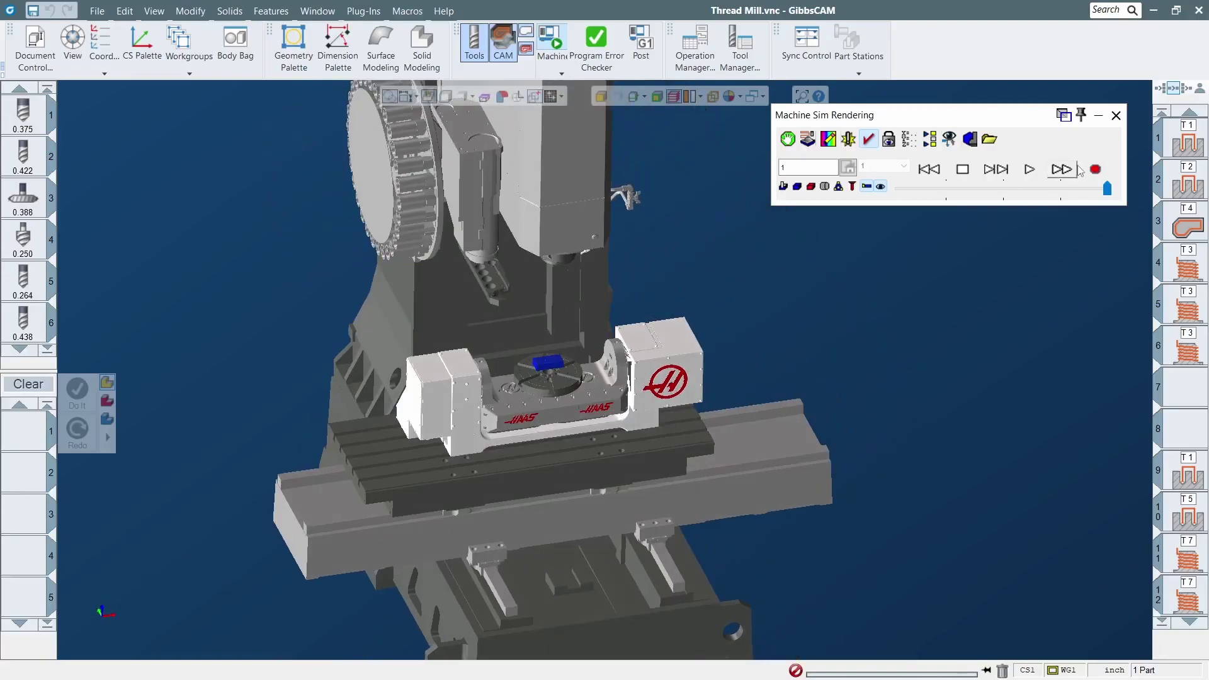
click(1116, 116)
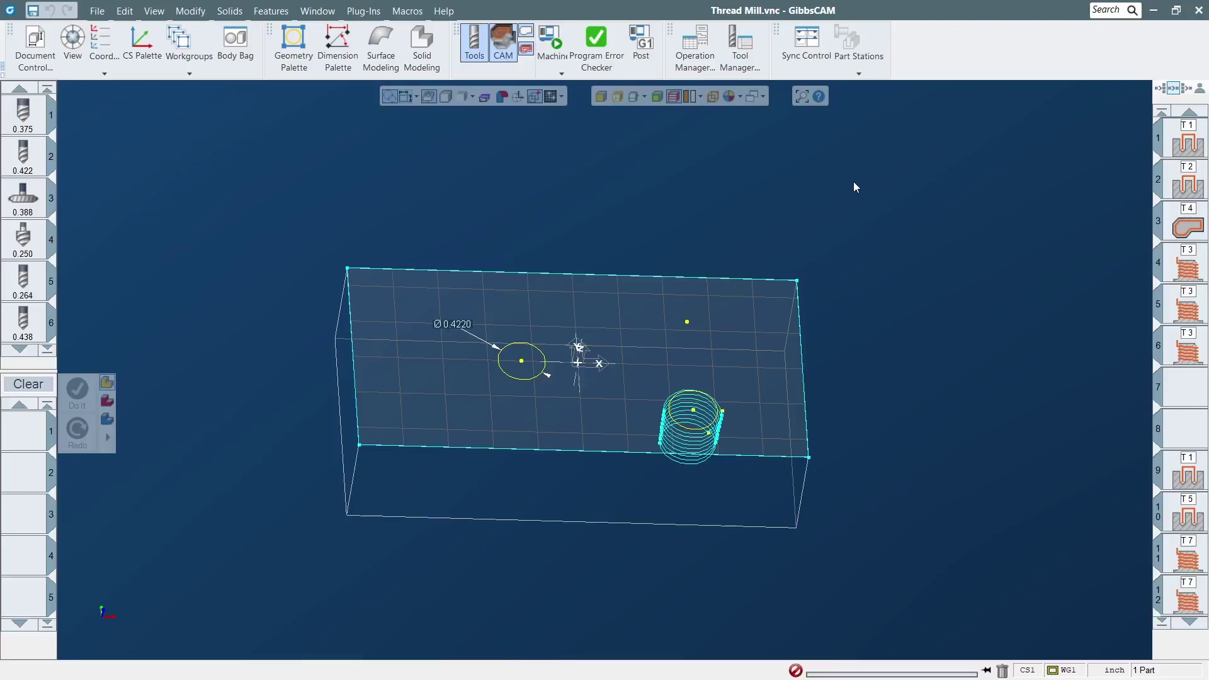
Review the list of available machines in the part's document settings and close the settings.
click(35, 47)
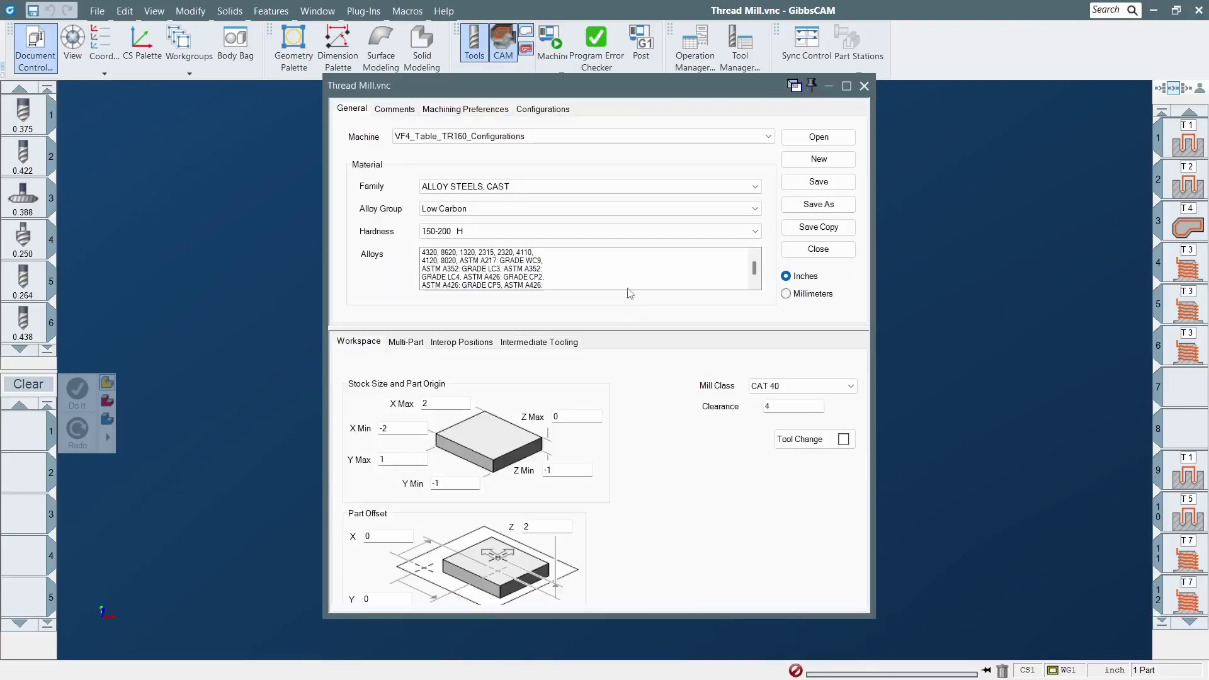
click(606, 139)
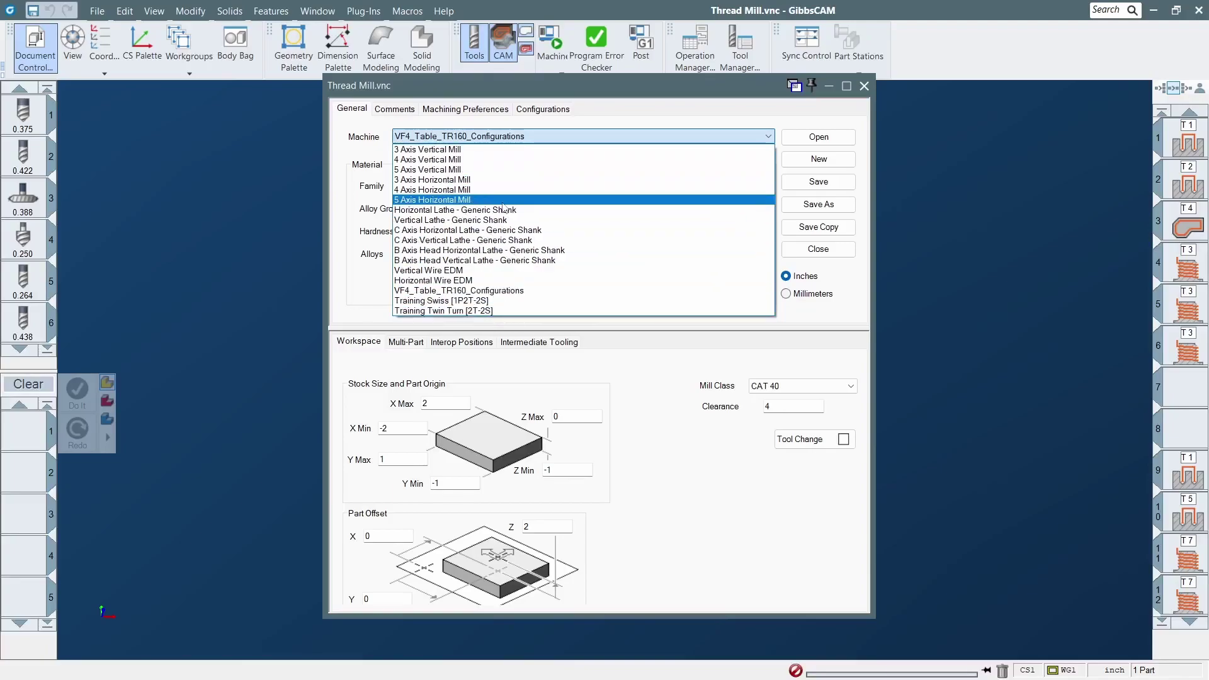
click(863, 90)
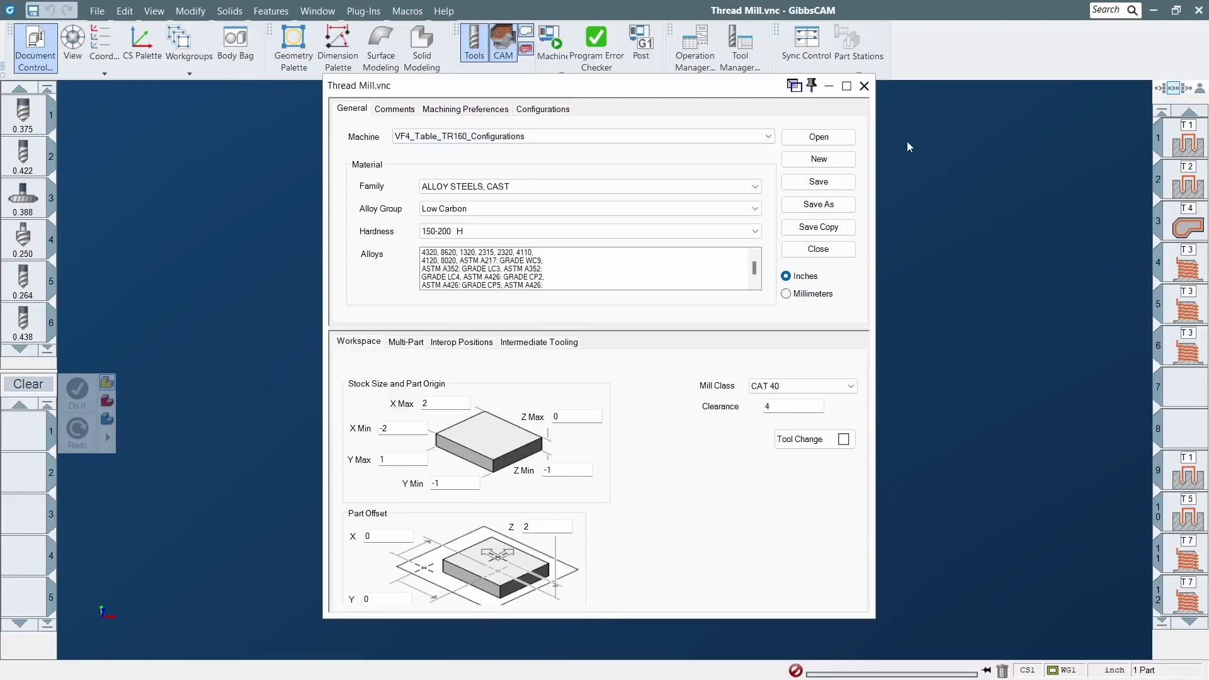
click(863, 85)
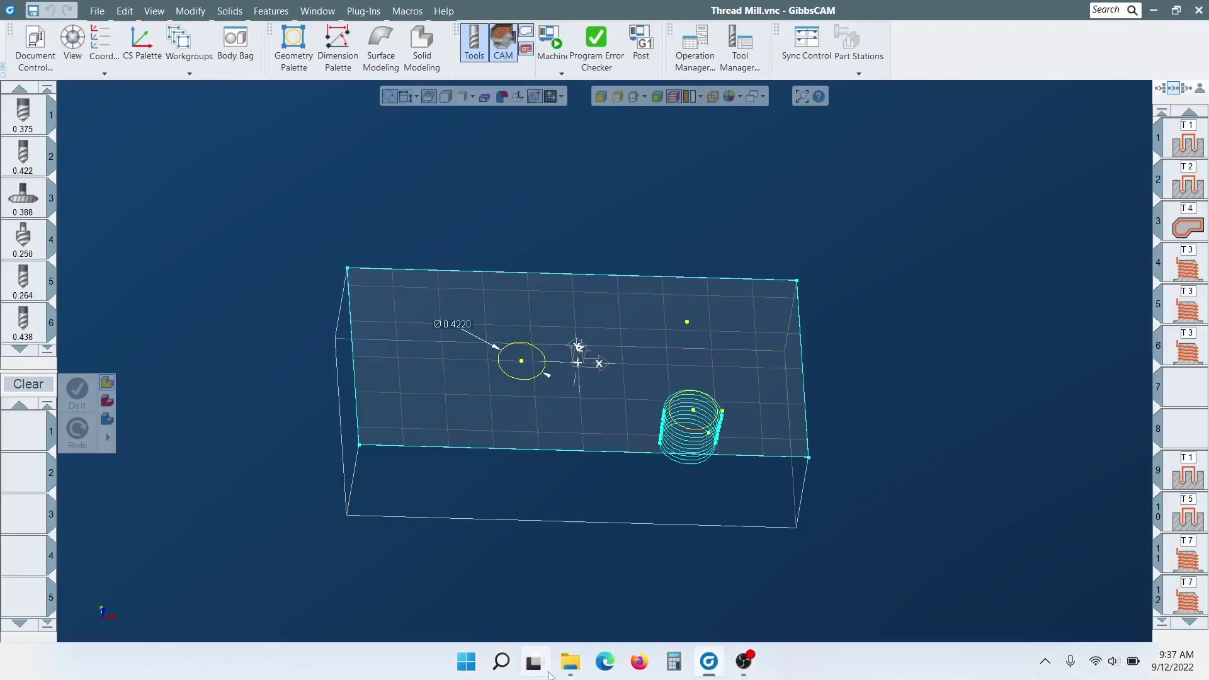
In File Explorer, examine the MDD, Okuma Genos 460V Mil (UP) and Post subfolders of OKUMA M460 5AX, and return to GibbsCAM.
mouse_move(570, 661)
click(525, 586)
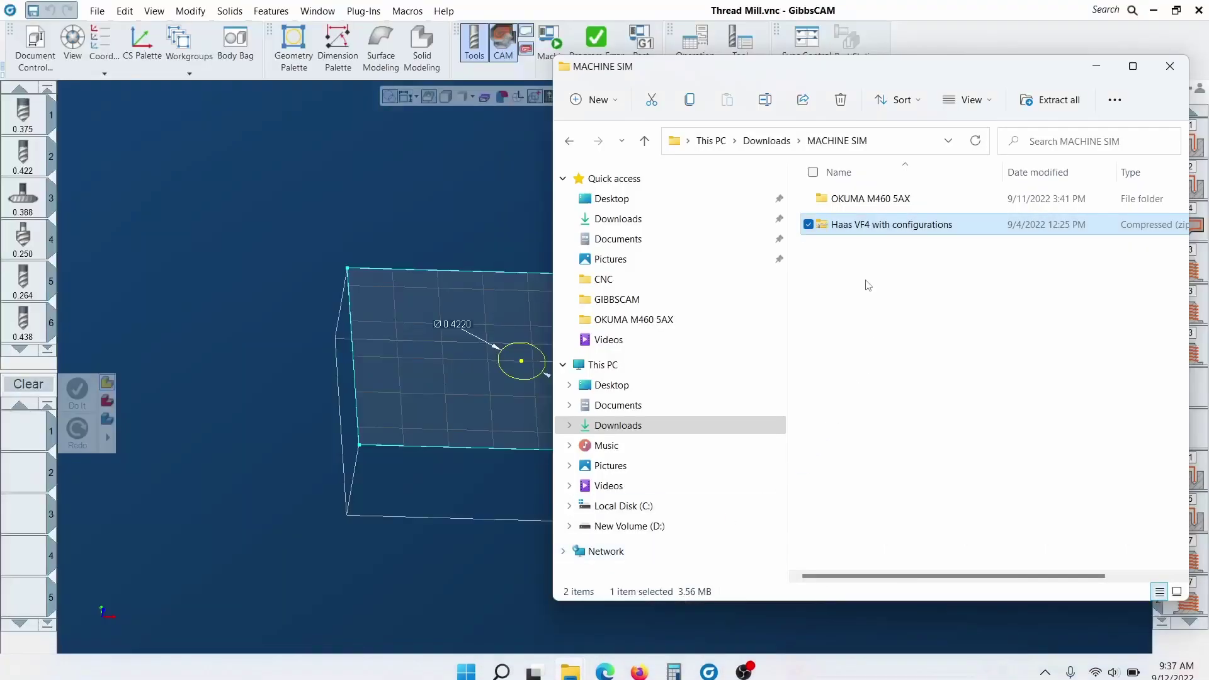
double_click(876, 200)
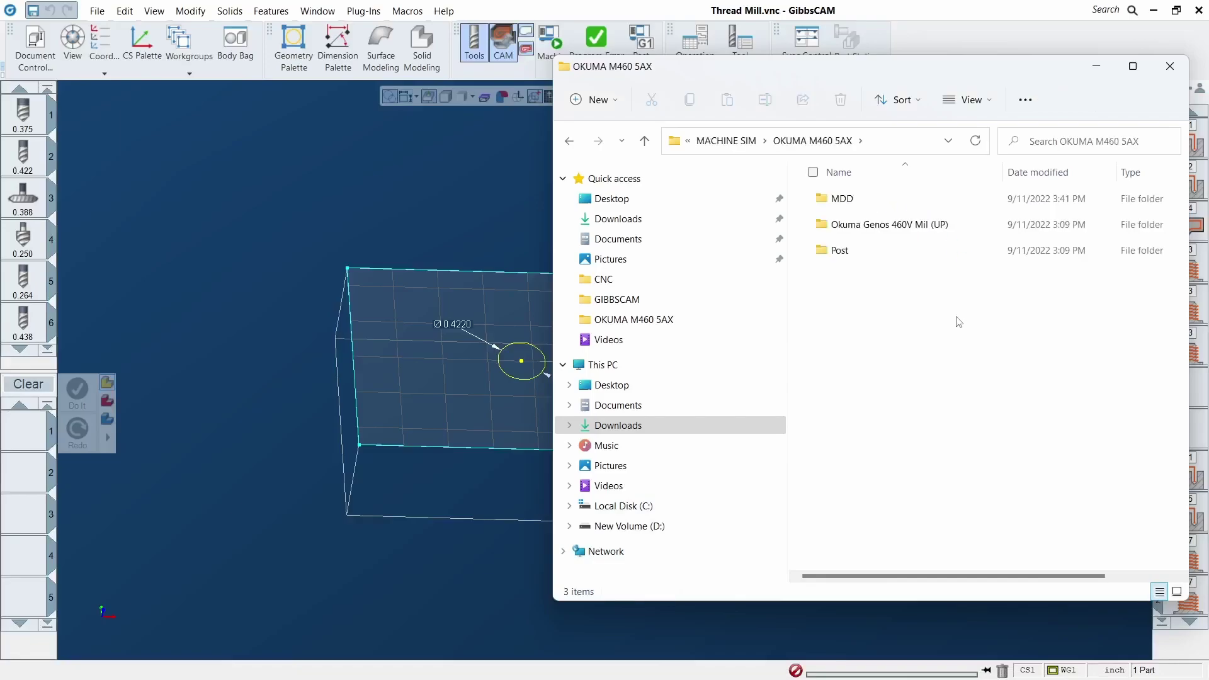
double_click(877, 199)
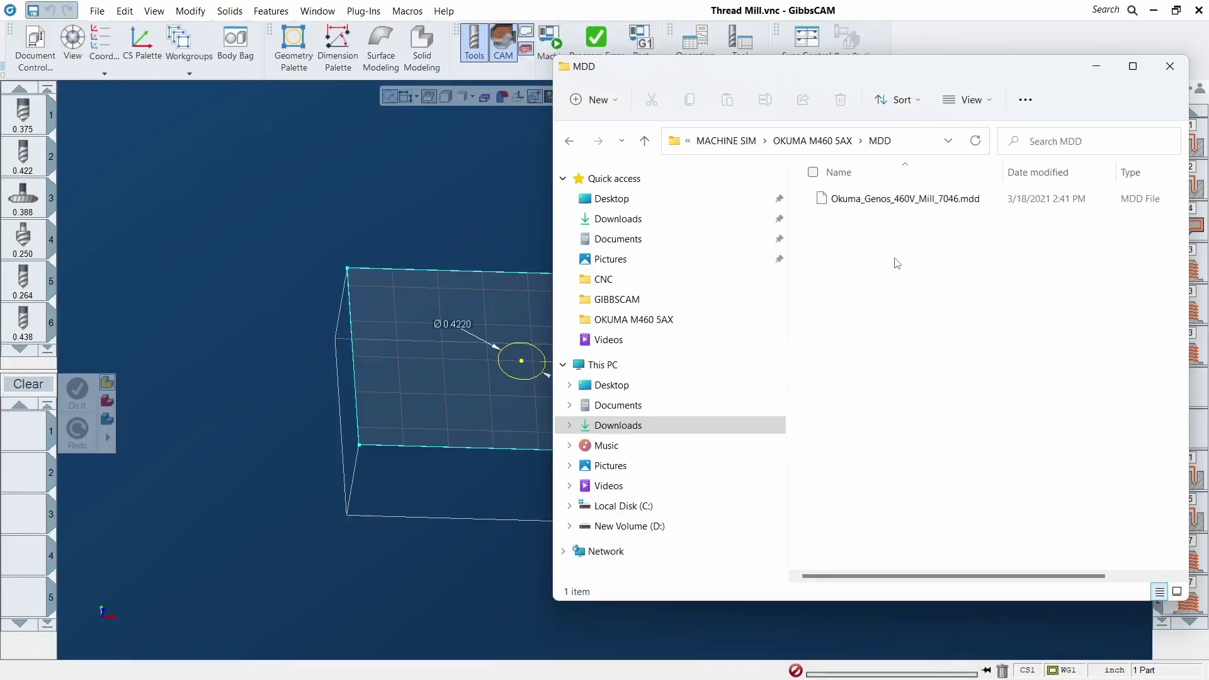
click(644, 146)
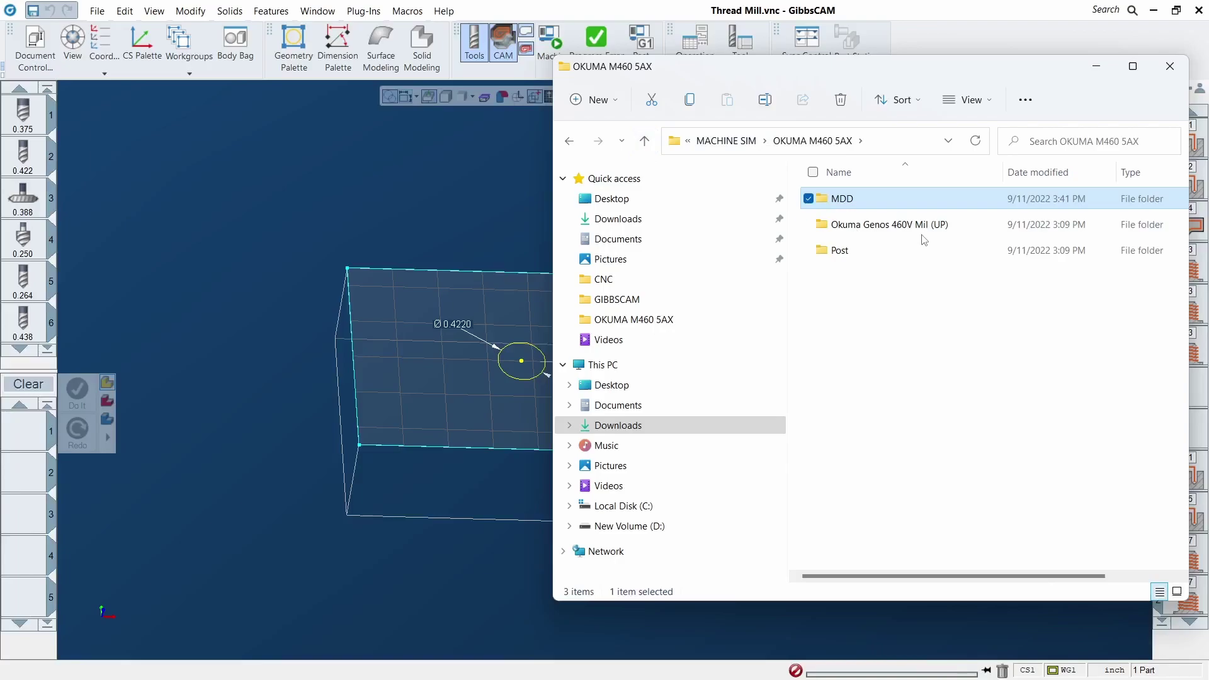
double_click(918, 225)
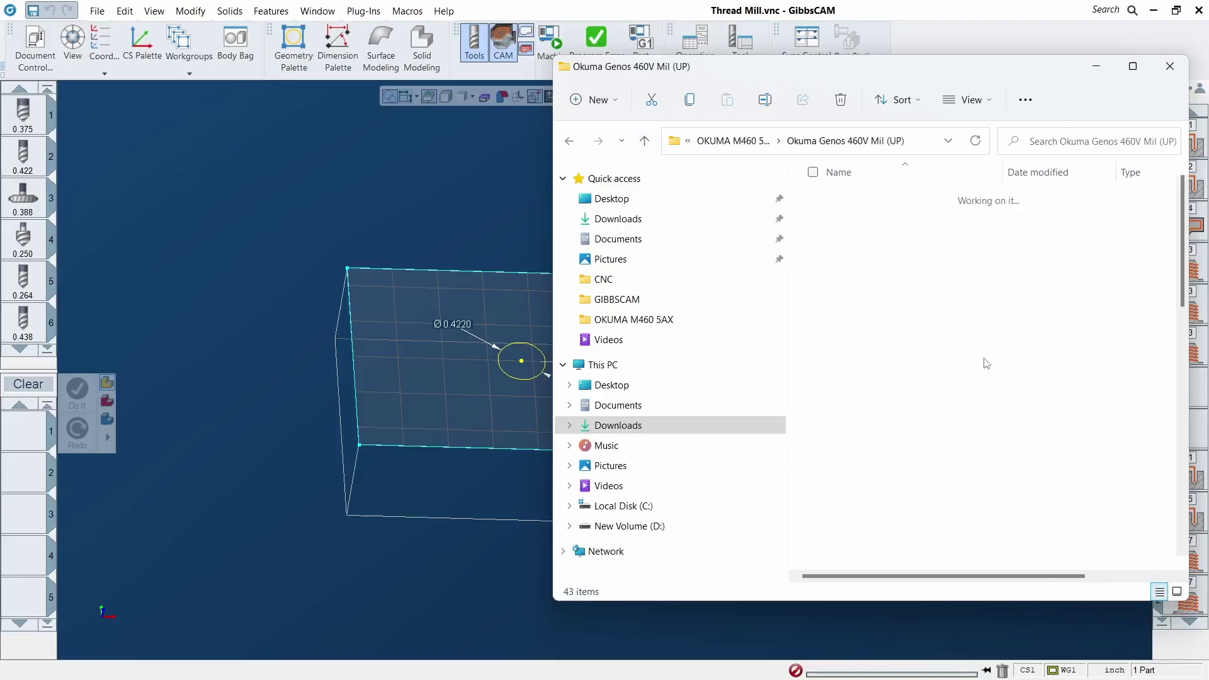
click(644, 140)
double_click(847, 250)
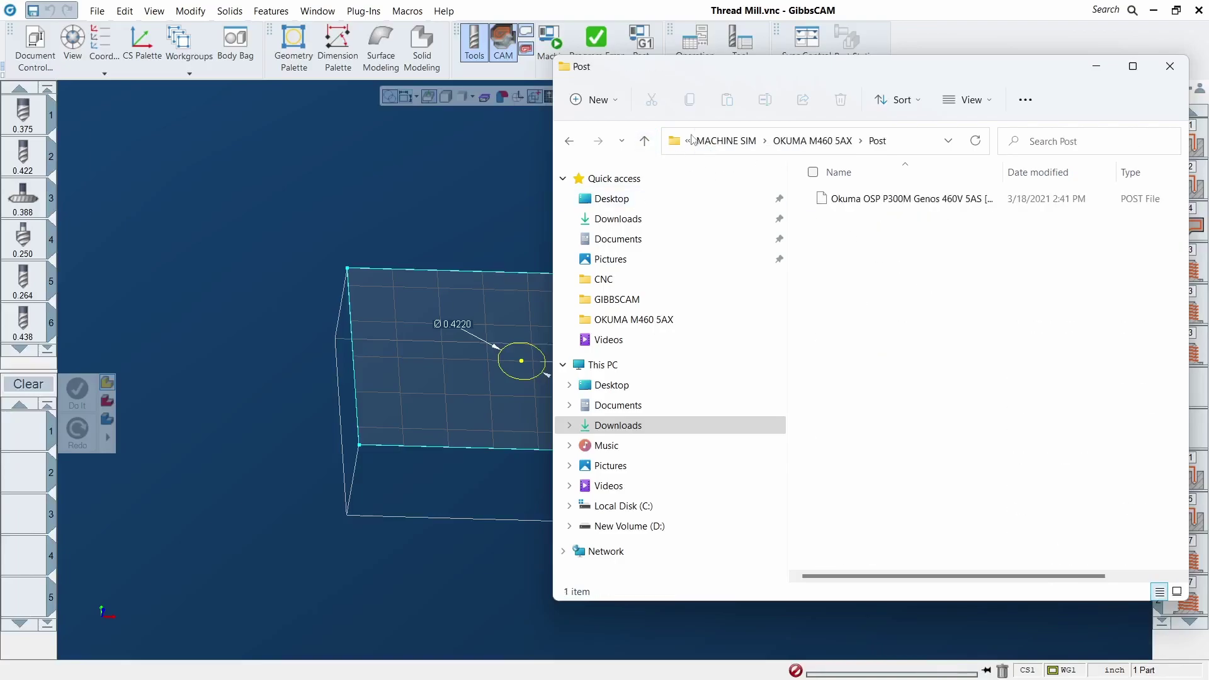
click(644, 141)
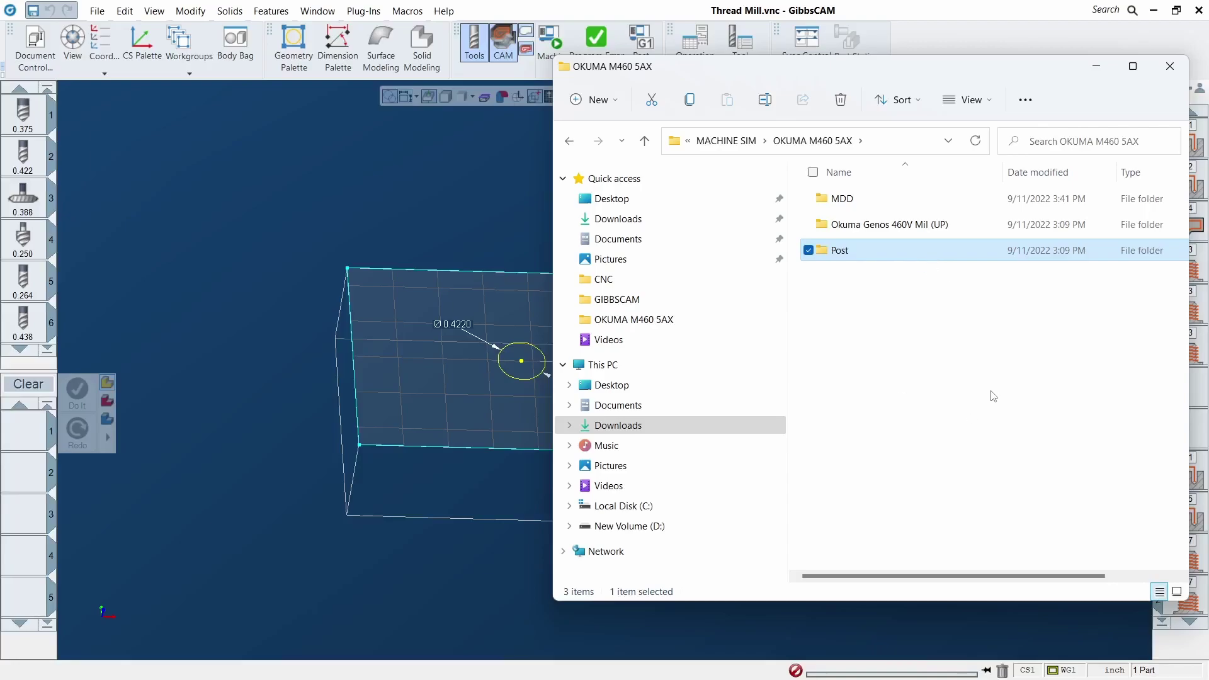
click(340, 203)
Switch to the File Explorer window showing GibbsCAM's 22.0.42 data folder and open its MachineSim subfolder.
mouse_move(570, 661)
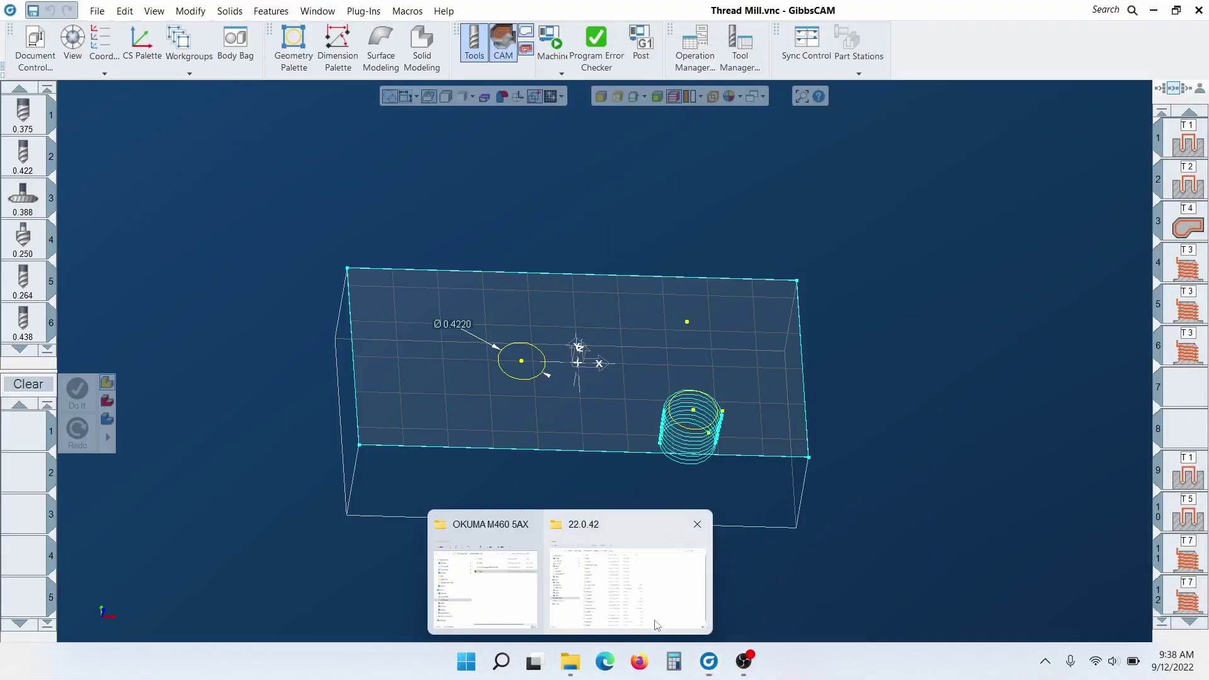
click(655, 625)
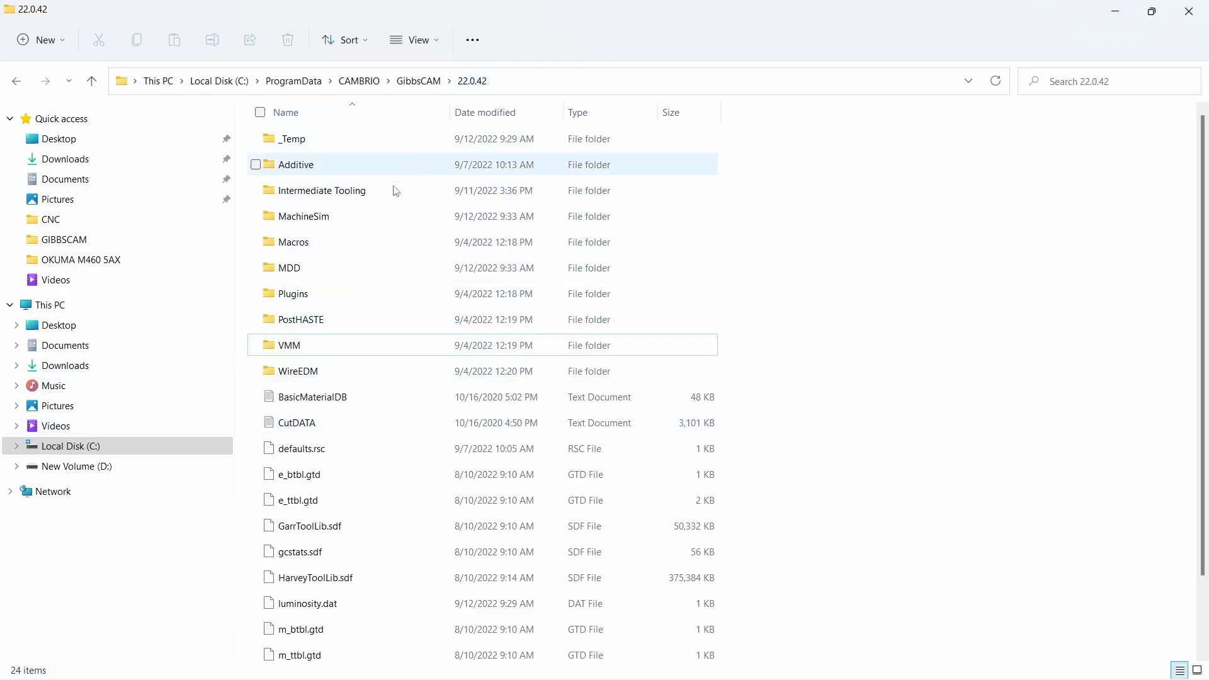
double_click(378, 218)
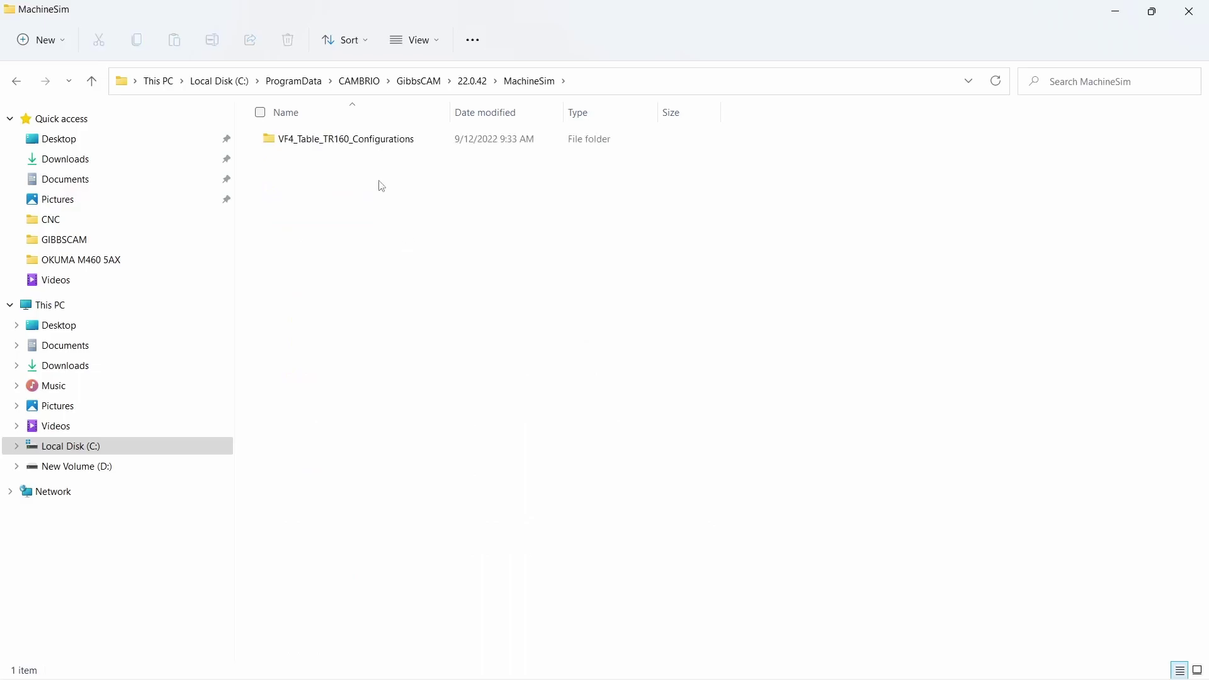
Return to the 22.0.42 folder, examine the contents of its MDD subfolder, and go back up to 22.0.42.
click(91, 81)
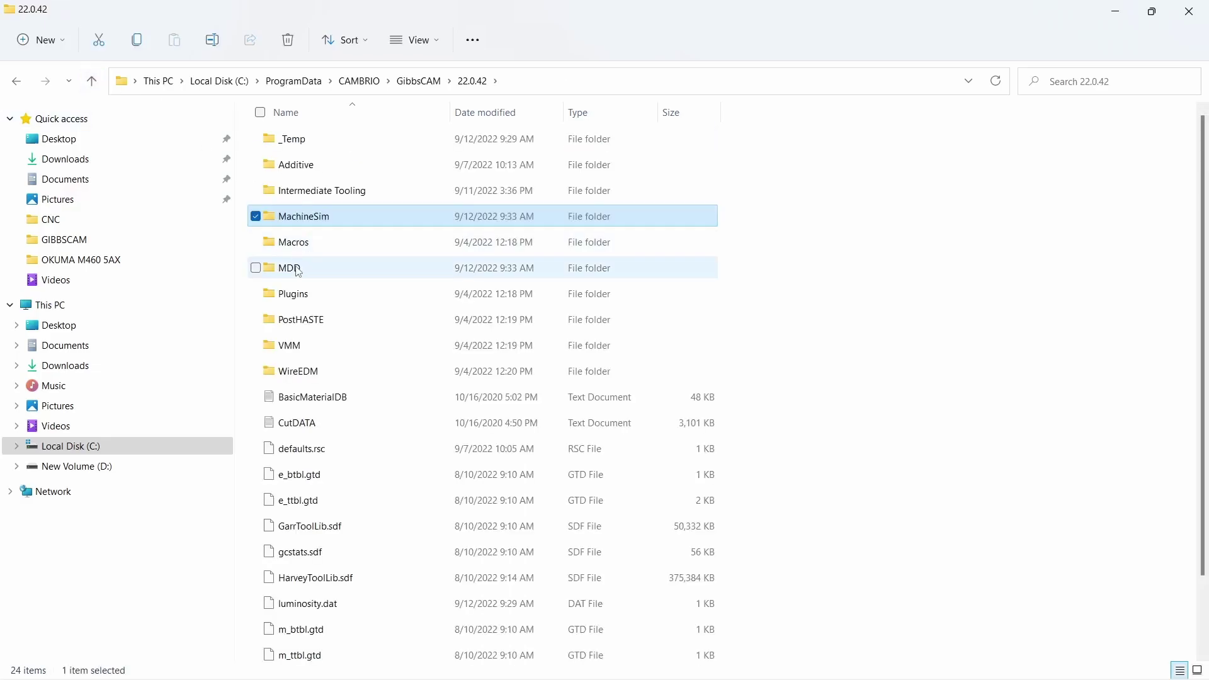
double_click(299, 269)
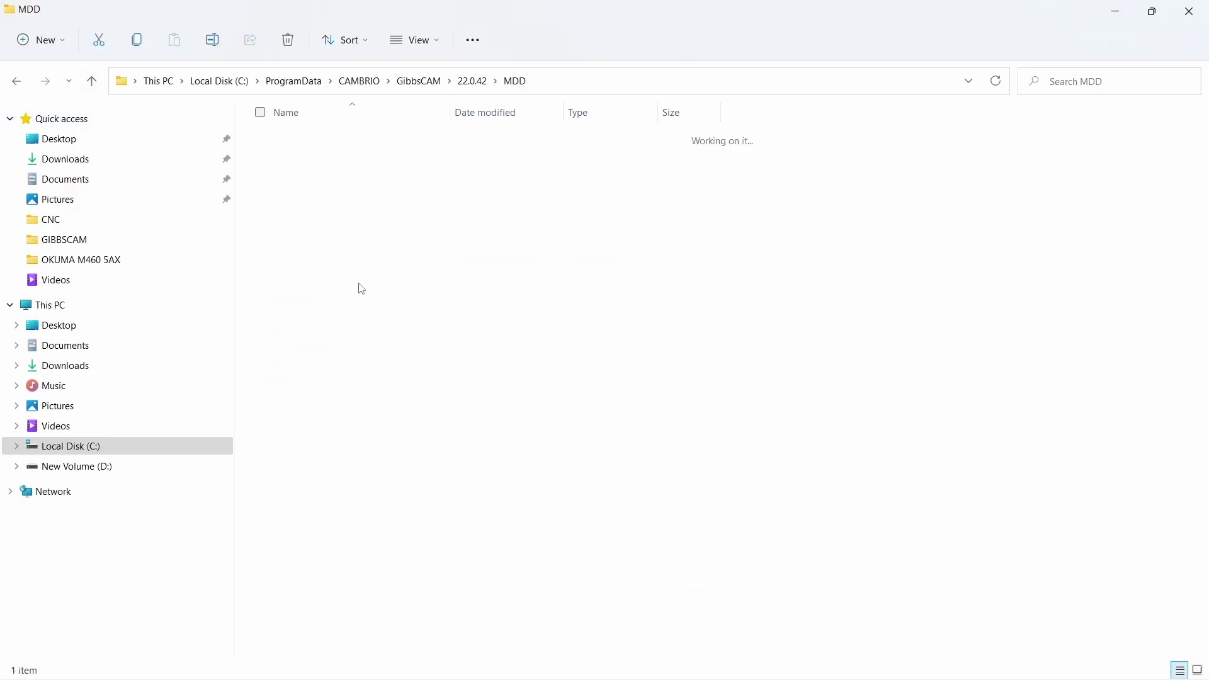
click(92, 82)
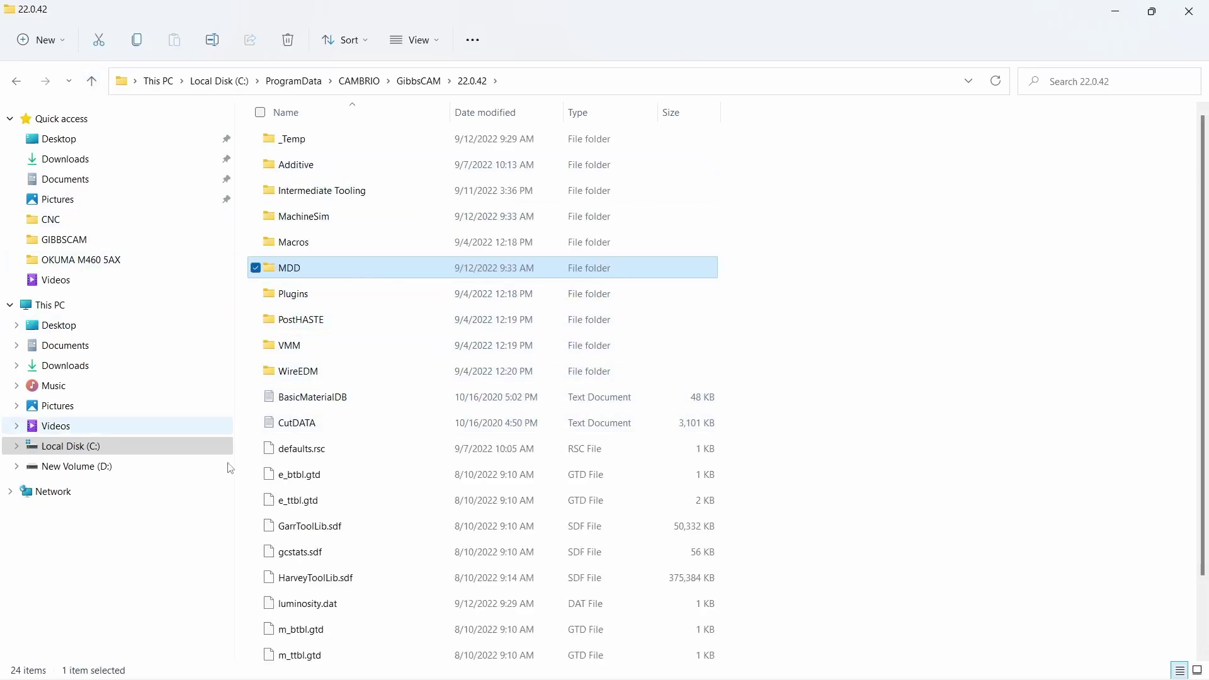
Copy the MDD and Okuma Genos 460V Mil (UP) folders from OKUMA M460 5AX into GibbsCAM's 22.0.42 data folder.
mouse_move(716, 674)
mouse_move(580, 675)
click(510, 583)
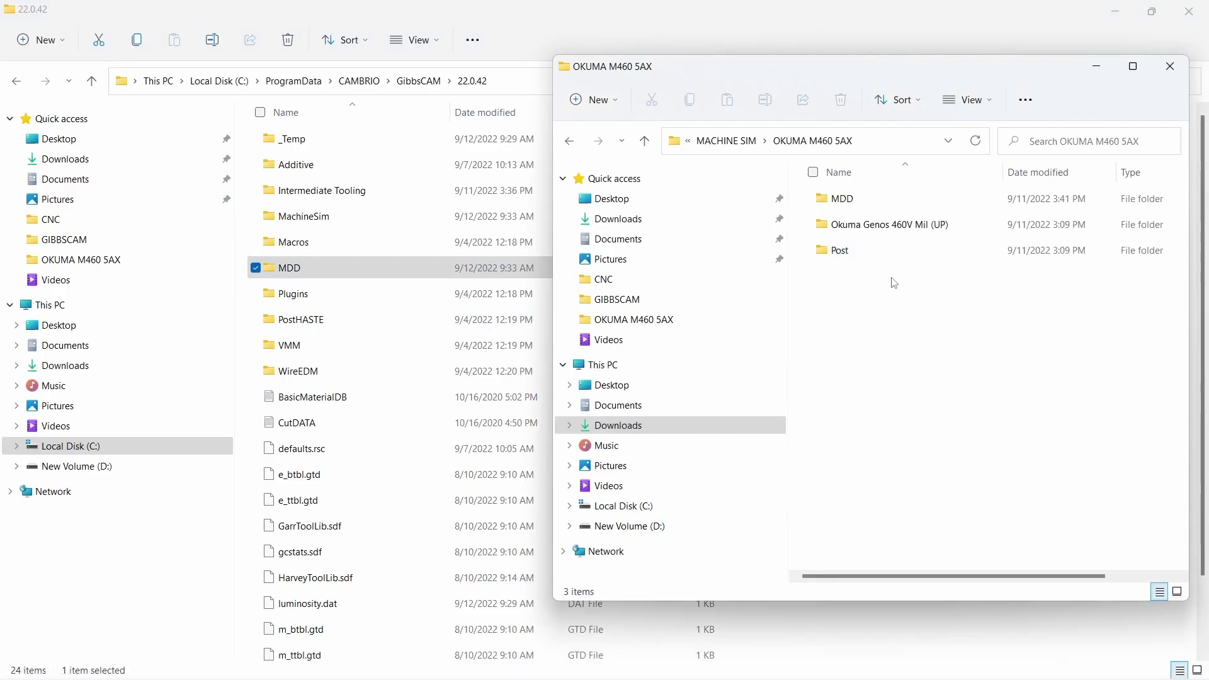
click(897, 226)
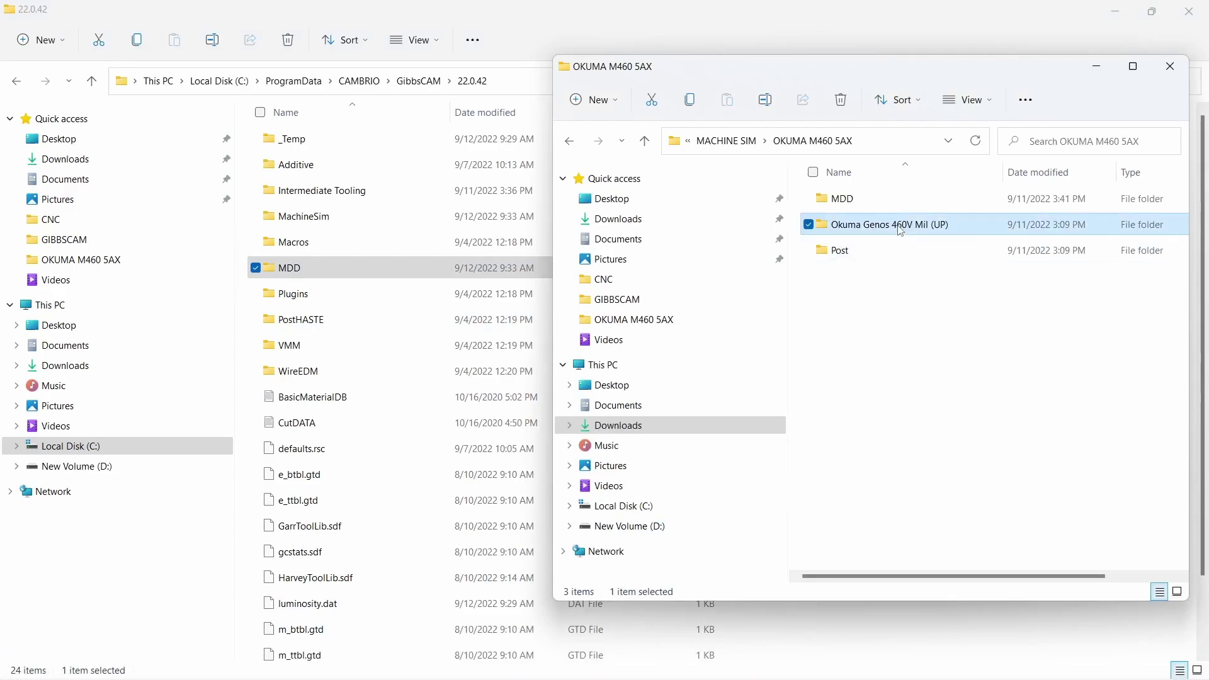
ctrl+click(863, 204)
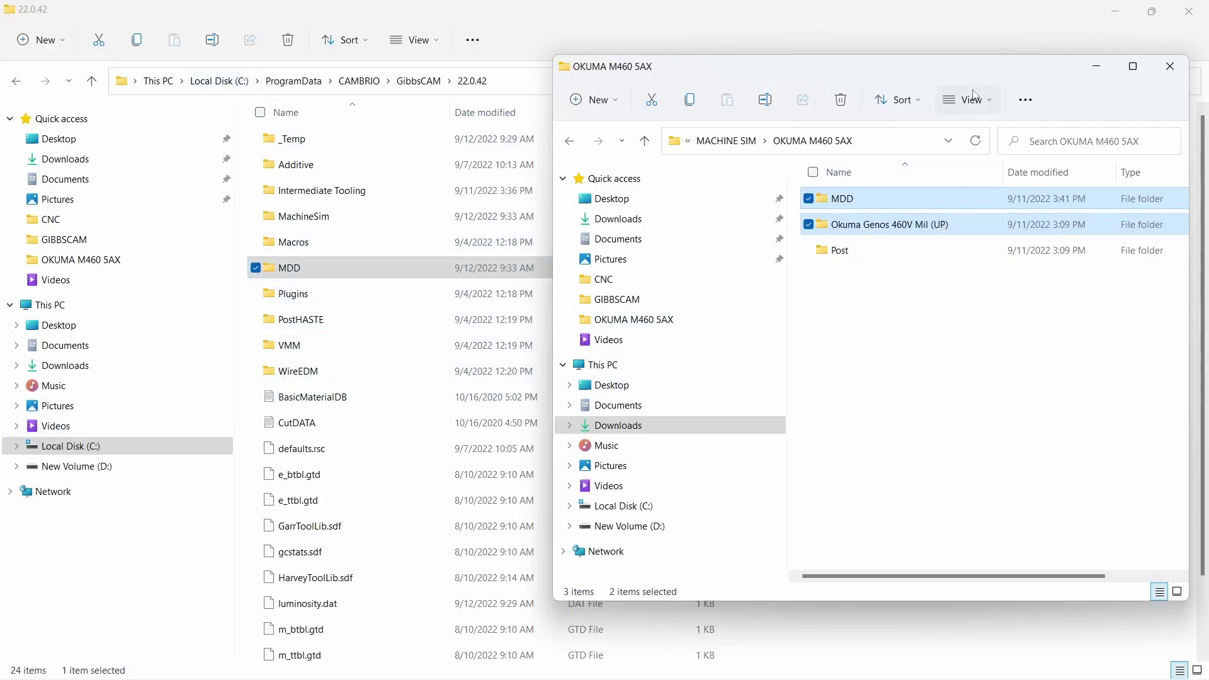
drag(977, 70, 1021, 41)
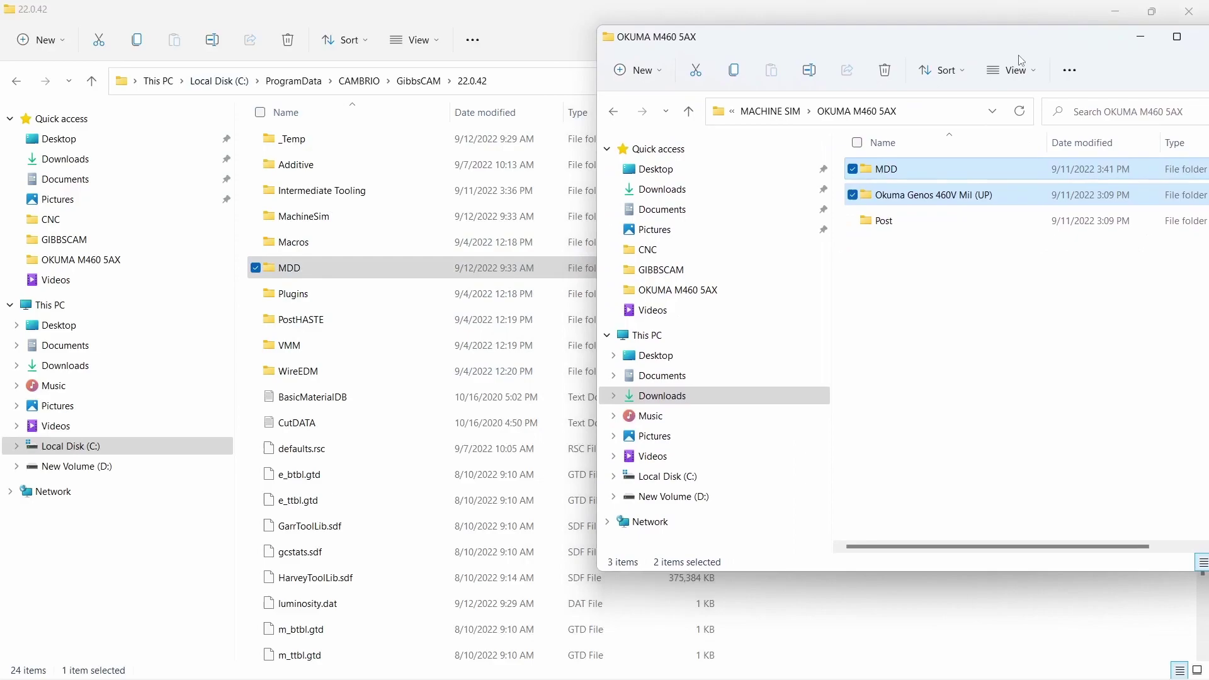
right_click(968, 172)
click(1025, 188)
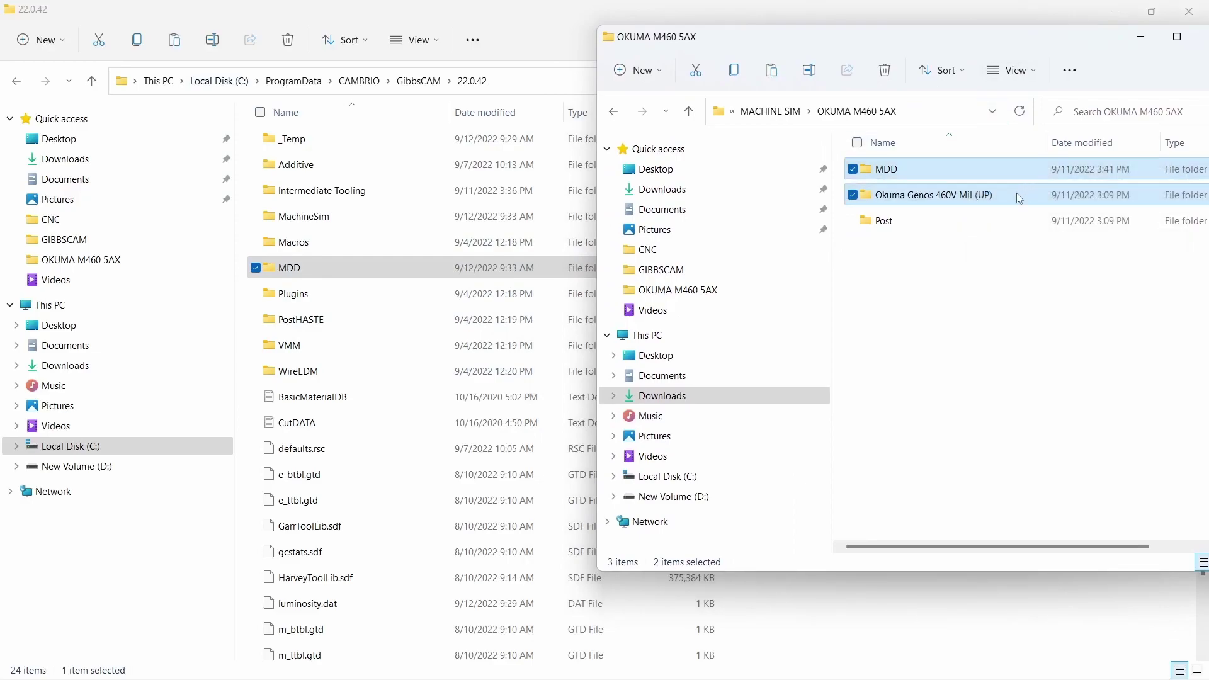
right_click(382, 571)
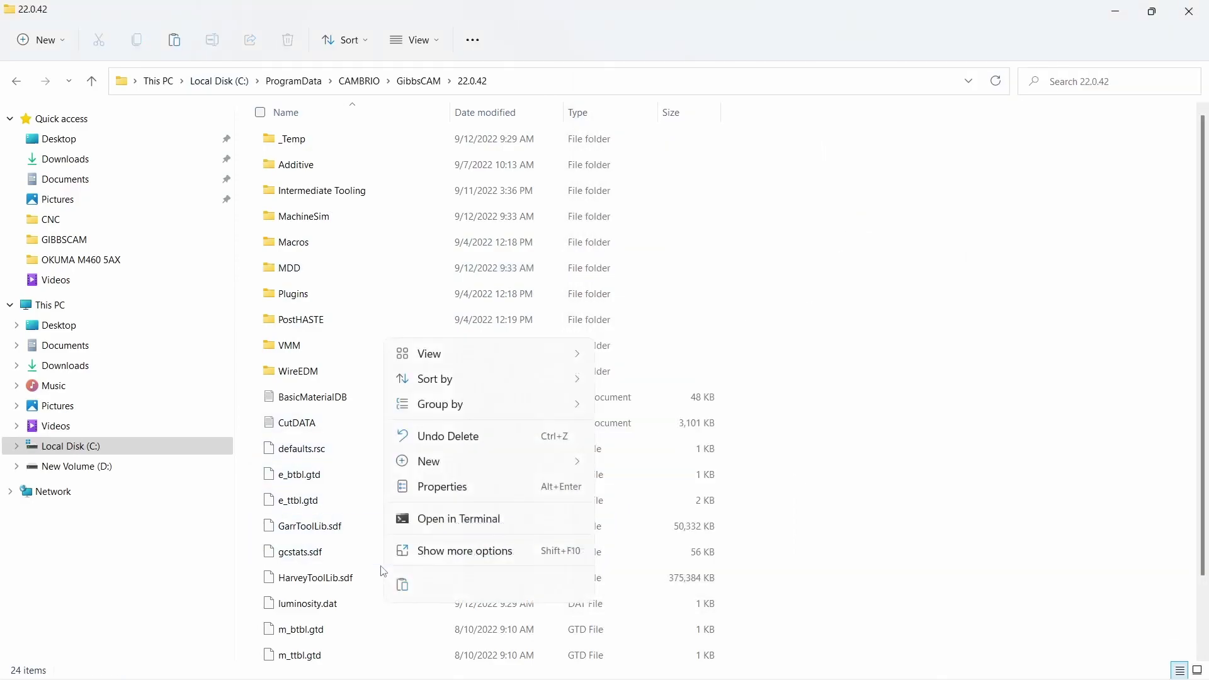
click(402, 584)
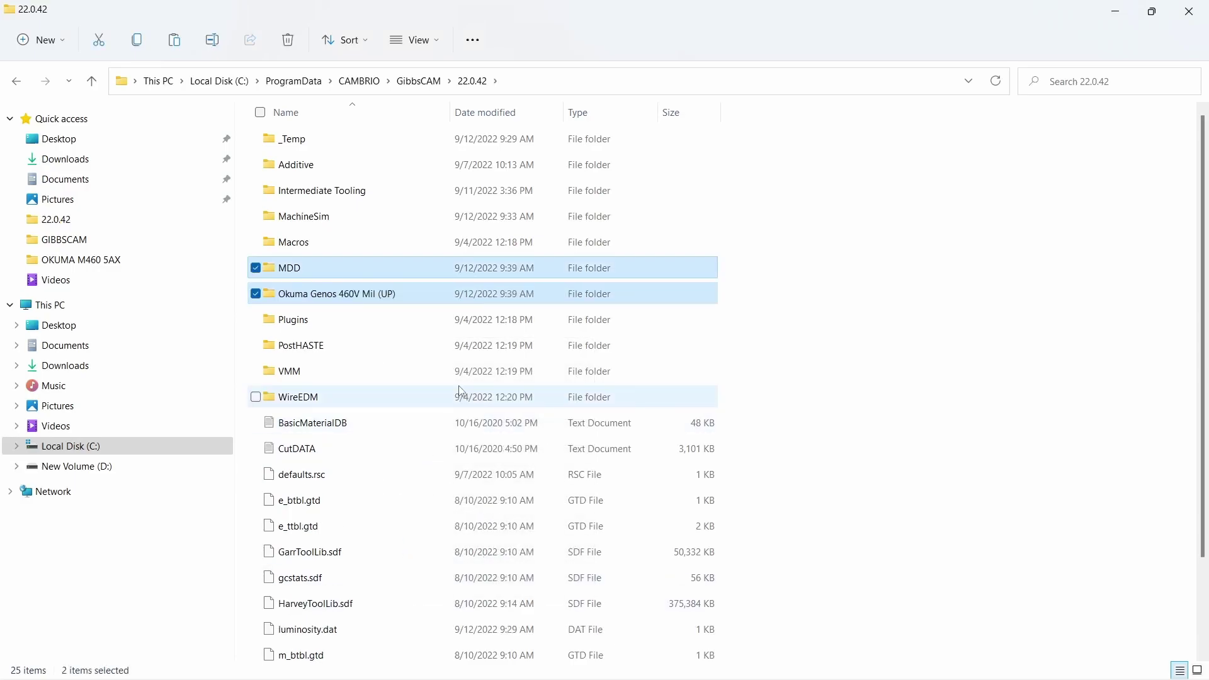
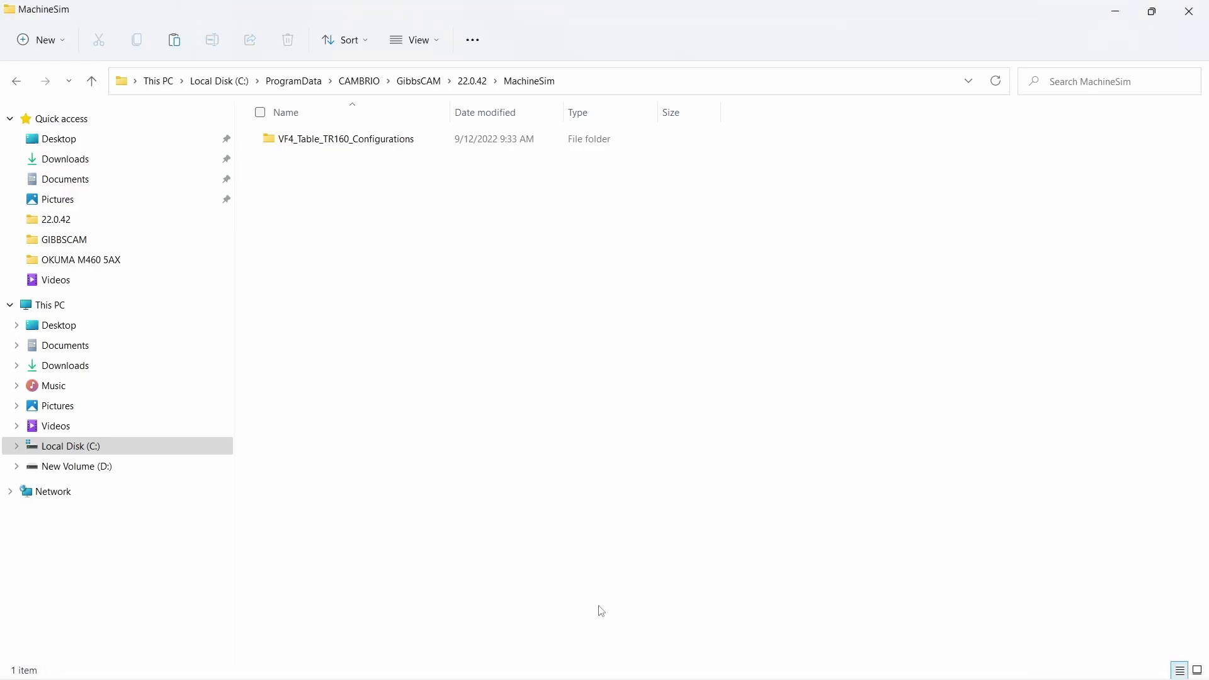
Copy the Okuma Genos 460V Mil (UP) folder from OKUMA M460 5AX into the MachineSim subfolder of 22.0.42.
click(568, 672)
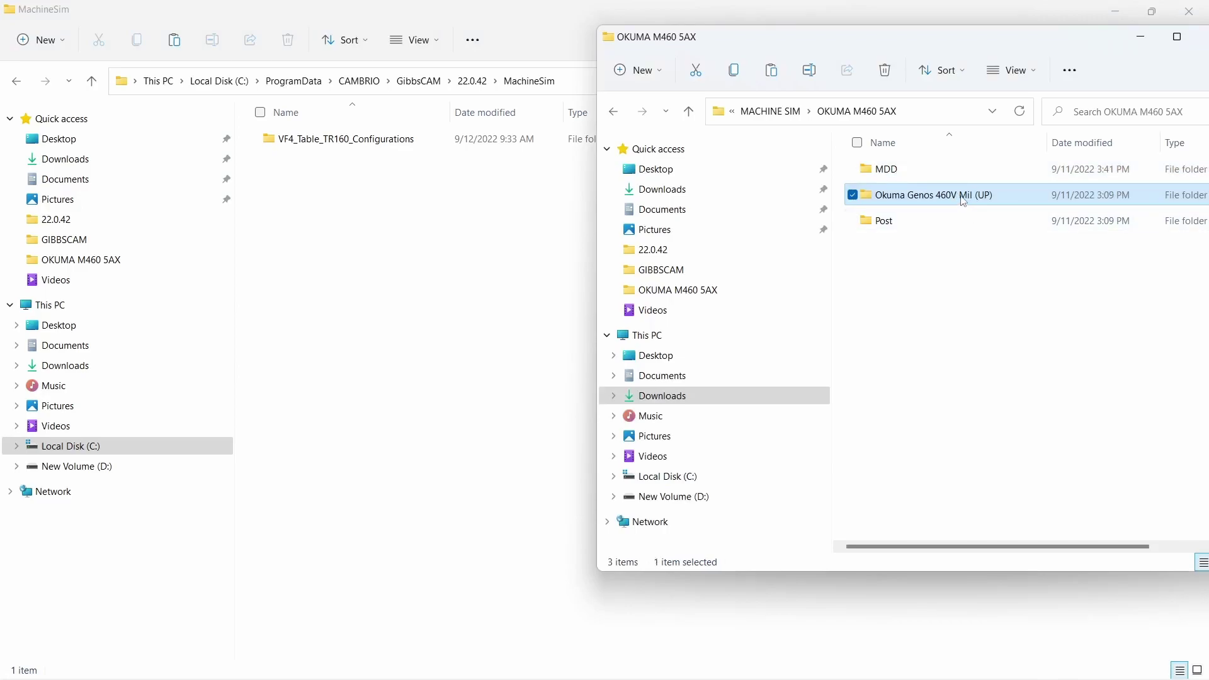
drag(963, 200, 952, 316)
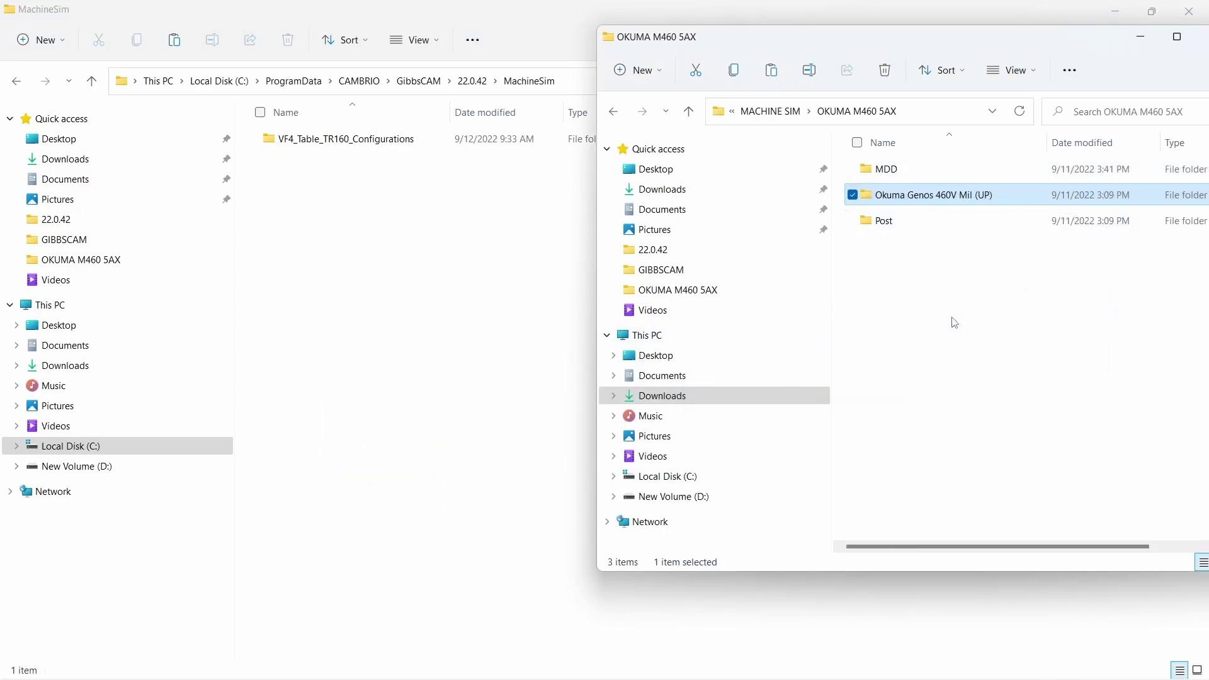
right_click(972, 199)
key(Escape)
click(383, 384)
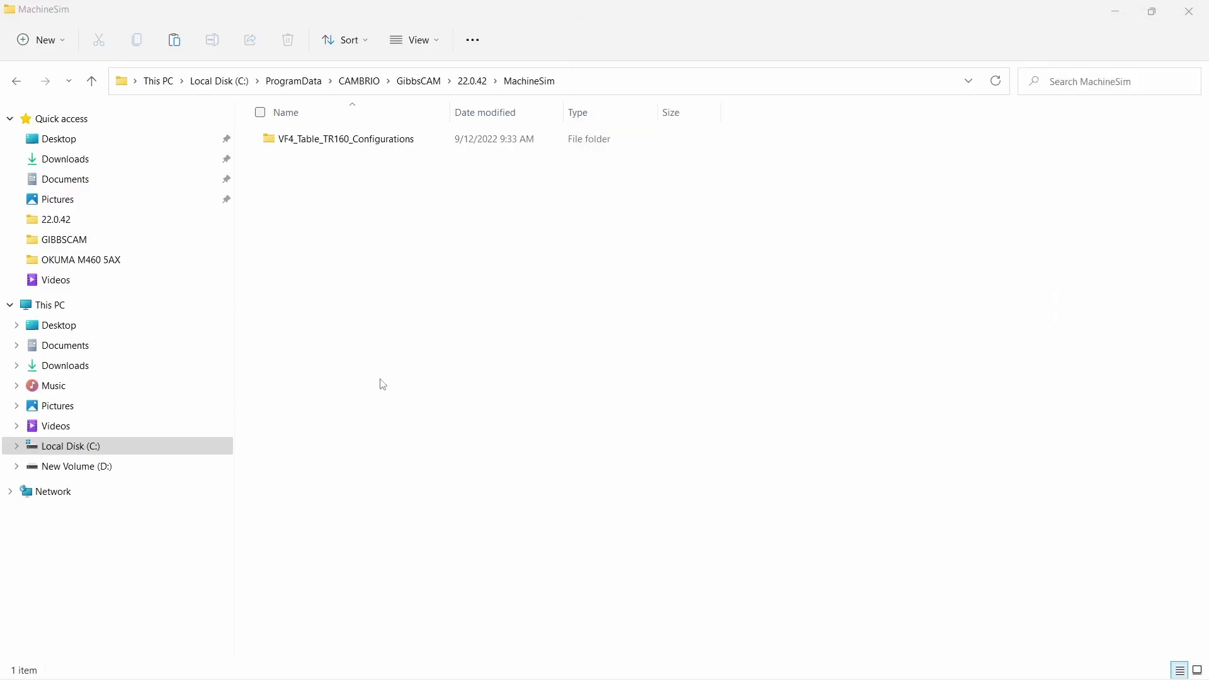
right_click(383, 383)
click(413, 407)
click(590, 327)
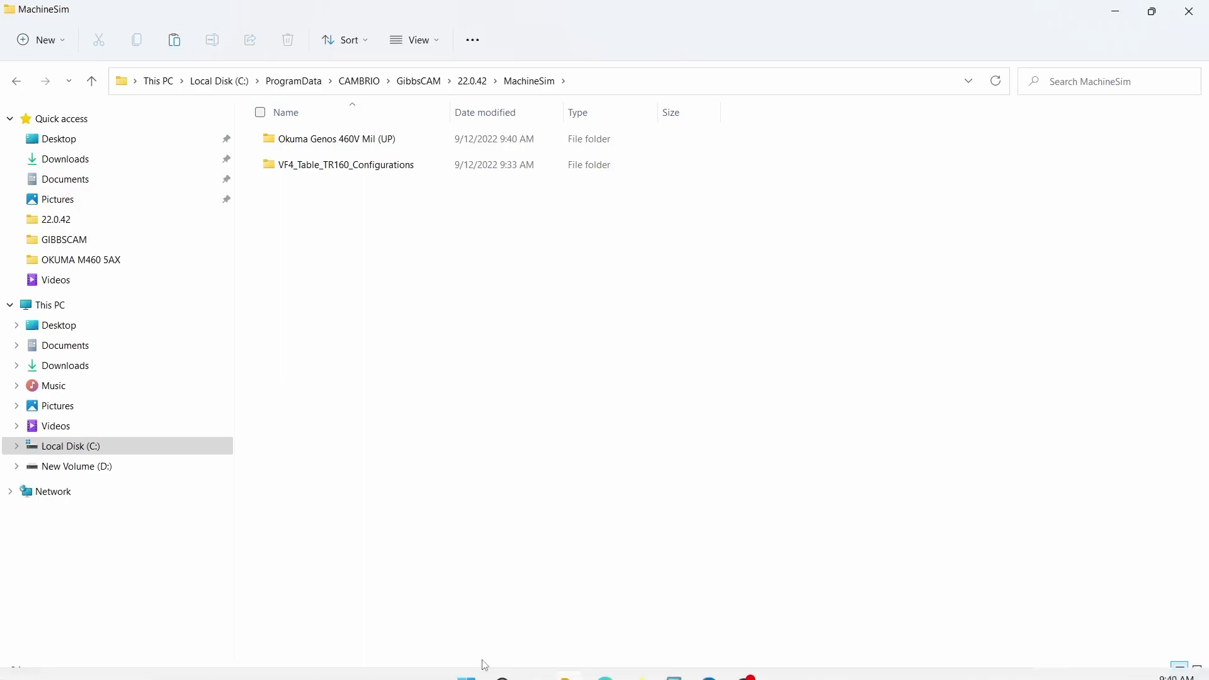
Check the MDD and MachineSim subfolders of 22.0.42 for the Okuma files against the OKUMA M460 5AX source folder.
mouse_move(573, 668)
click(528, 620)
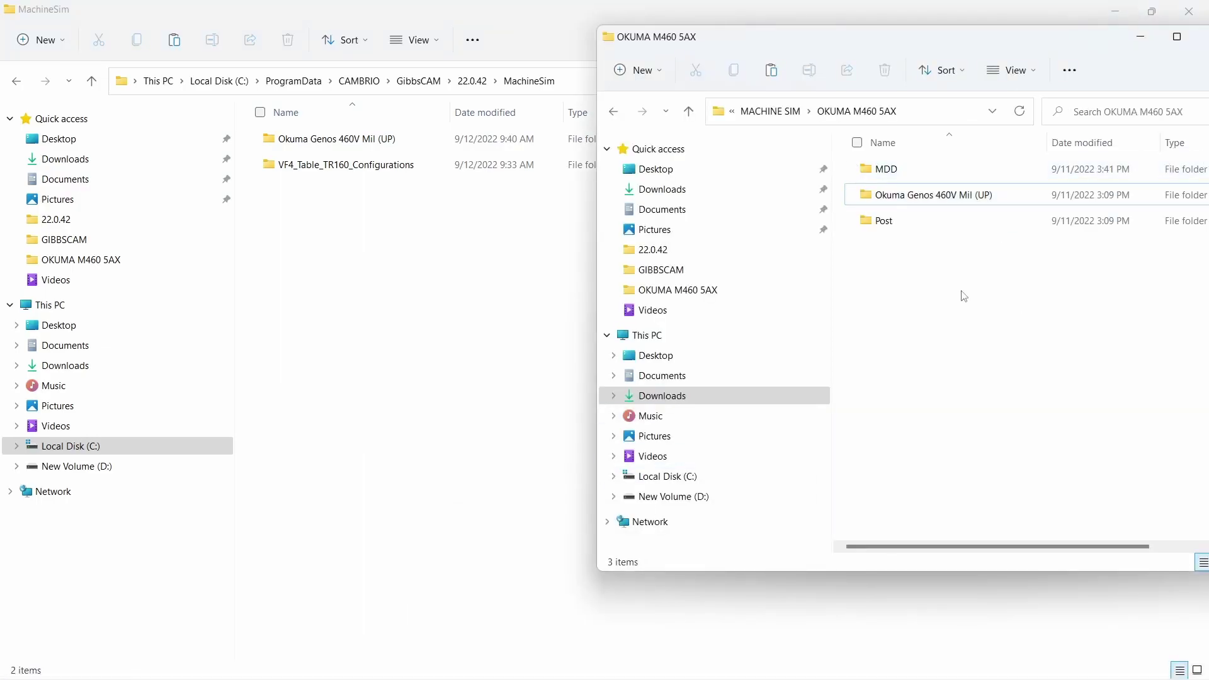
click(471, 383)
click(91, 81)
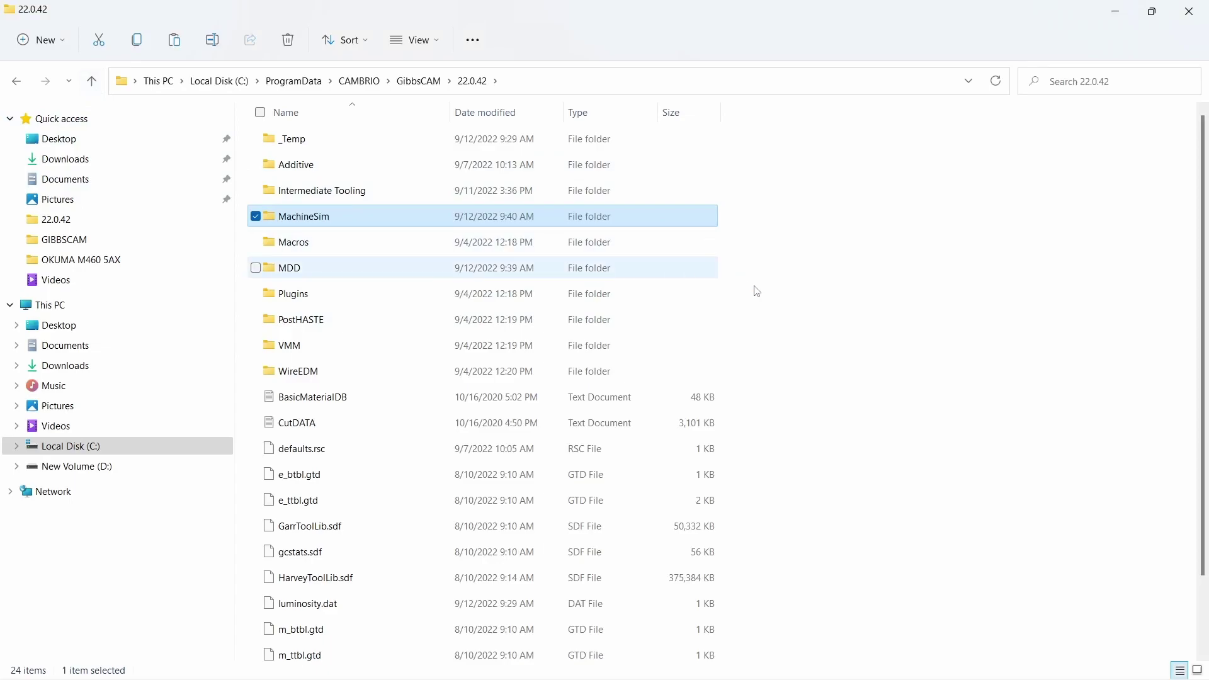
double_click(300, 268)
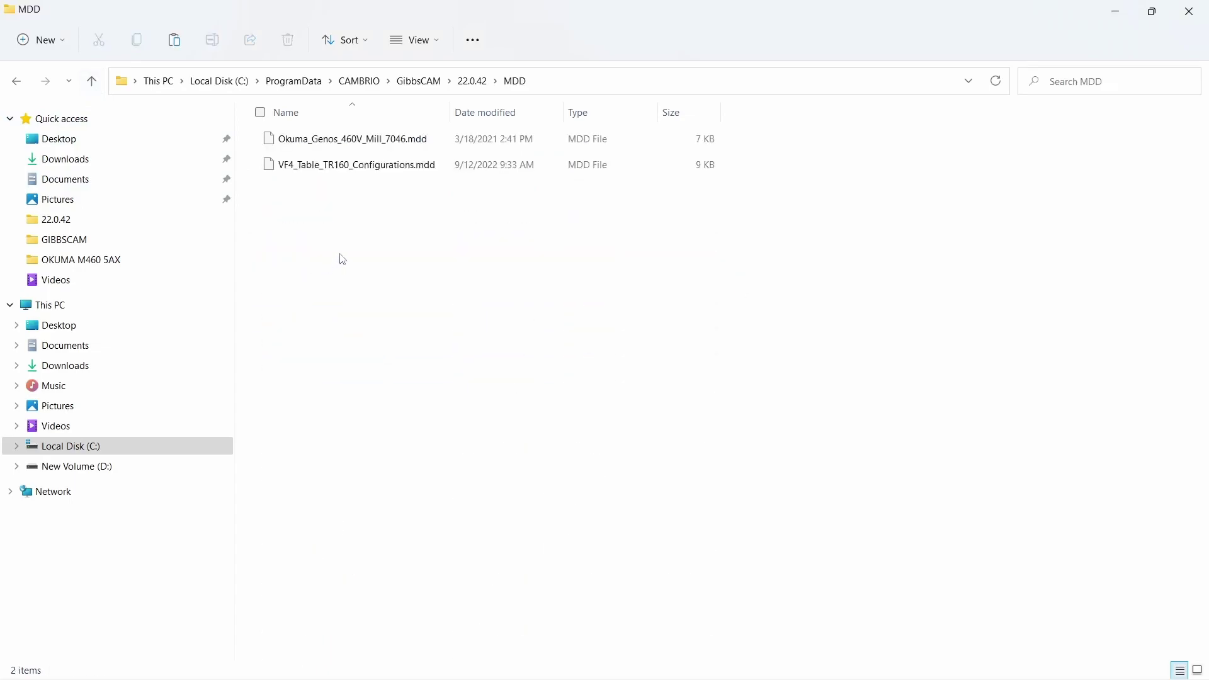
click(91, 81)
double_click(332, 216)
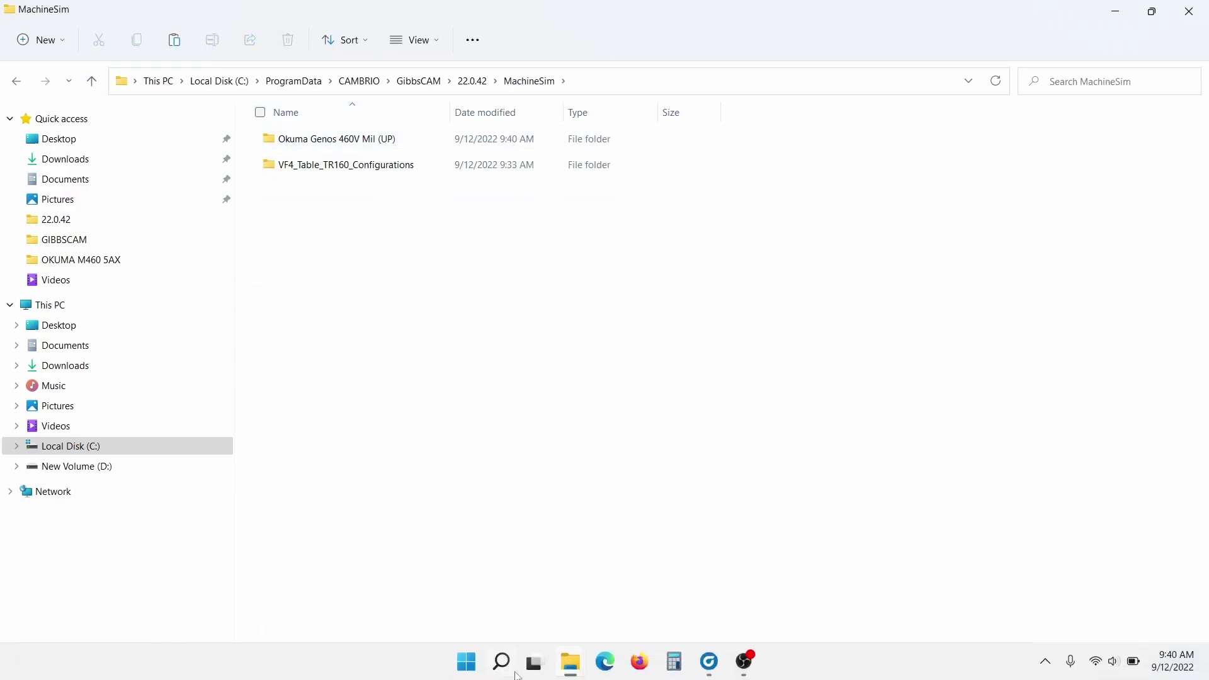
mouse_move(570, 671)
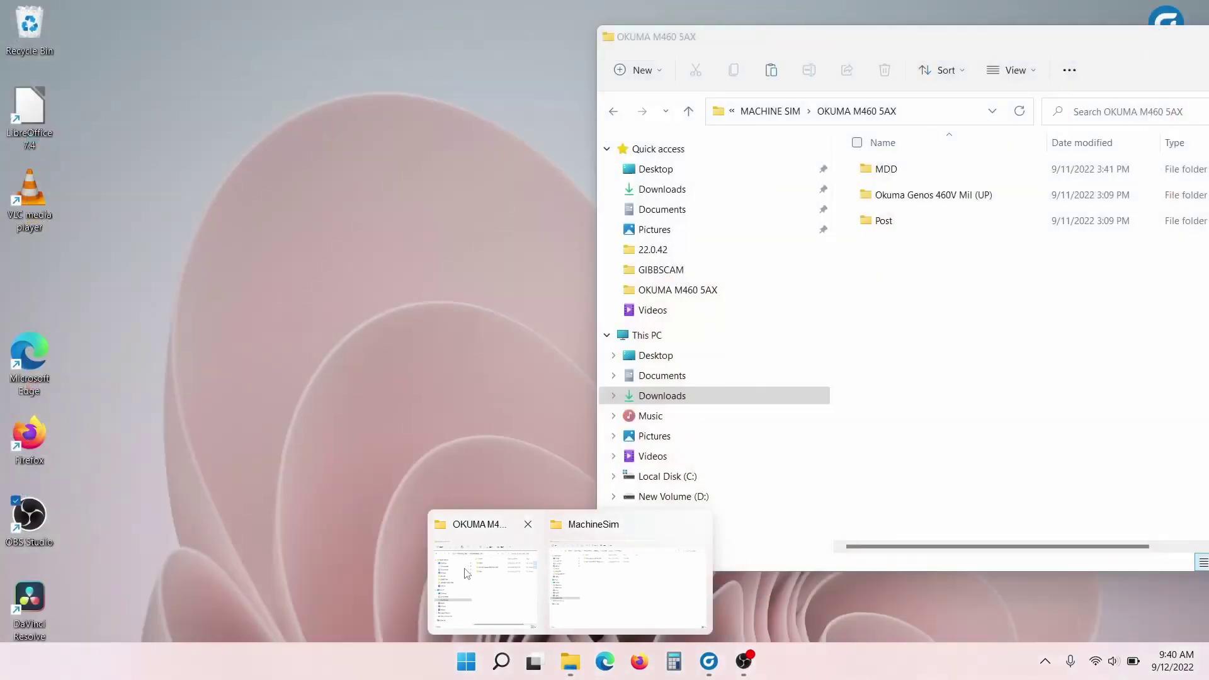
click(466, 572)
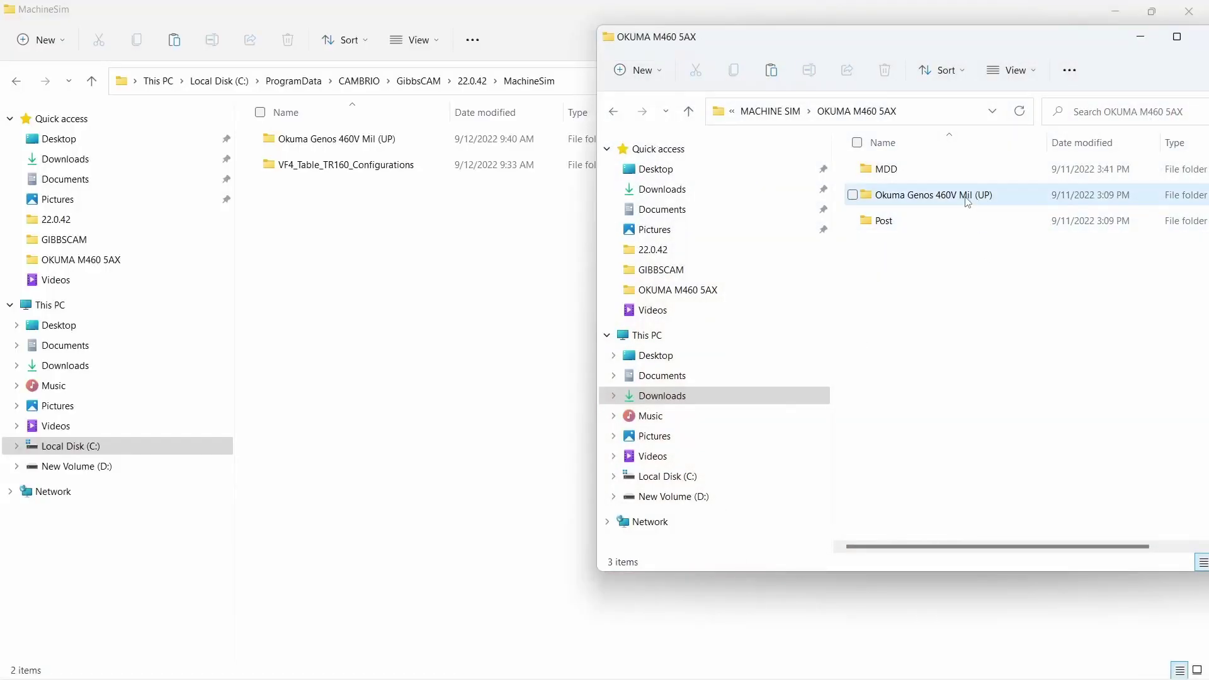
click(435, 332)
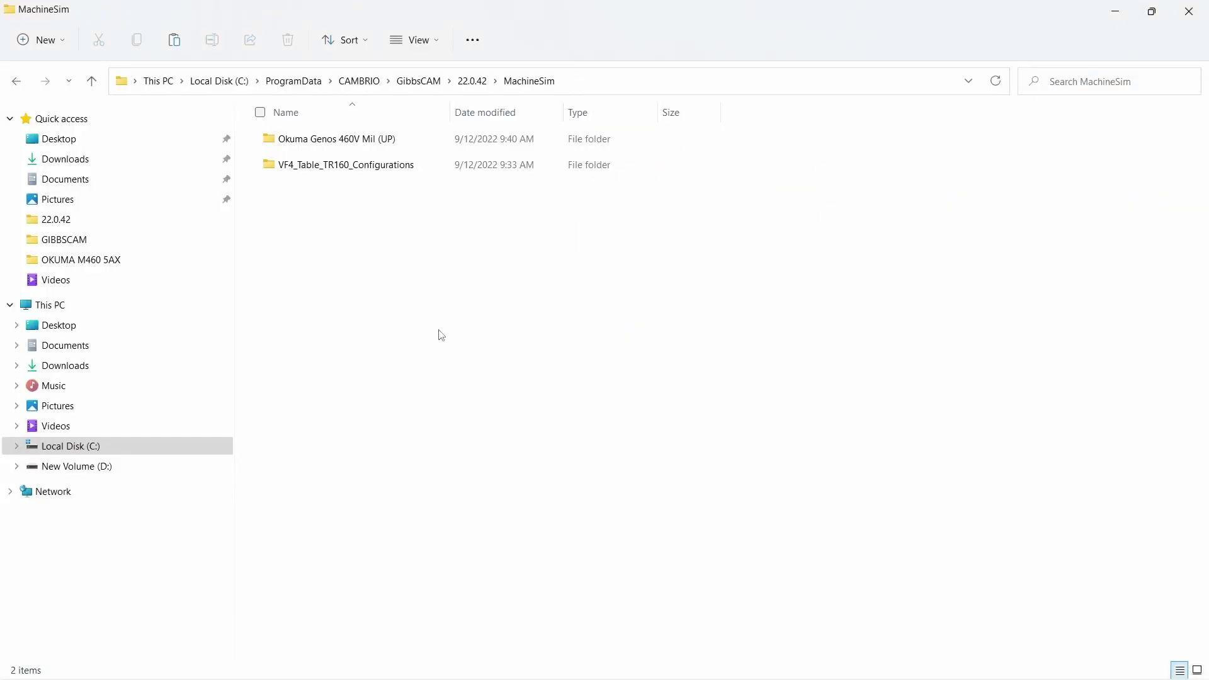
Switch to GibbsCAM, close it without saving the changes to Thread Mill.vnc, and restart GibbsCAM 2022 v22.0.42.0.
click(720, 675)
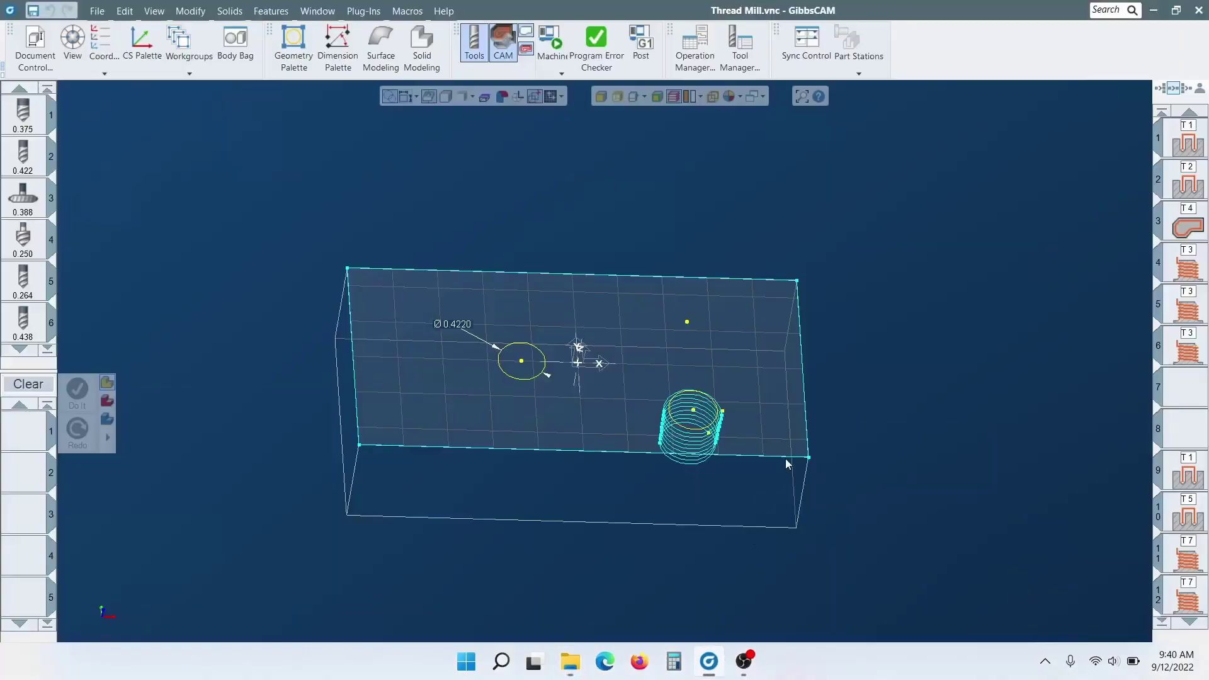
click(1198, 10)
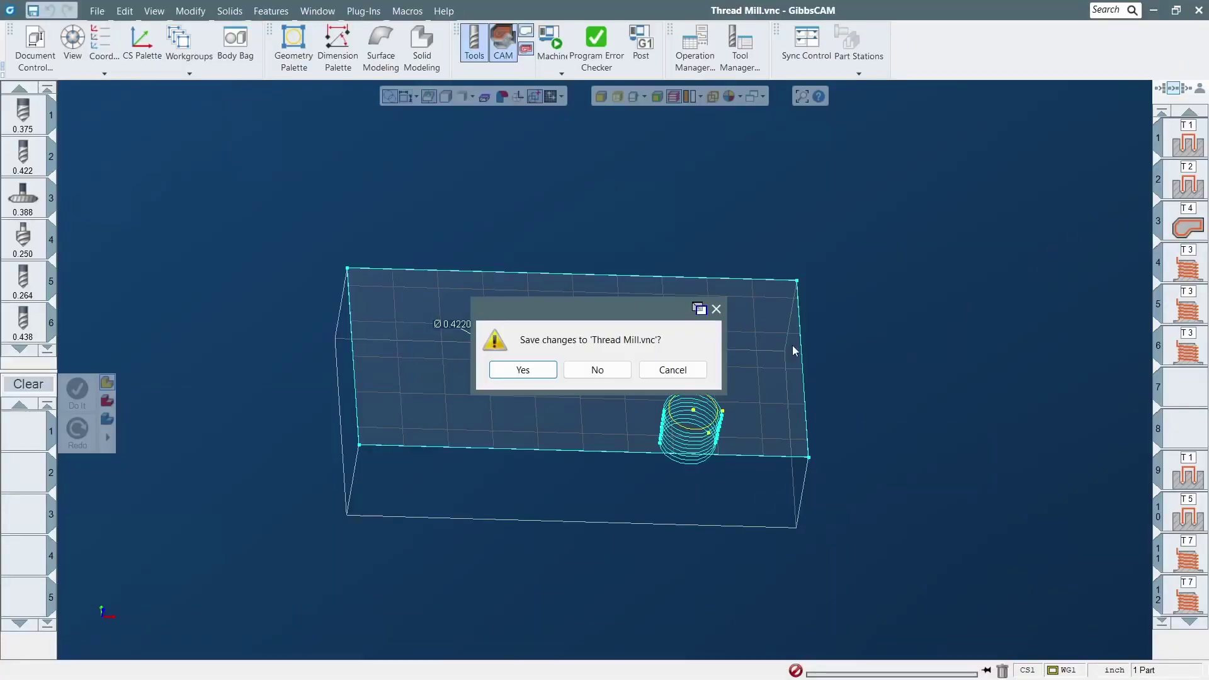
click(597, 370)
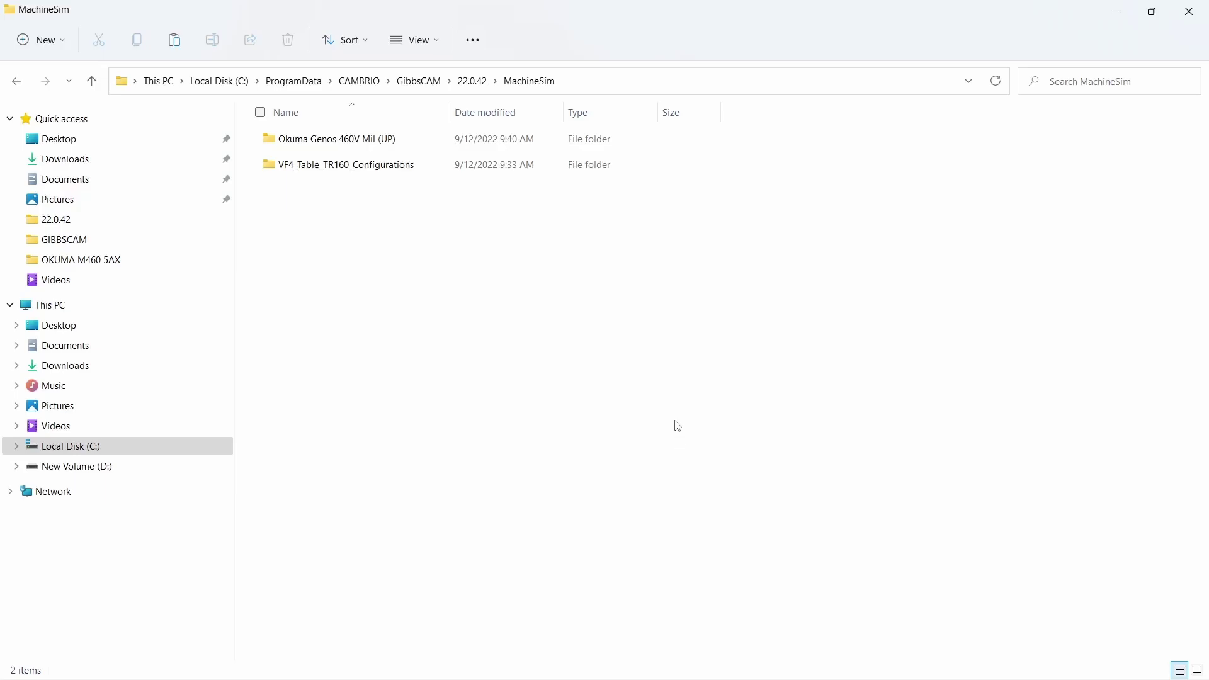
click(518, 661)
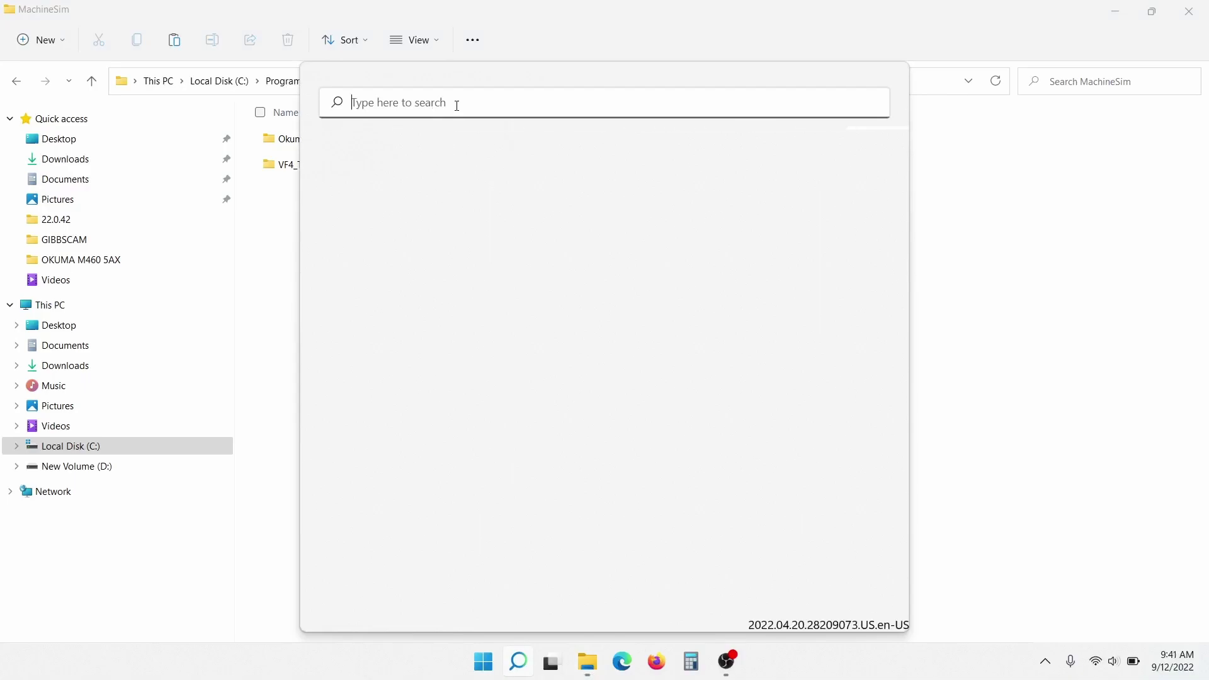
text(g)
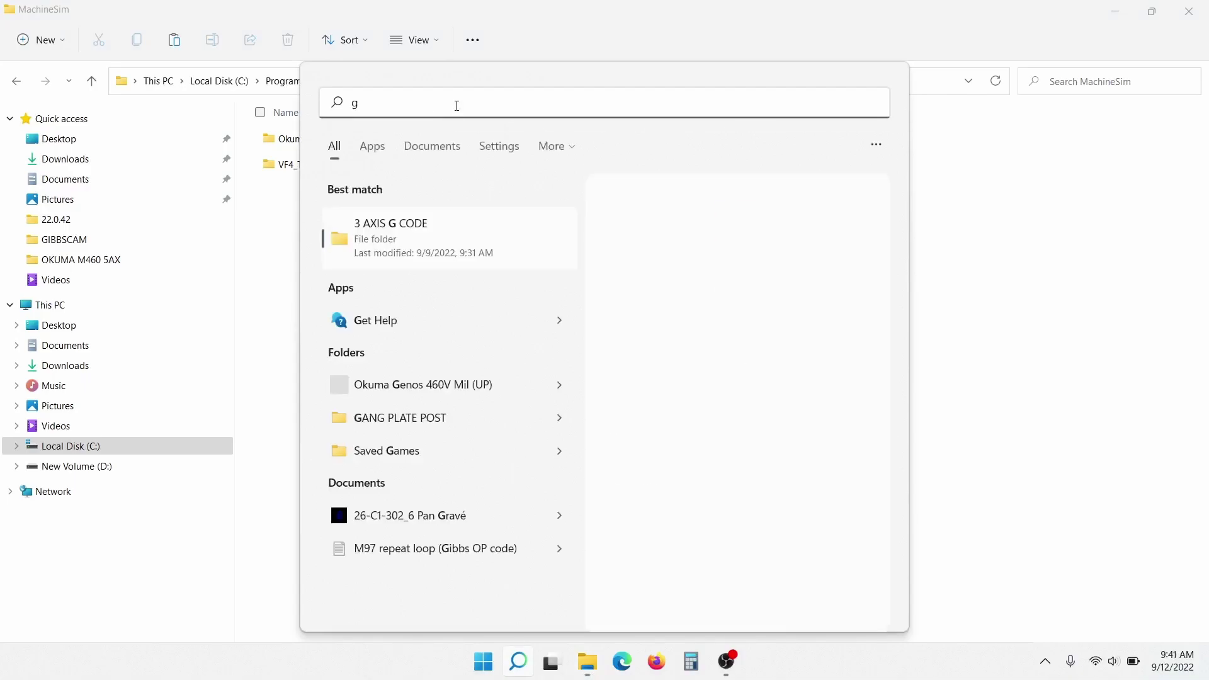
text(i)
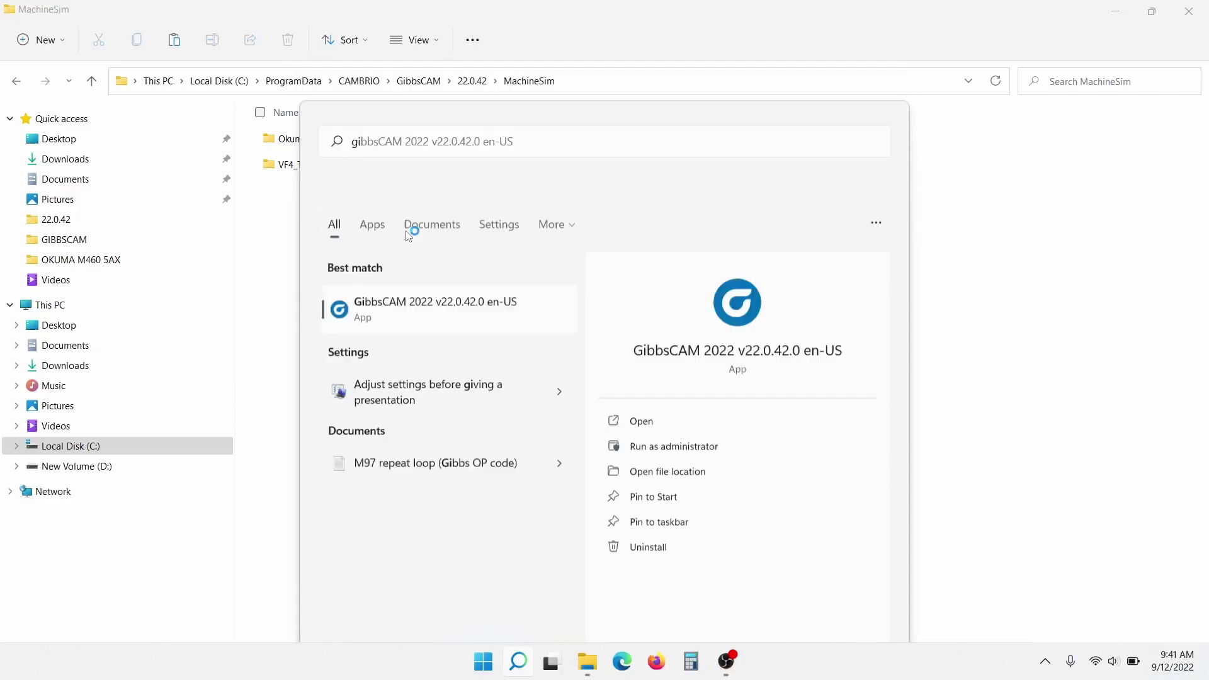
click(410, 235)
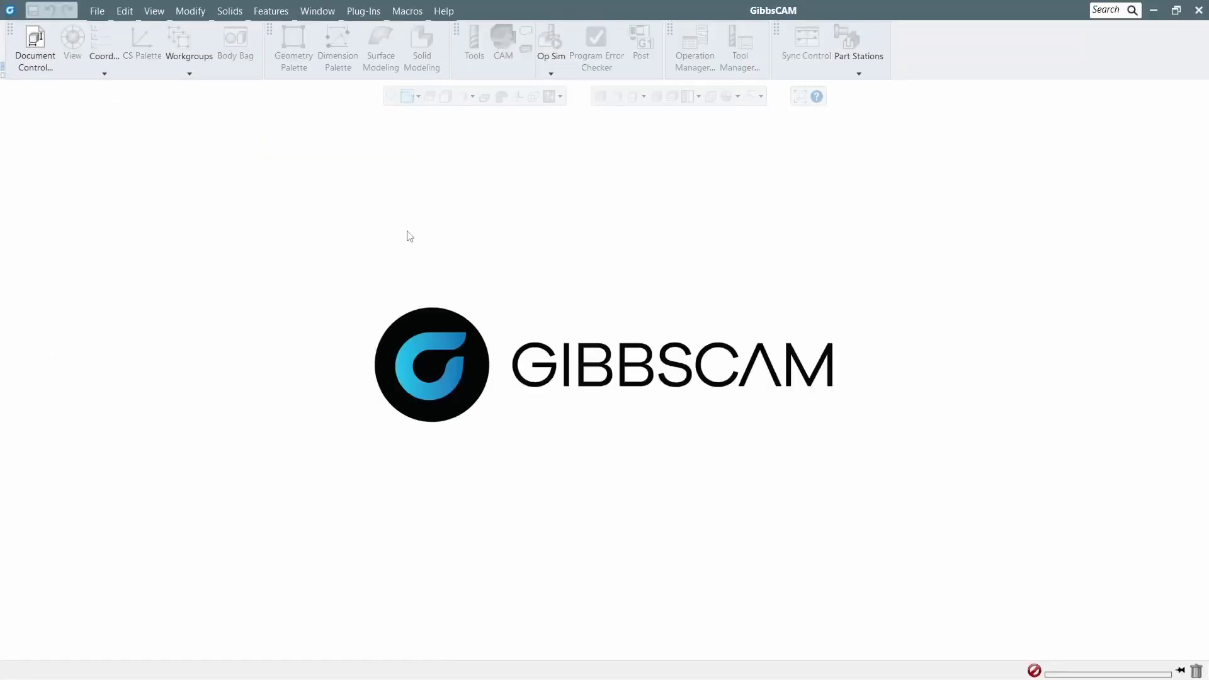
Open Thread Mill.vnc, set its machine to Okuma Genos 460V Mil (UP), and close the document settings.
click(97, 11)
click(389, 114)
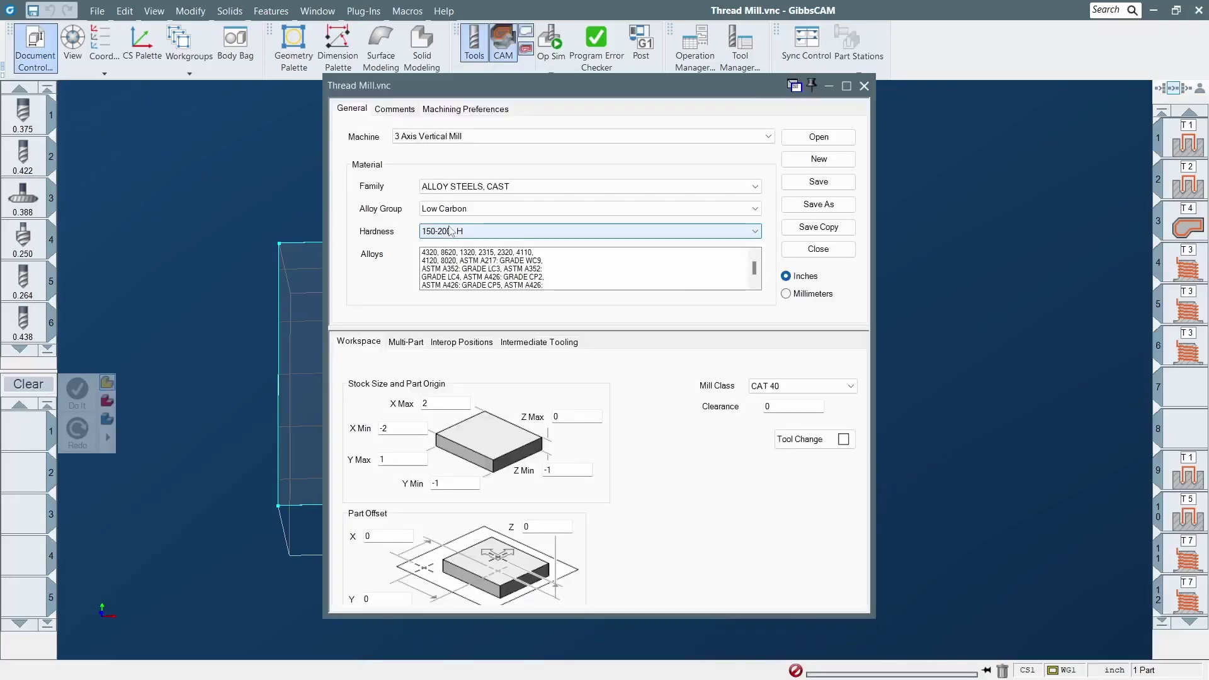
click(565, 136)
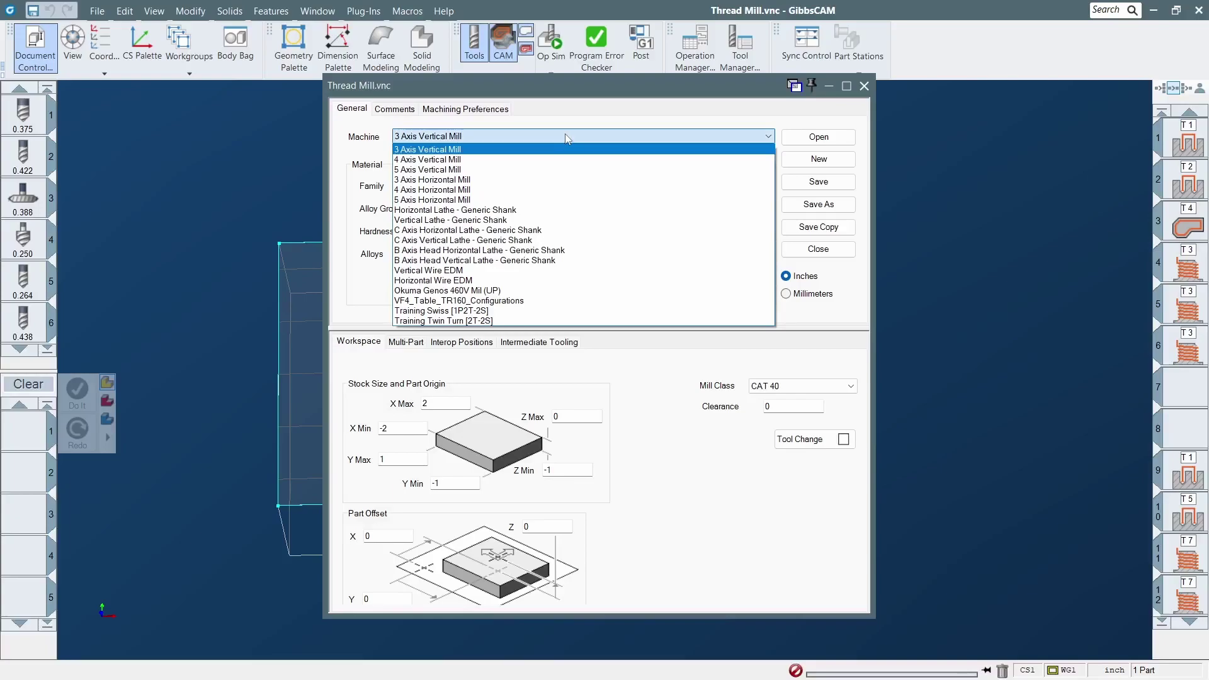
click(542, 291)
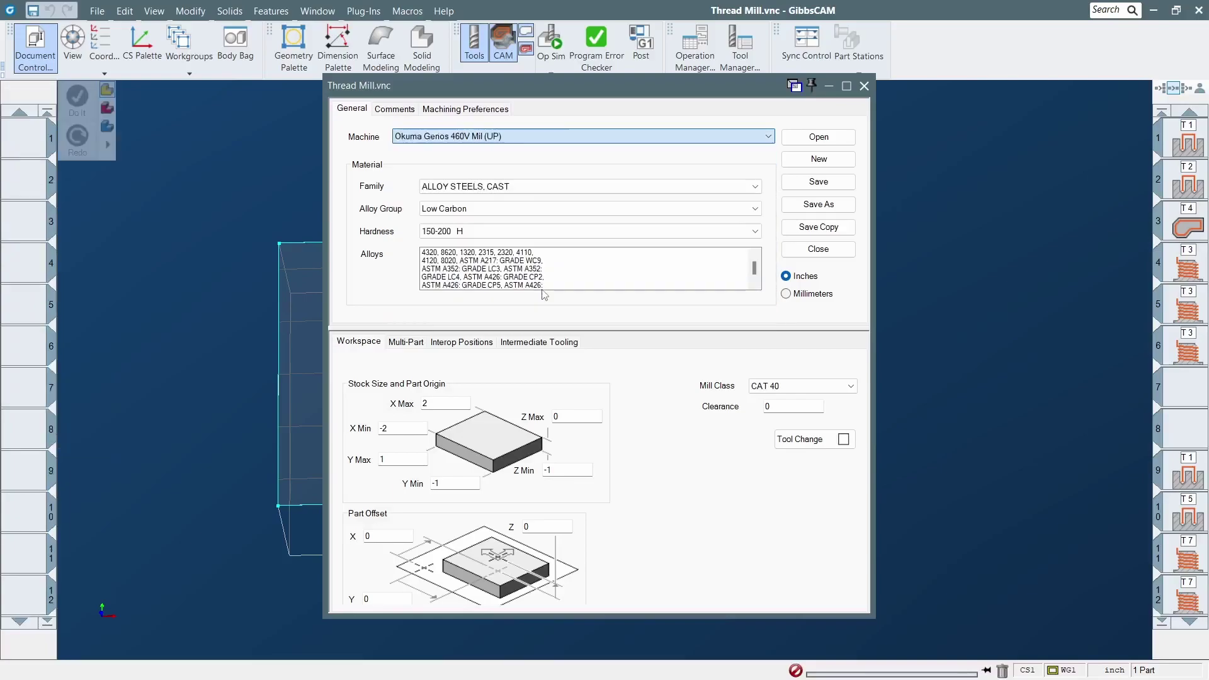
click(863, 86)
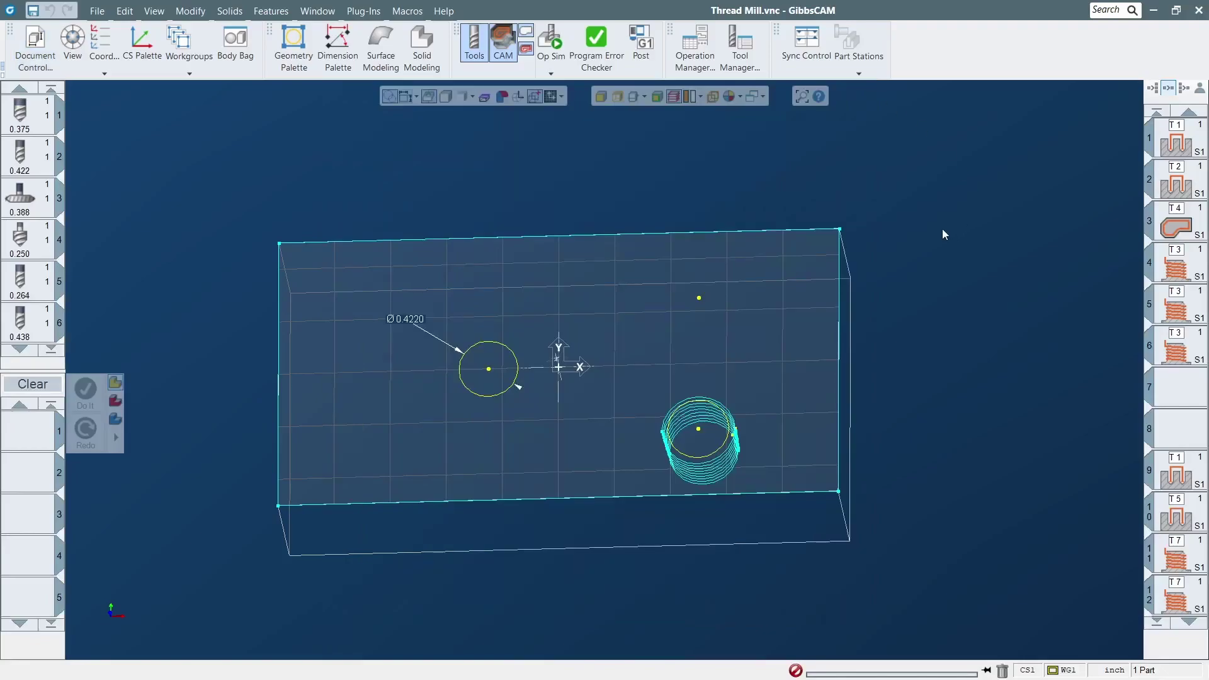
Start Machine Sim for the Thread Mill part, load the Okuma Genos 460V Mil (UP) model, and close the model list.
click(565, 63)
click(592, 121)
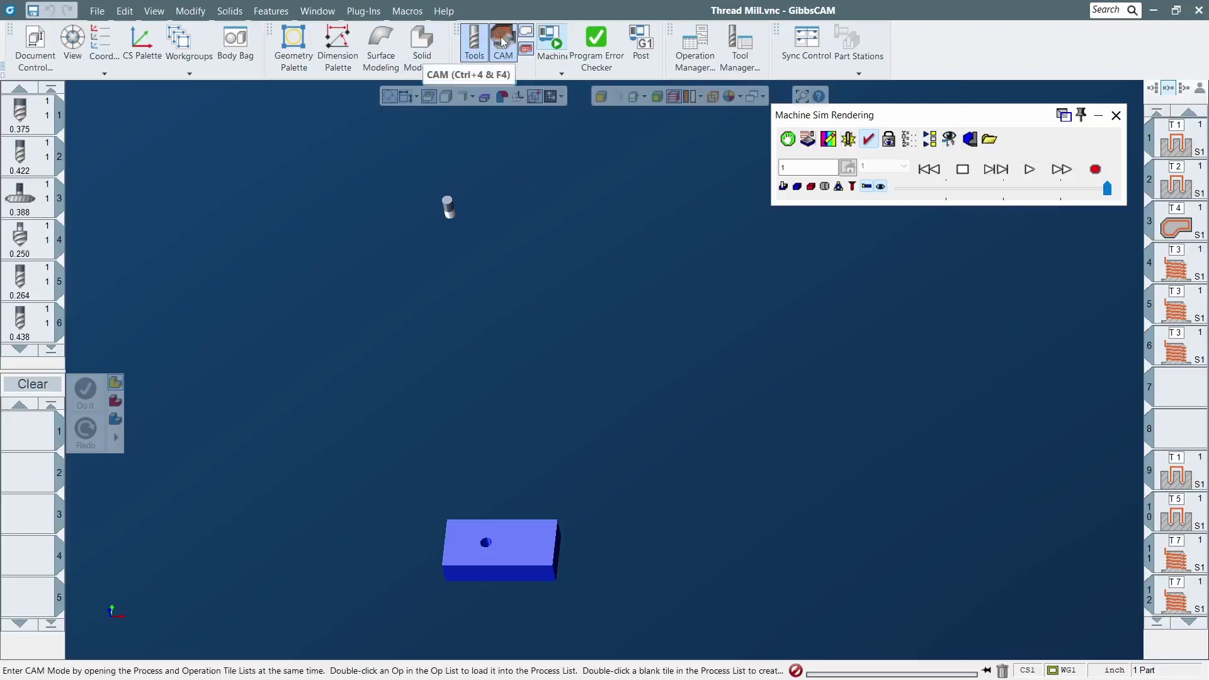
click(561, 72)
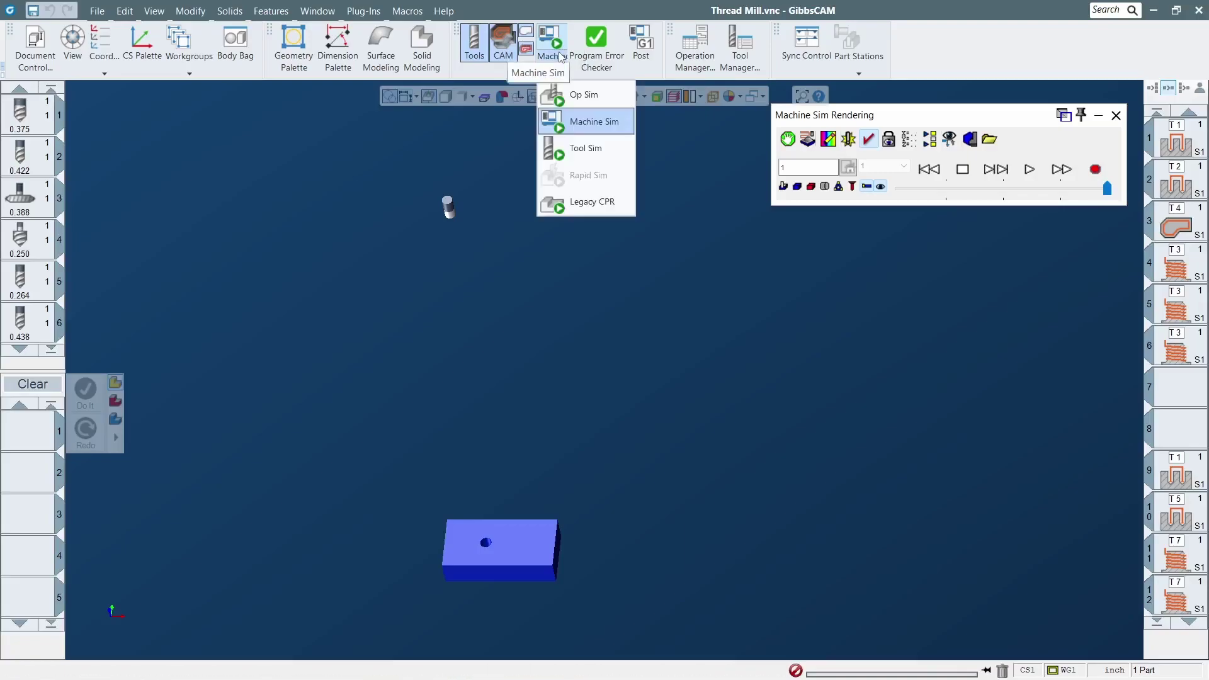
click(991, 140)
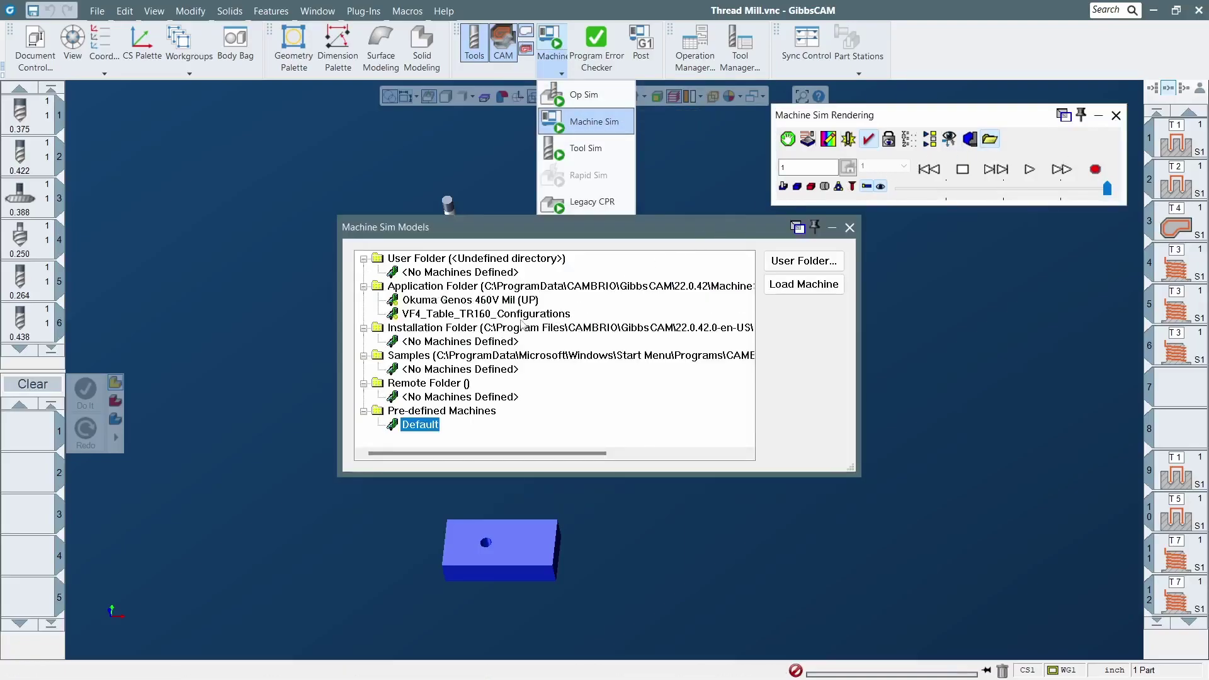
click(507, 301)
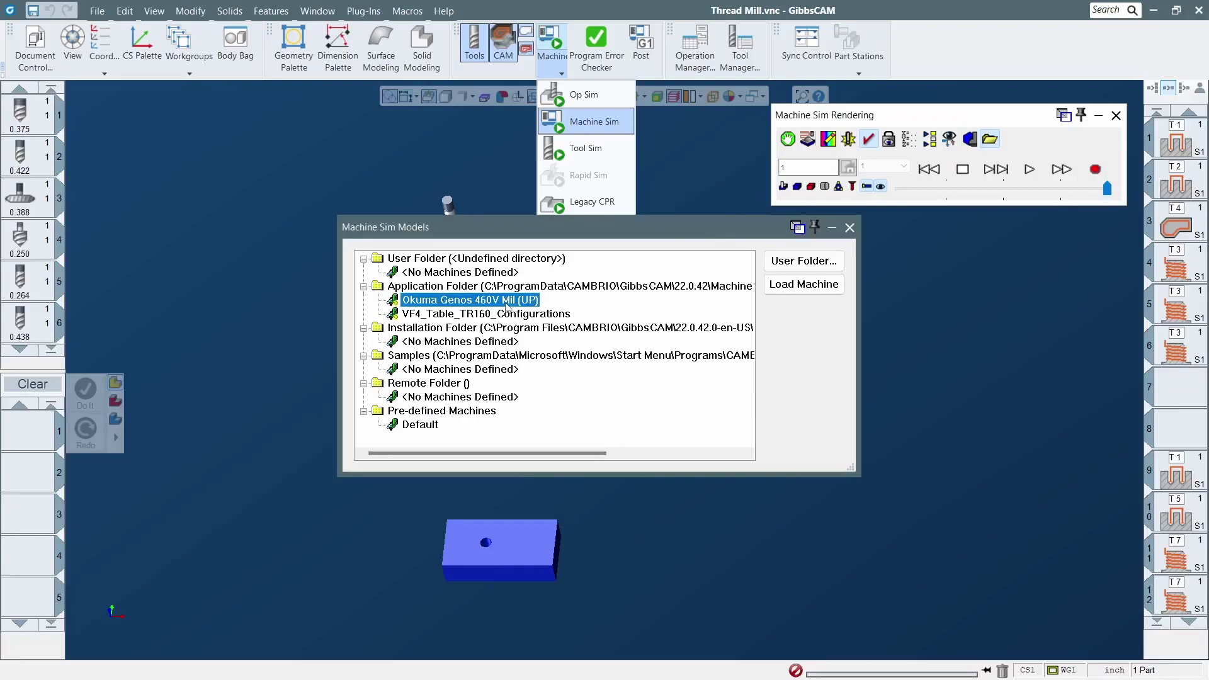
click(804, 285)
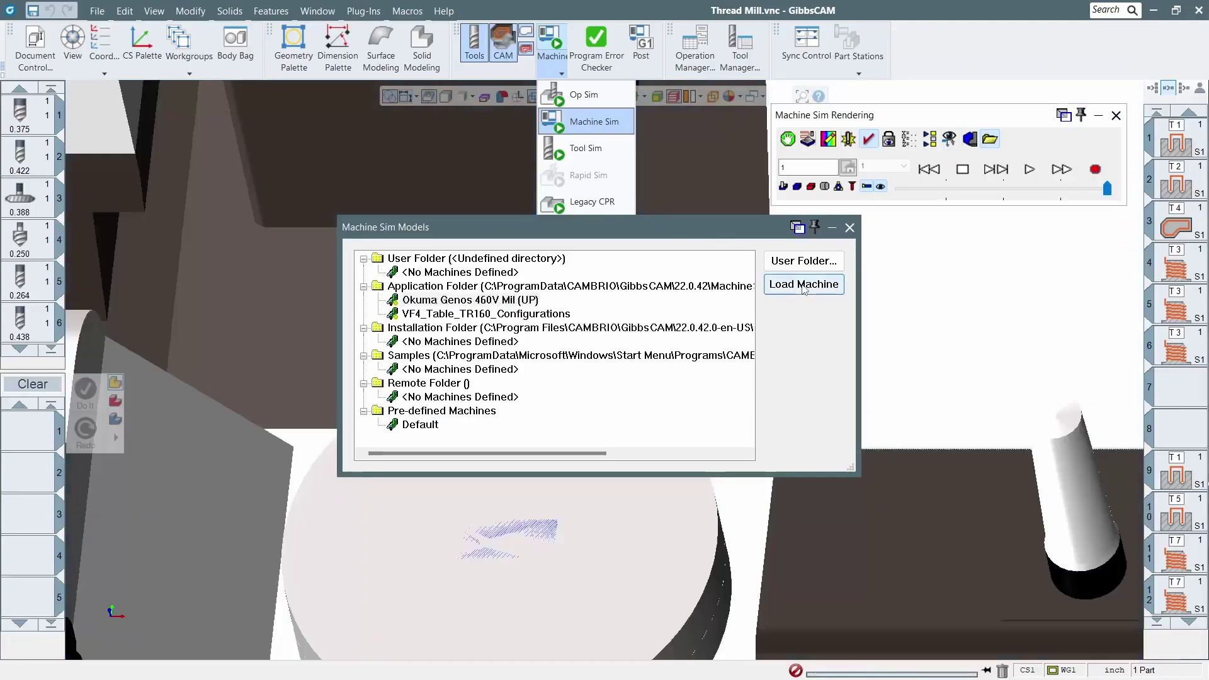
click(849, 228)
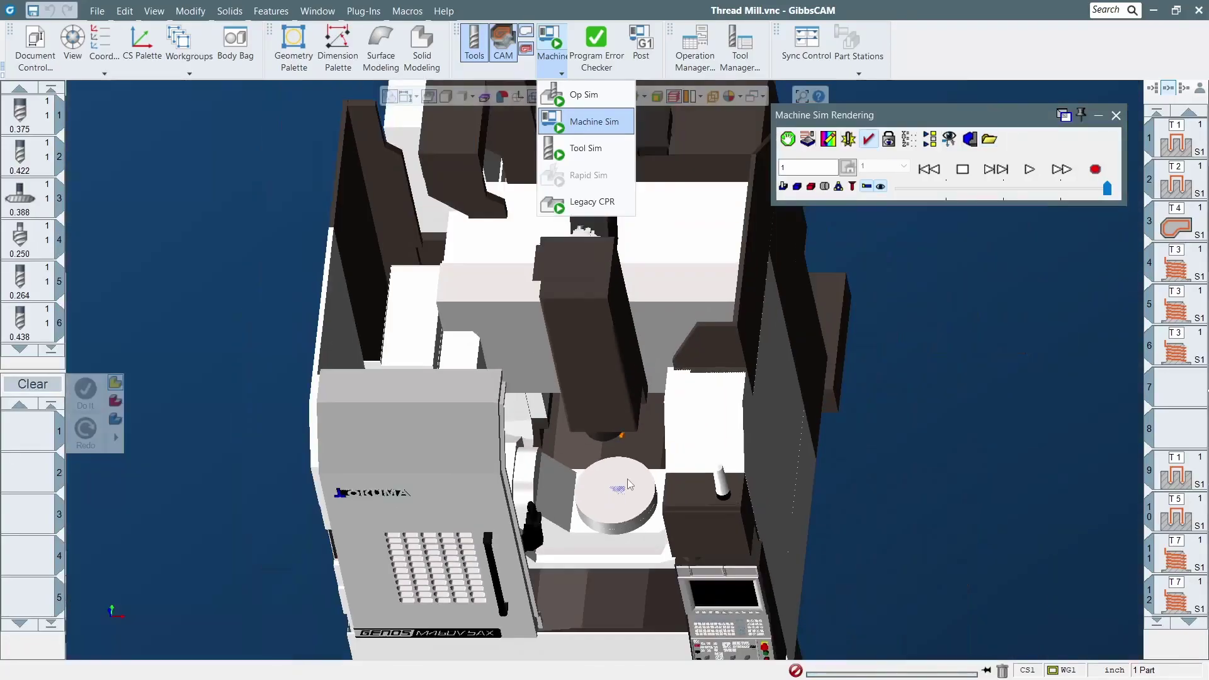
Set the clearance to 4 and adjust the Z part offset in the document settings to seat the stock on the machine table.
middle_drag(757, 309, 650, 320)
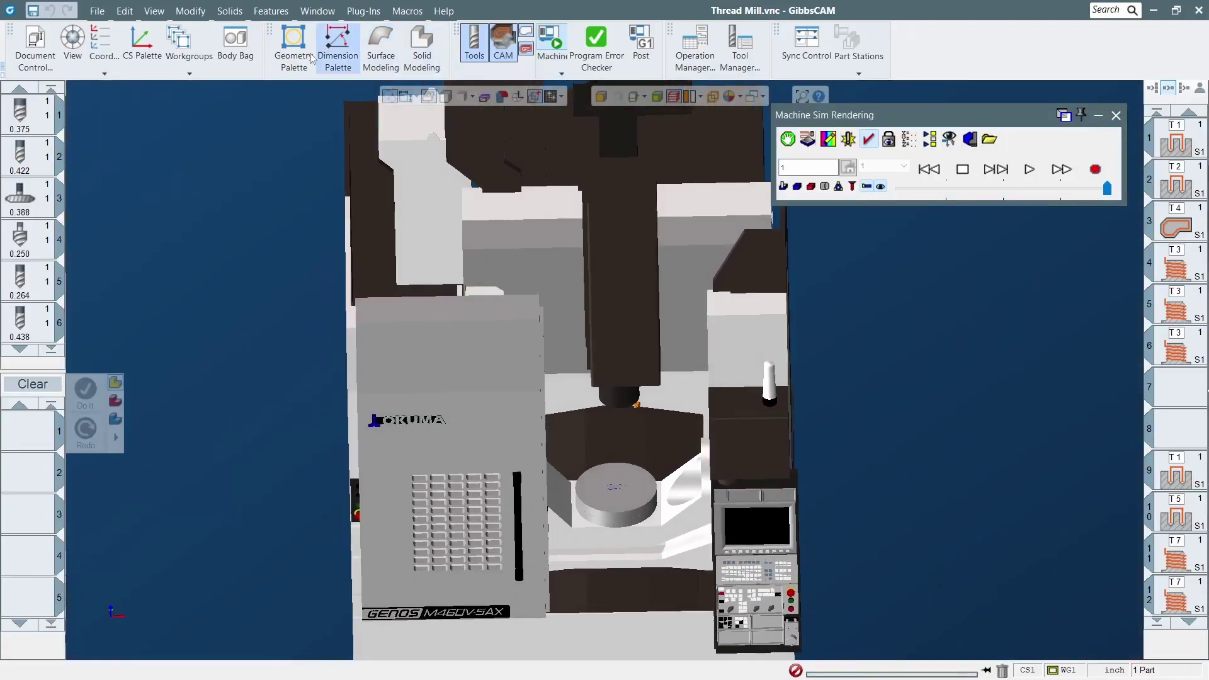
scroll(614, 437, up, 2)
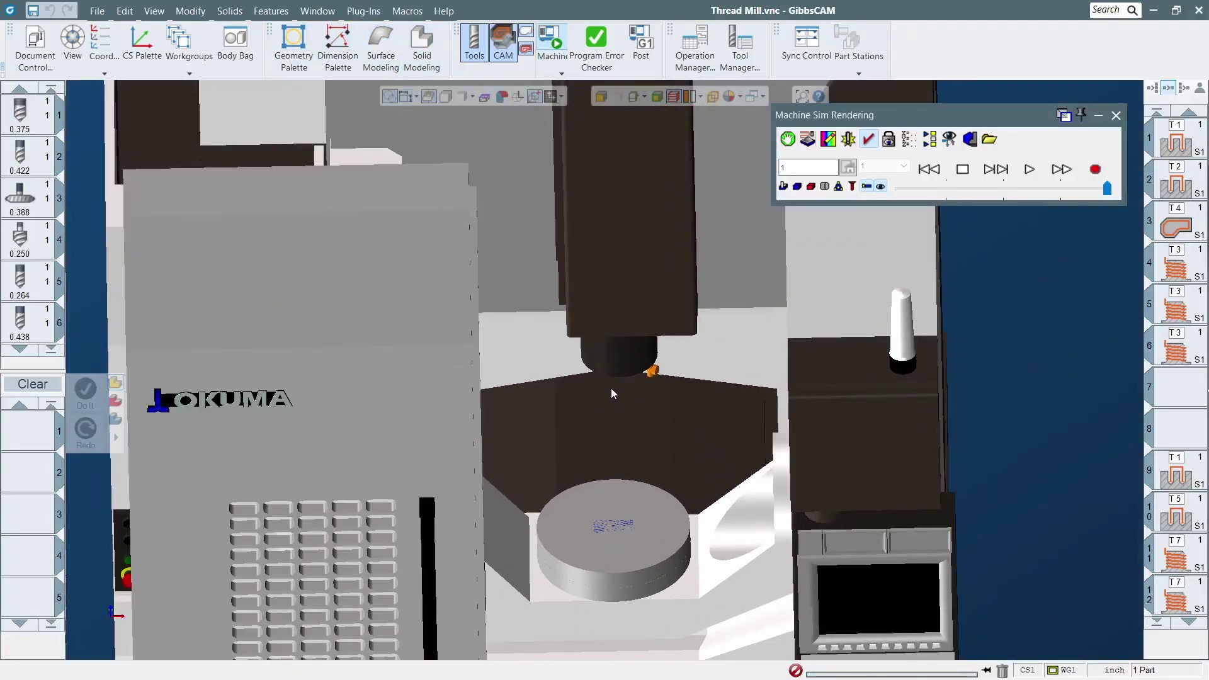
middle_drag(611, 394, 589, 362)
scroll(585, 357, up, 2)
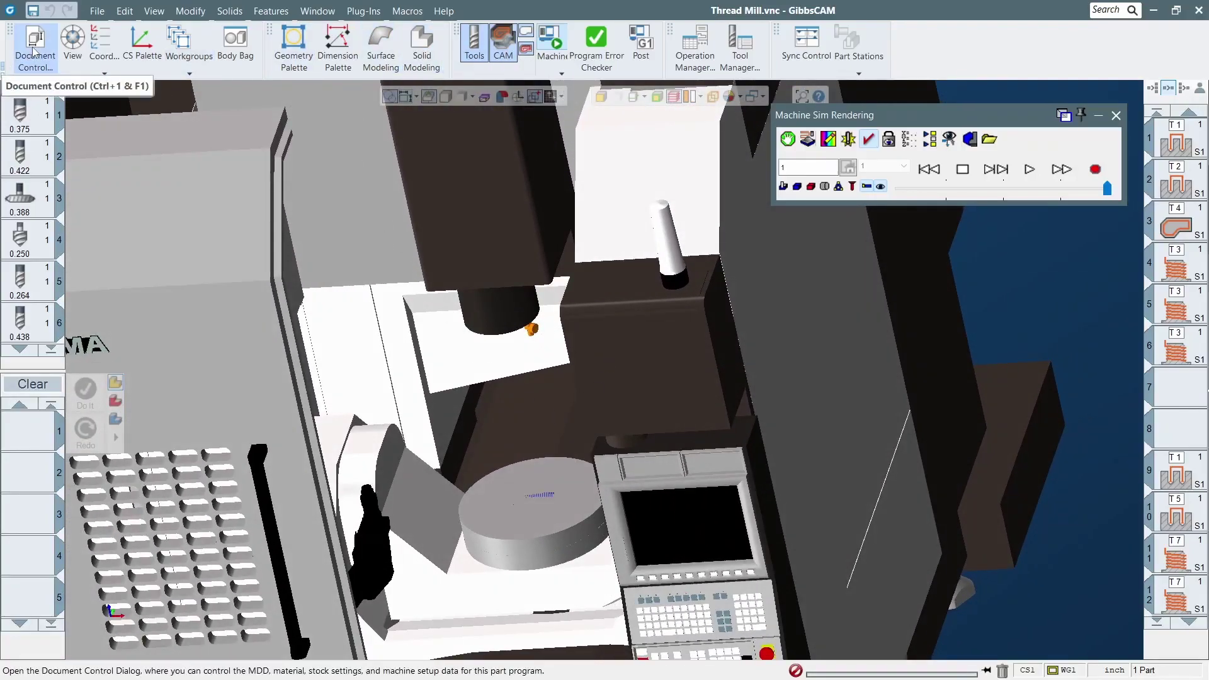
key(ctrl+1)
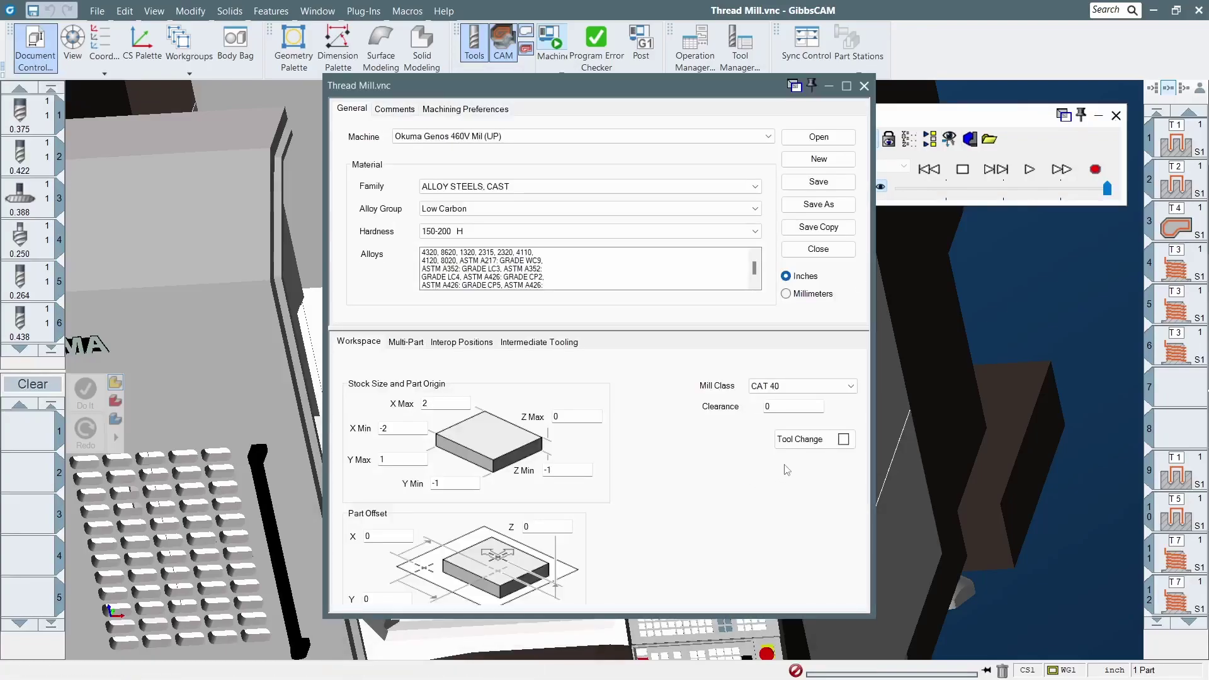
double_click(772, 404)
text(44)
key(BackSpace)
click(553, 525)
click(864, 86)
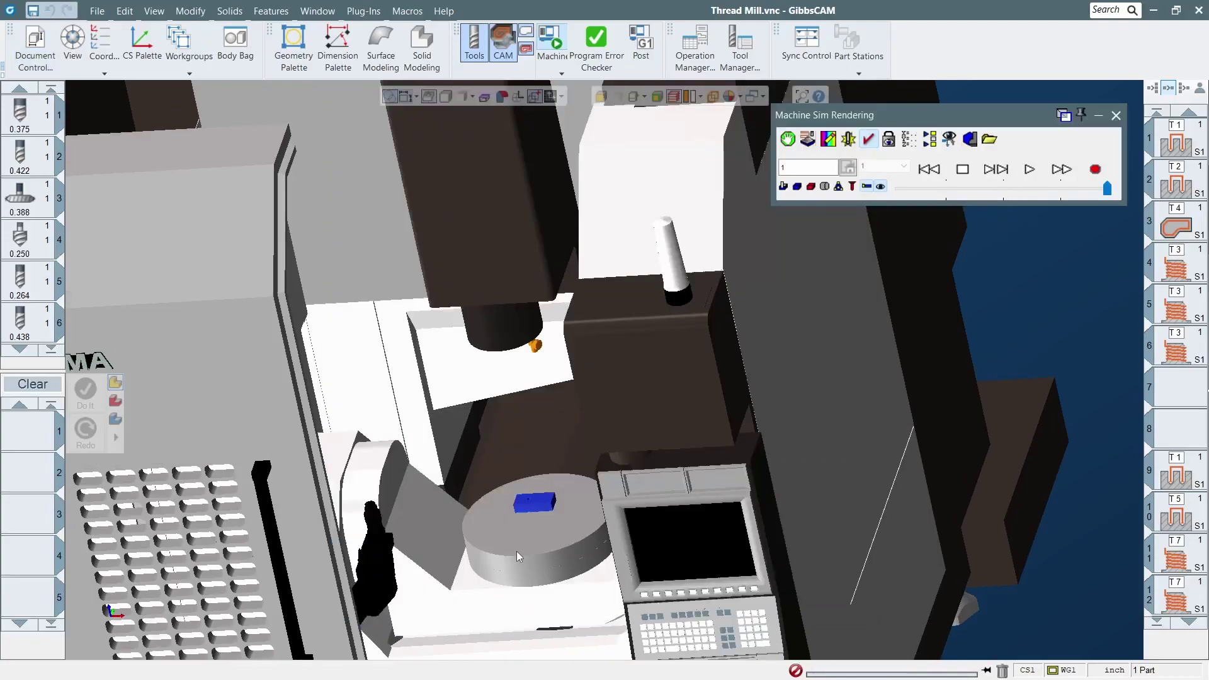
Examine the stock's position on the Okuma's round table and the whole machine model, and close the machine simulation.
middle_drag(517, 556, 711, 534)
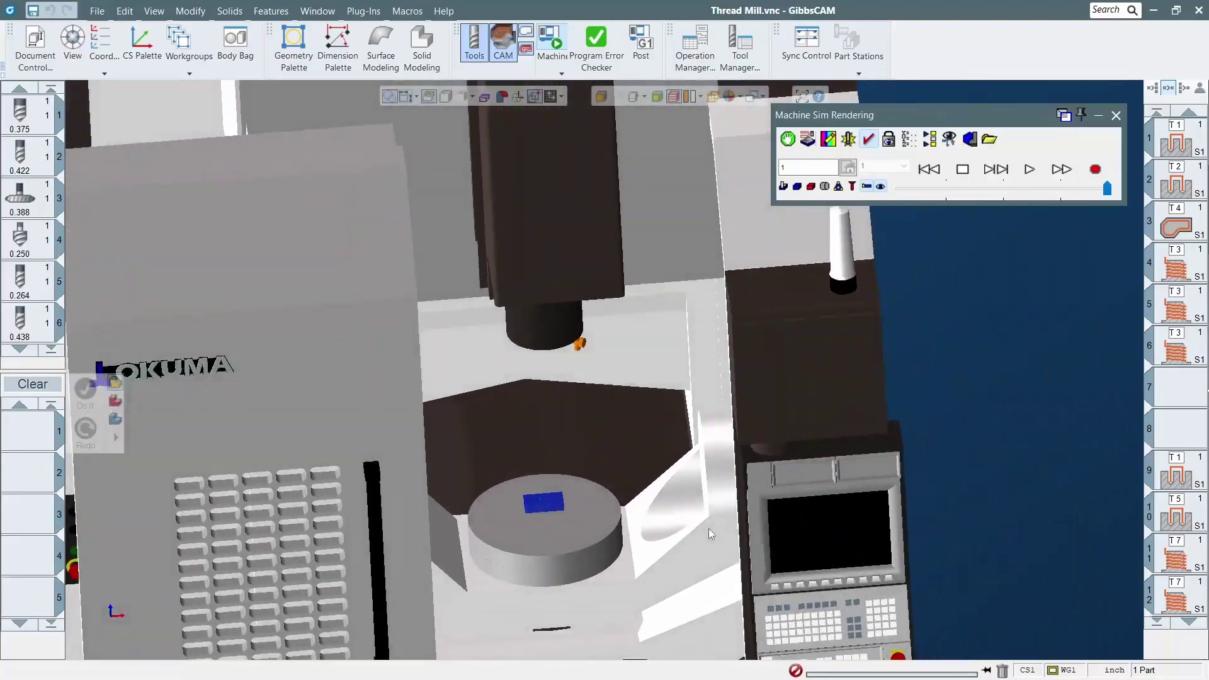
scroll(495, 568, up, 3)
middle_drag(580, 532, 576, 505)
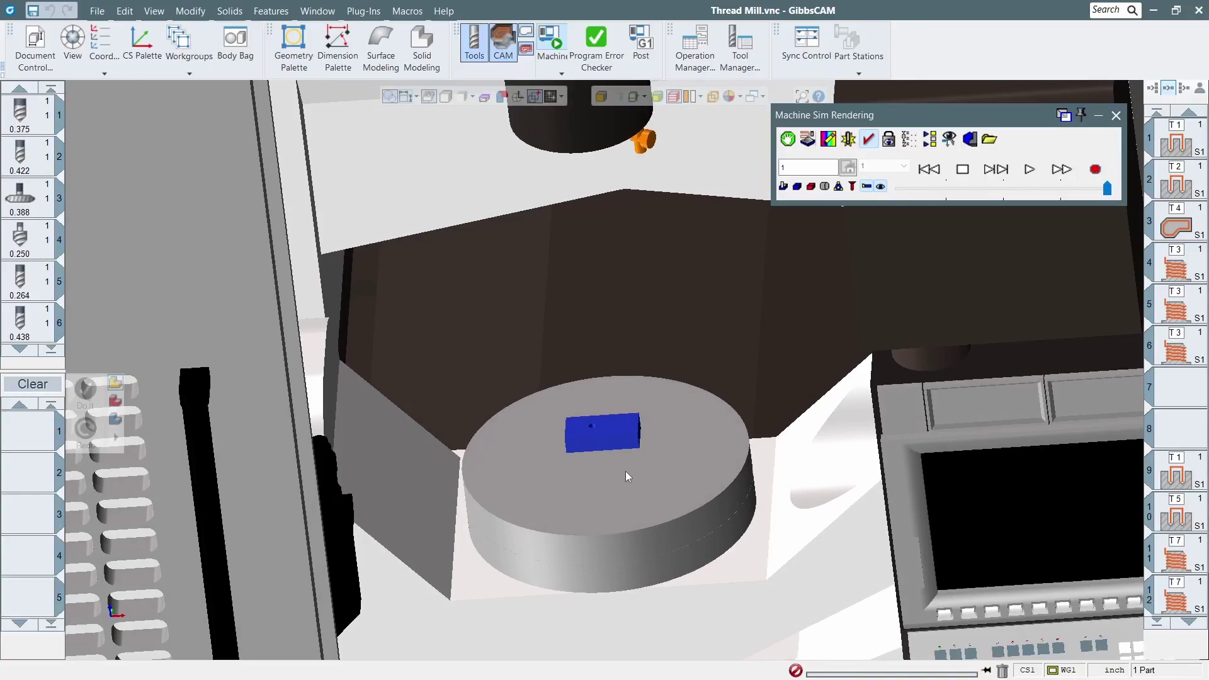
scroll(624, 490, down, 5)
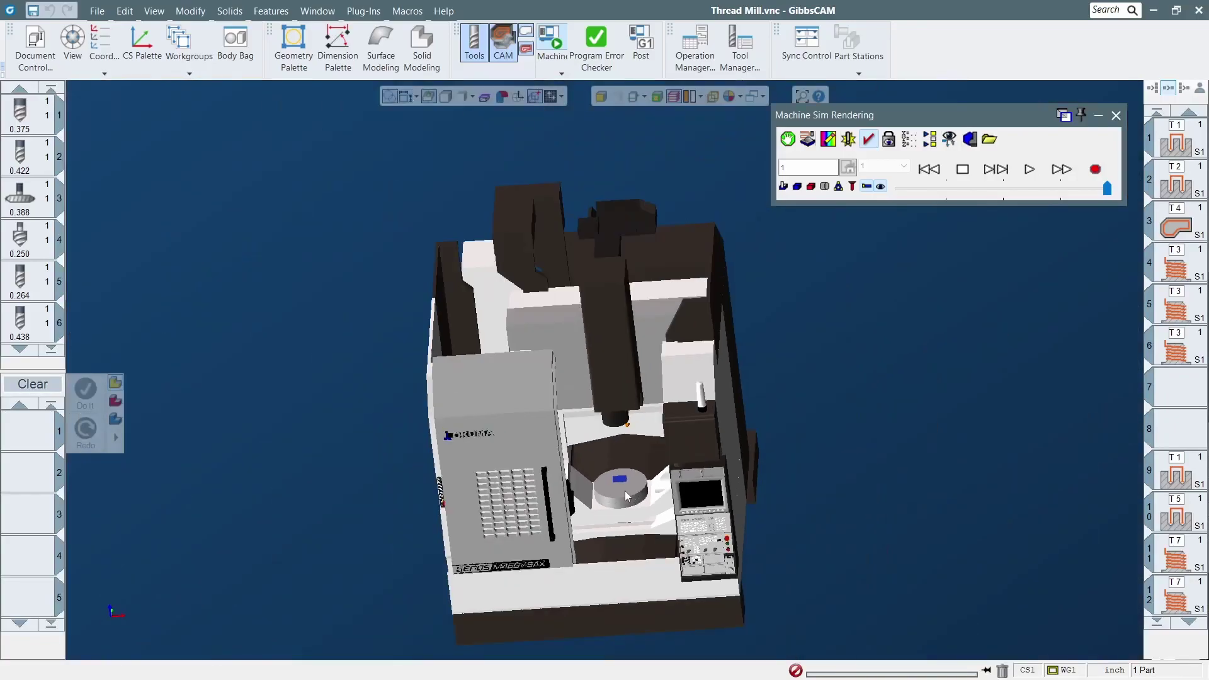
scroll(626, 511, up, 2)
middle_drag(627, 511, 606, 426)
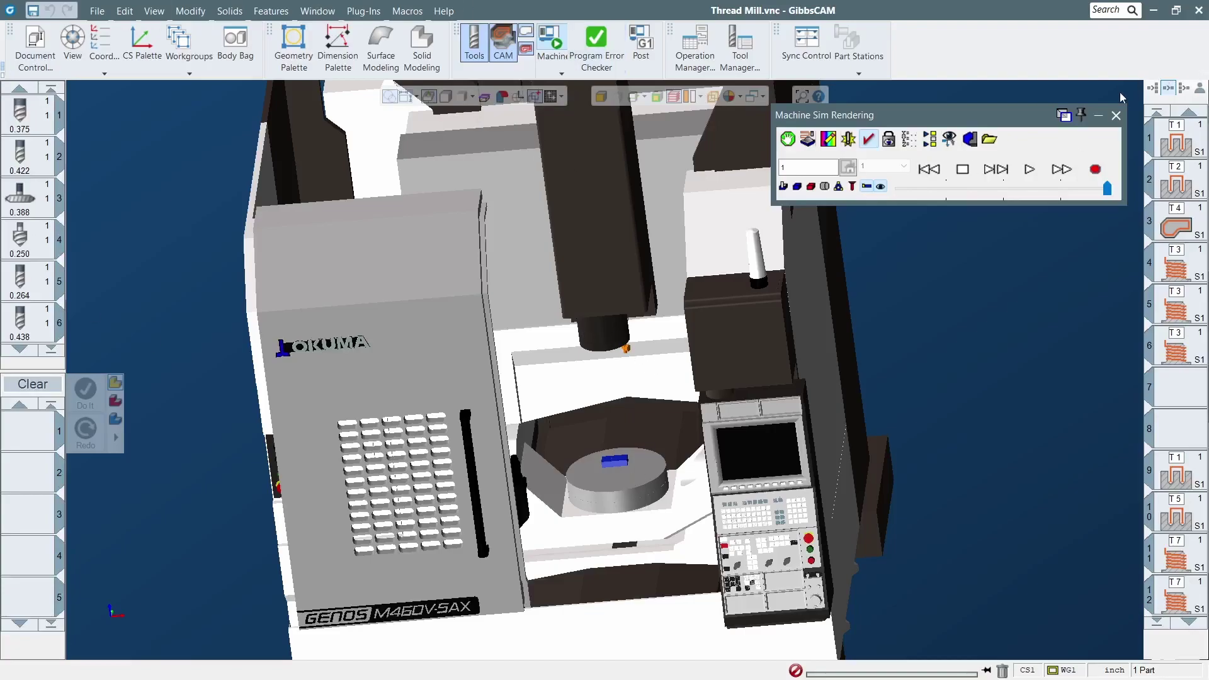
click(1116, 115)
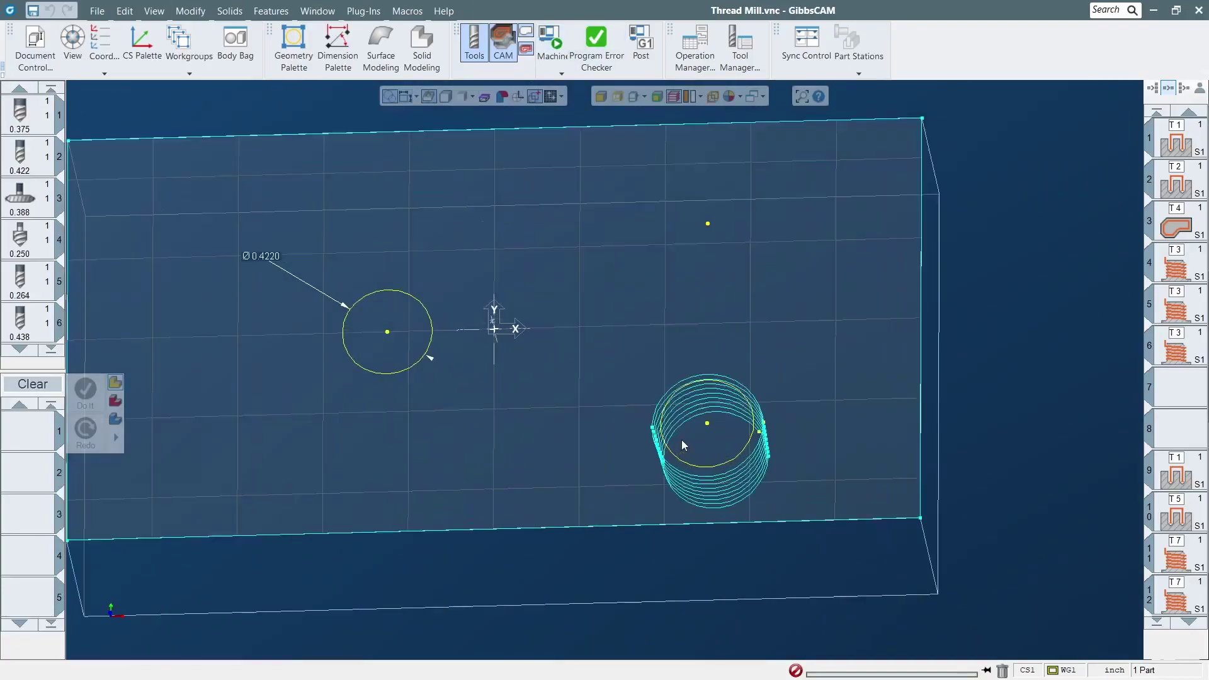
scroll(684, 444, down, 6)
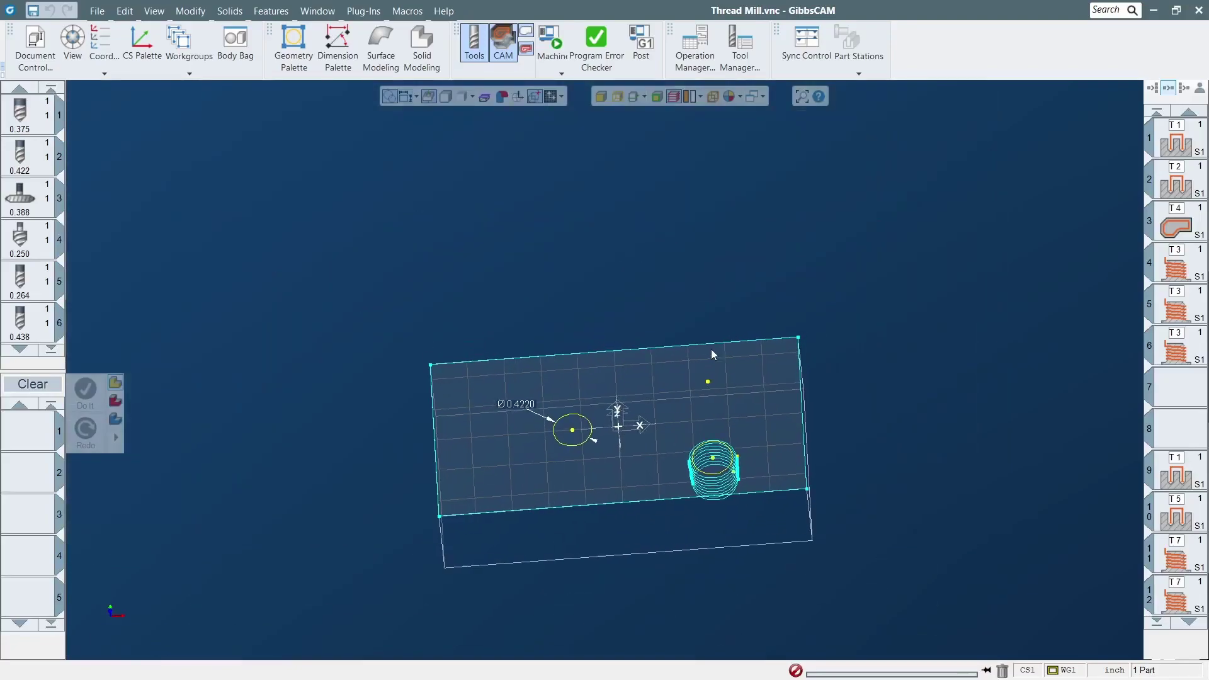
middle_drag(712, 354, 653, 523)
scroll(700, 349, up, 5)
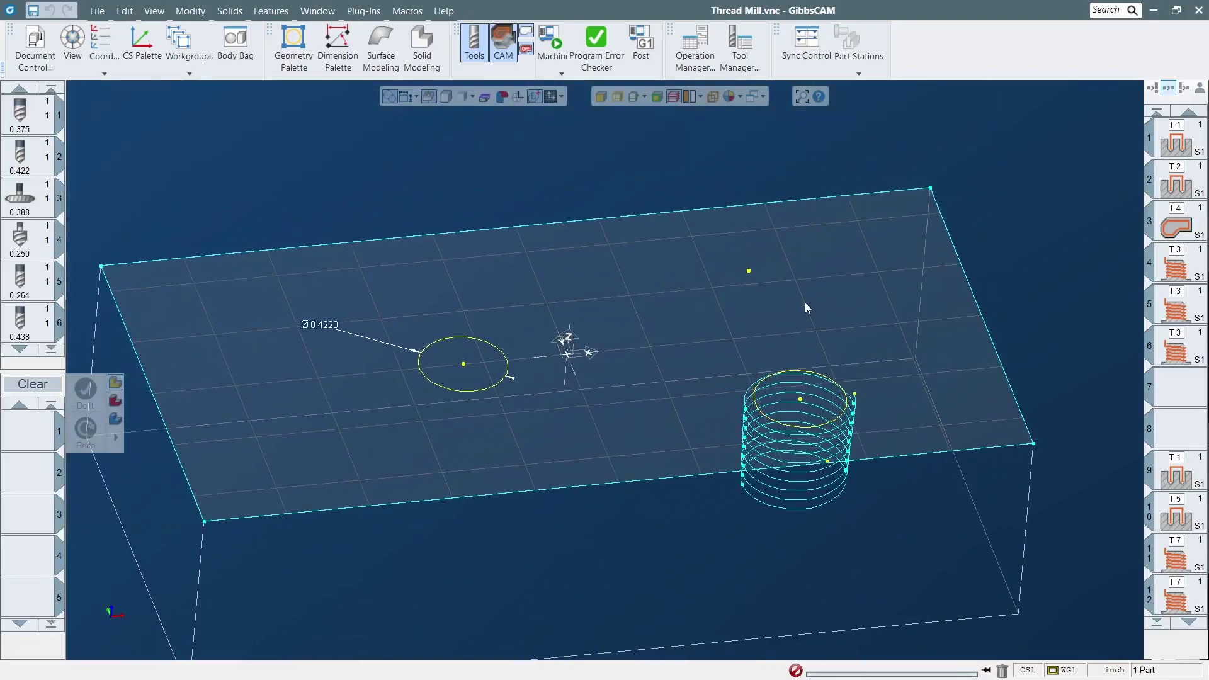
scroll(697, 420, down, 3)
middle_drag(696, 420, 720, 591)
scroll(669, 464, up, 2)
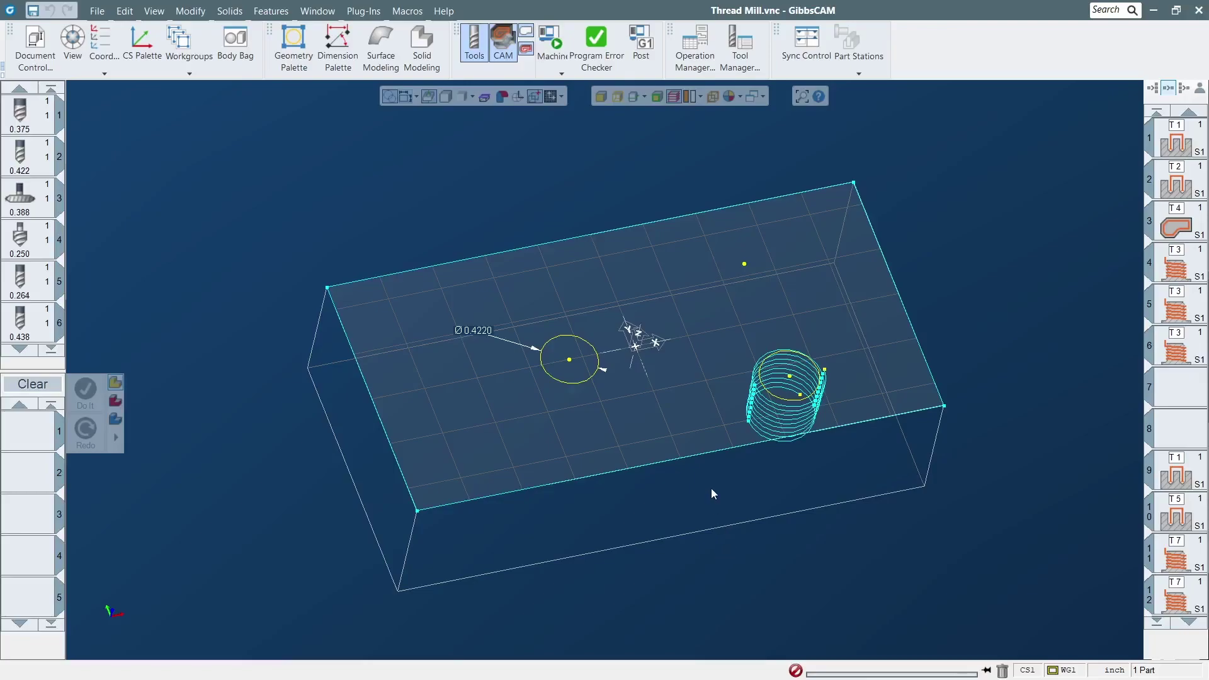
scroll(711, 489, up, 3)
scroll(711, 488, down, 5)
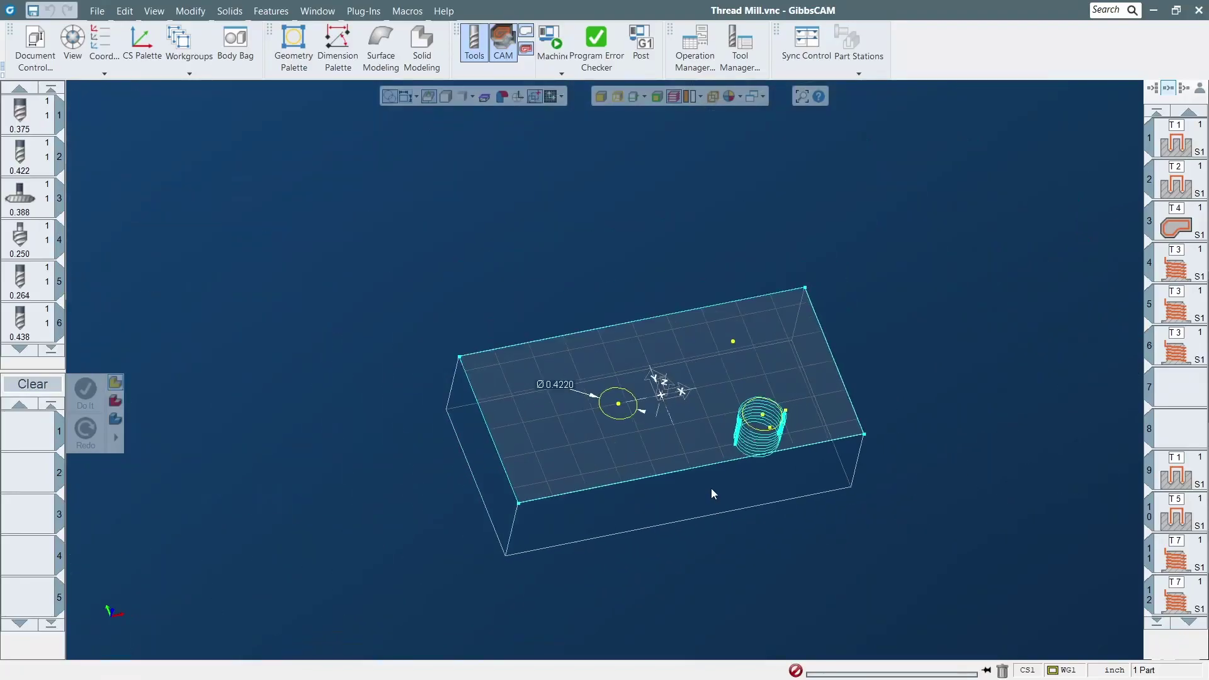
middle_drag(705, 497, 476, 368)
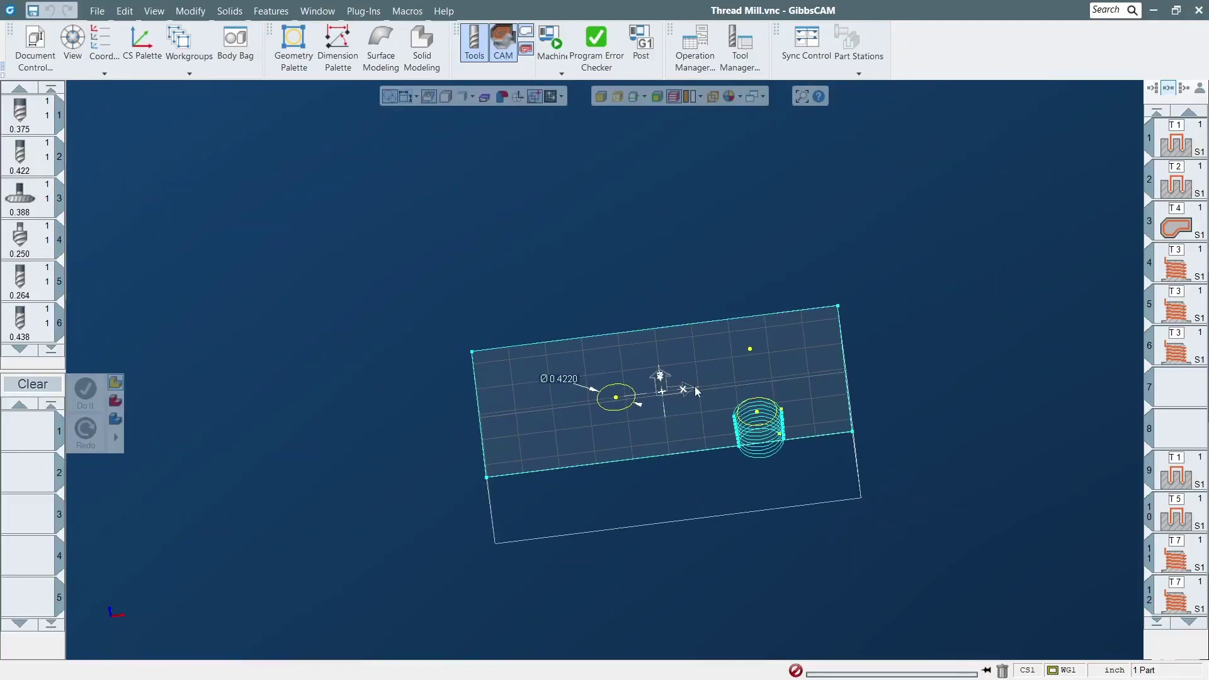
scroll(837, 414, up, 3)
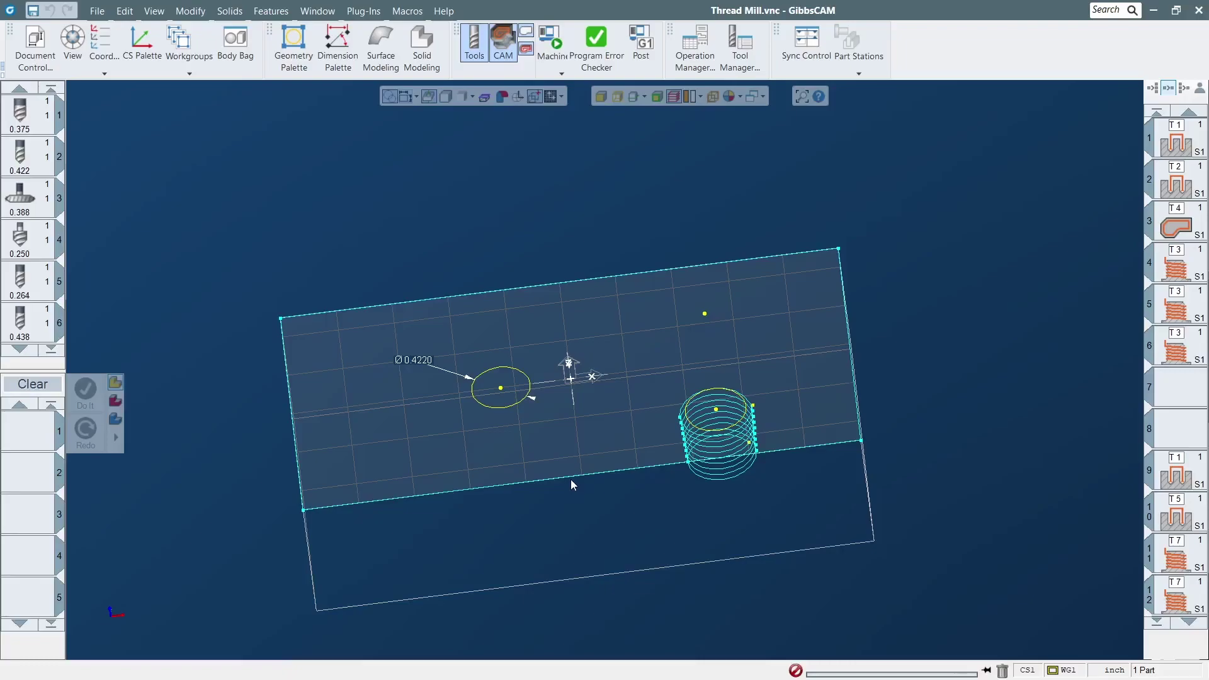
middle_drag(482, 482, 878, 516)
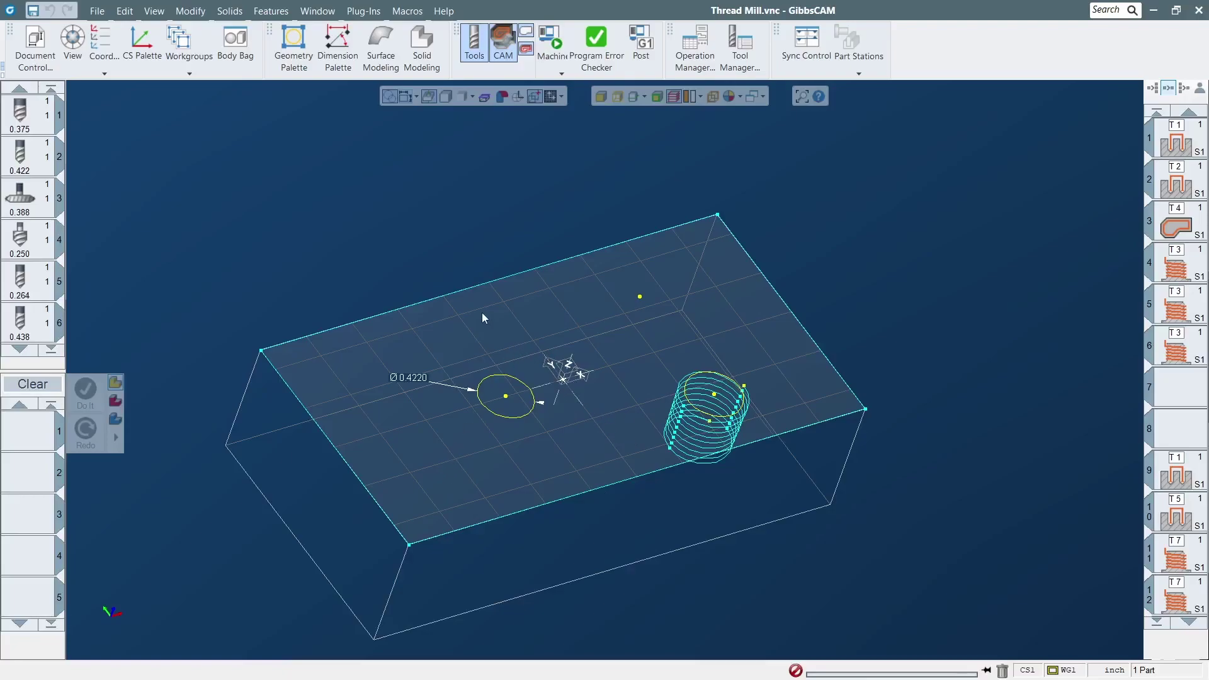
scroll(541, 535, down, 3)
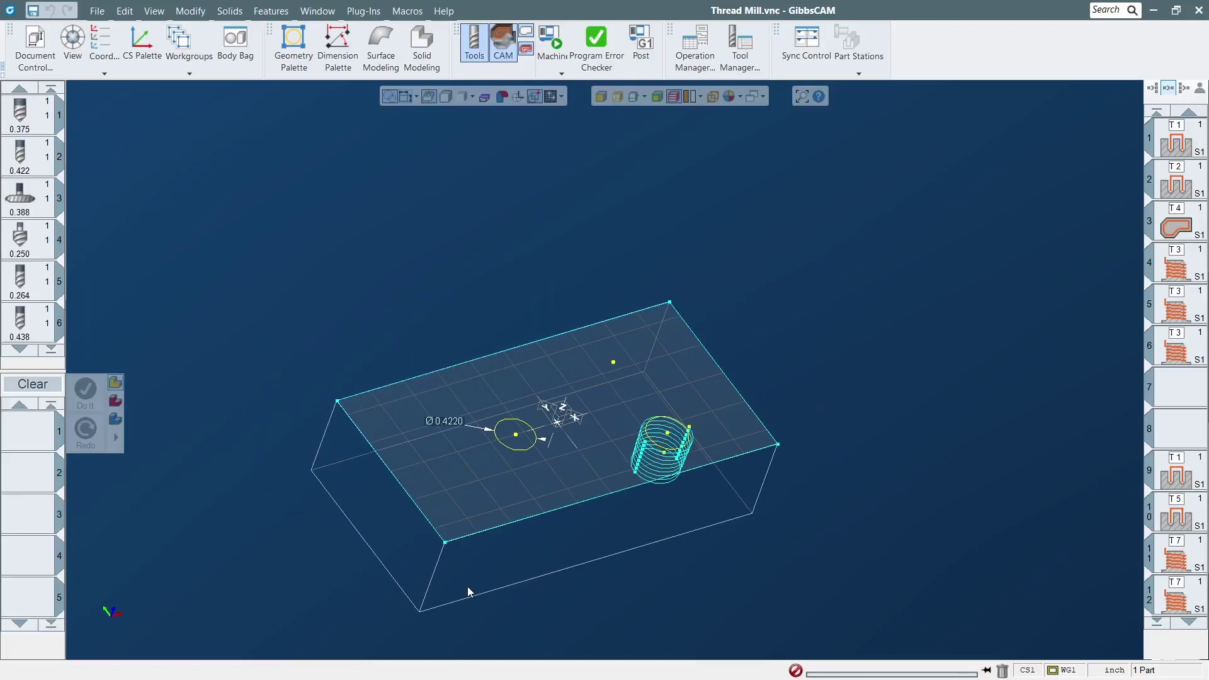
scroll(467, 587, up, 3)
middle_drag(385, 395, 440, 451)
scroll(440, 450, down, 3)
middle_drag(632, 307, 679, 311)
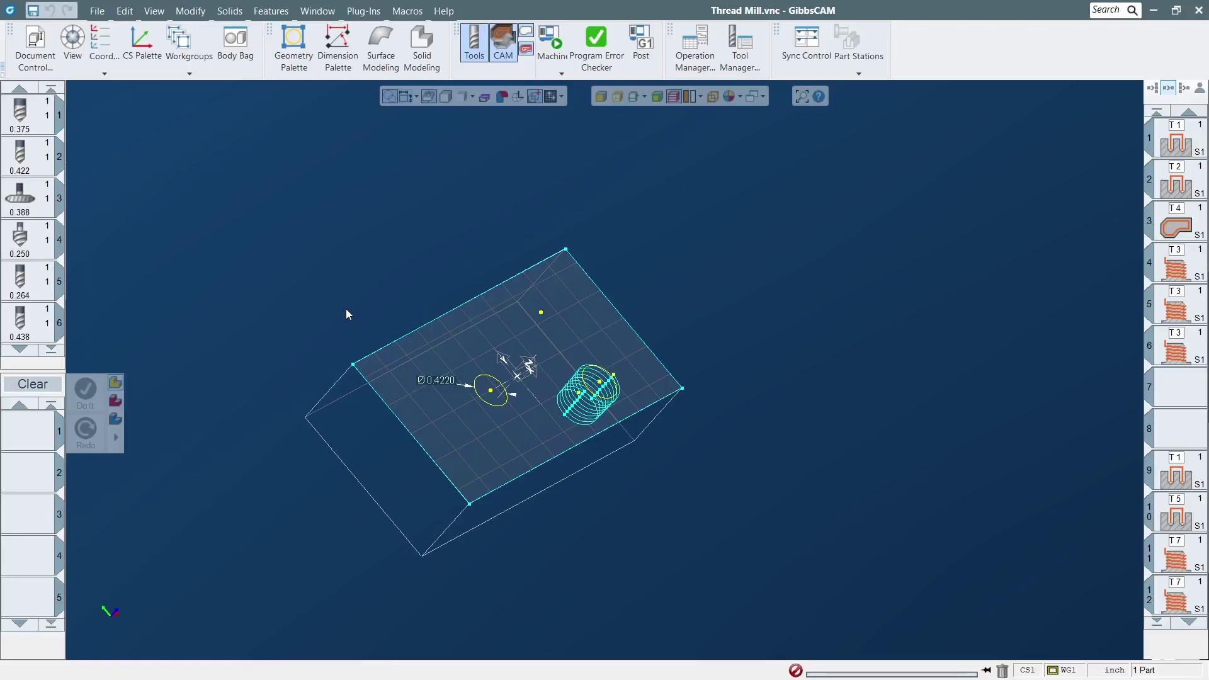
middle_drag(527, 467, 166, 364)
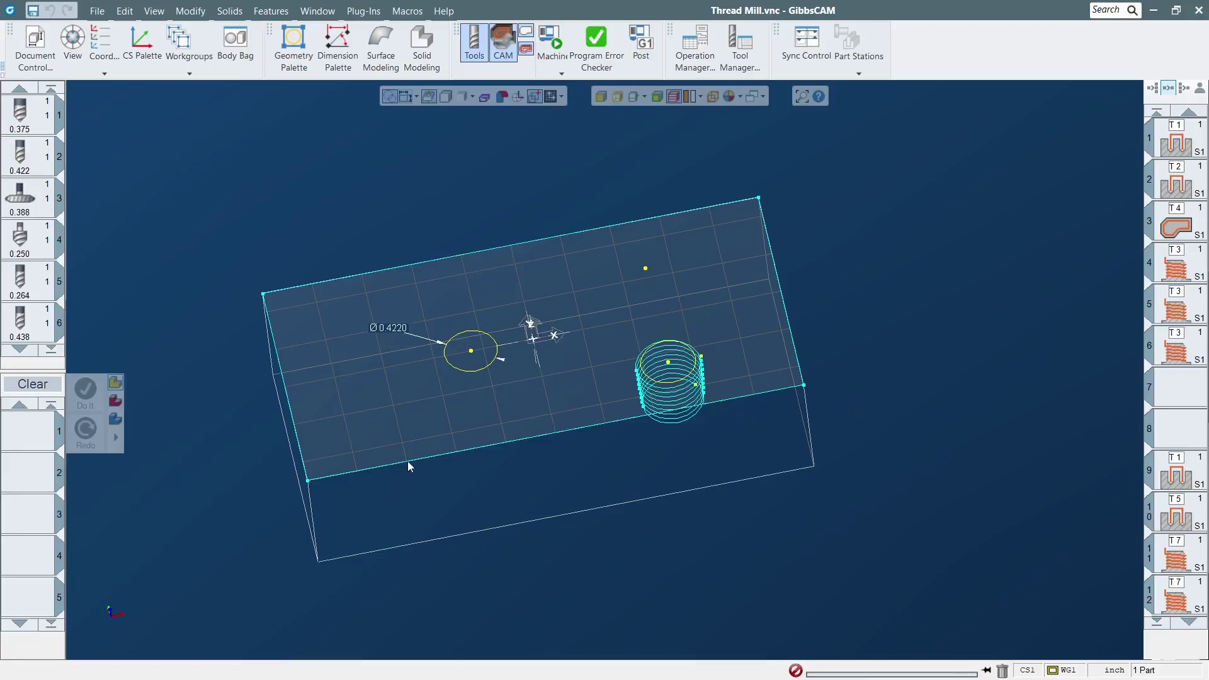
scroll(403, 398, up, 3)
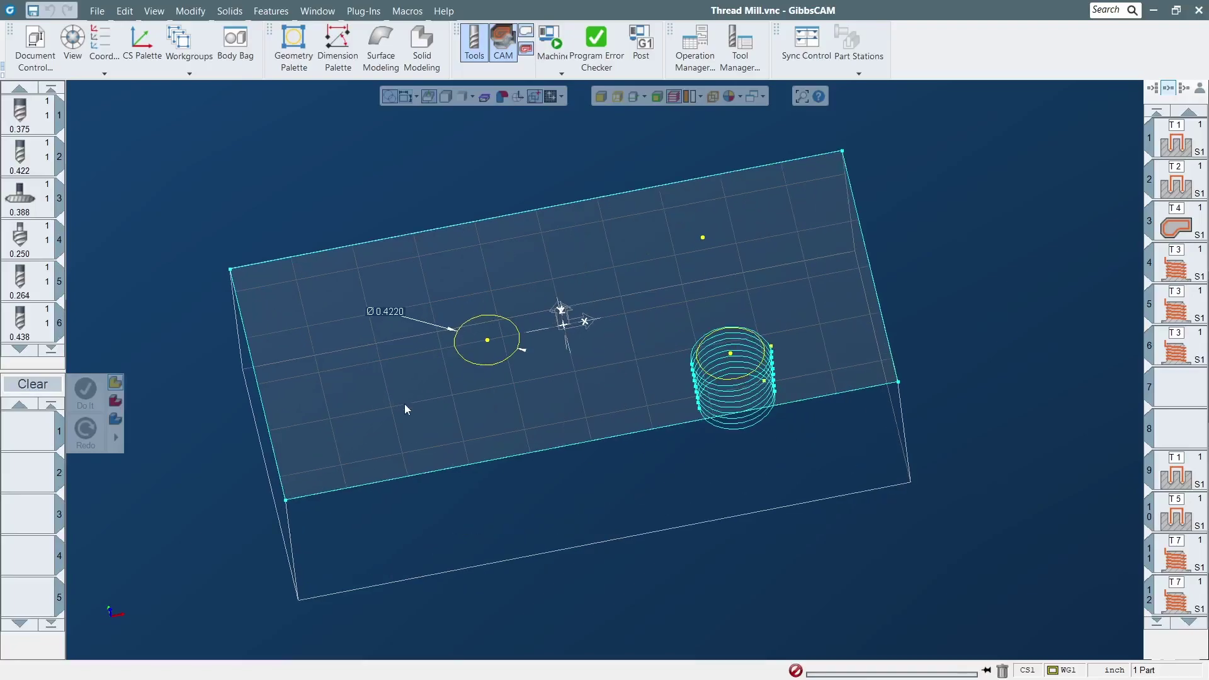
middle_drag(469, 384, 636, 460)
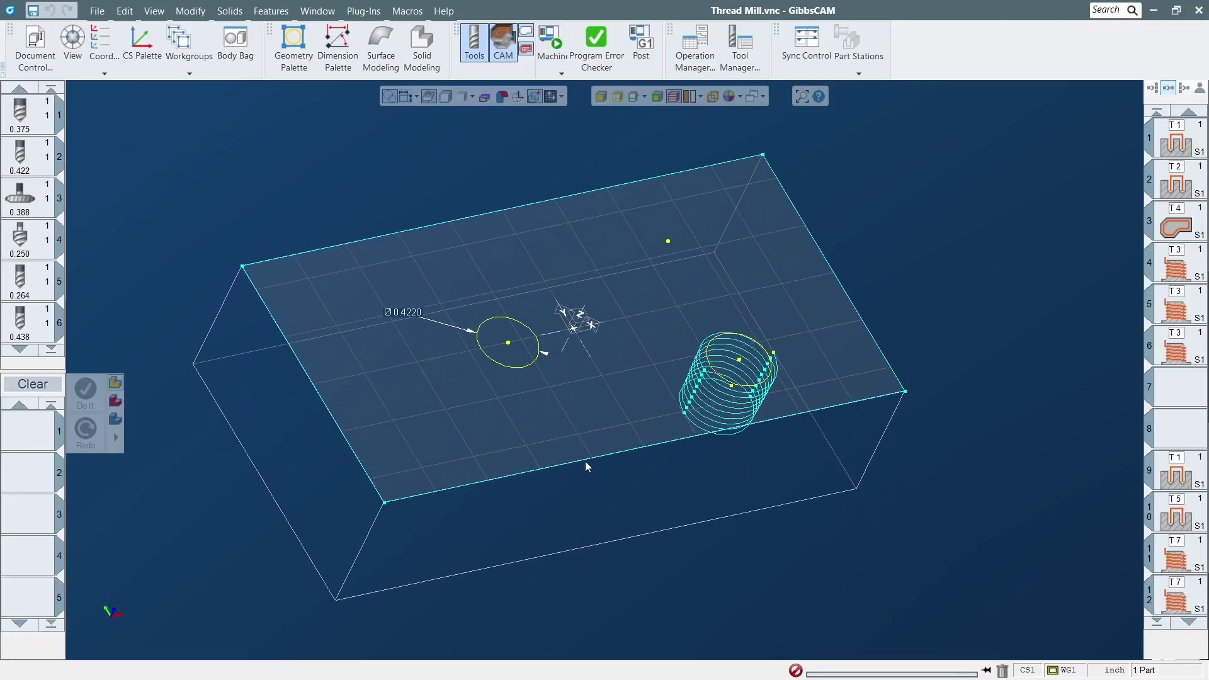